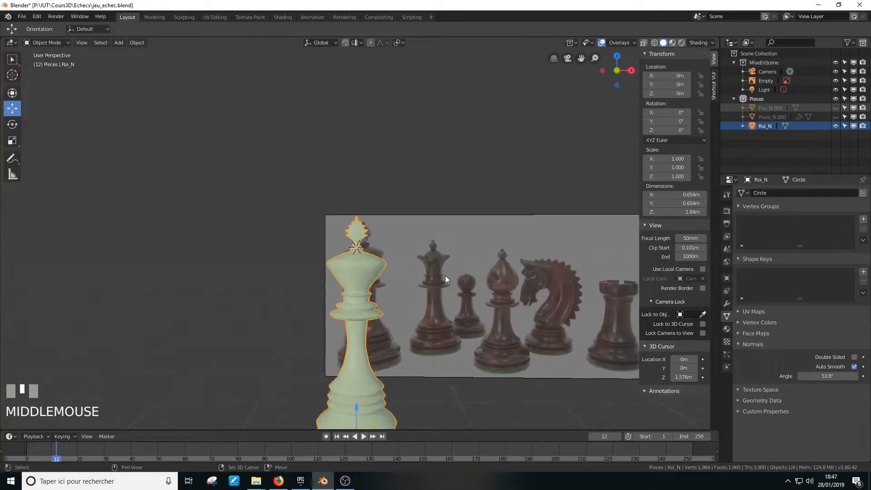
Hide the Roi_N king and move the reference image in front view so the queen stands centred on the world origin
{"action": "scroll", "coordinate": [447, 279], "scroll_direction": "down", "scroll_amount": 2}
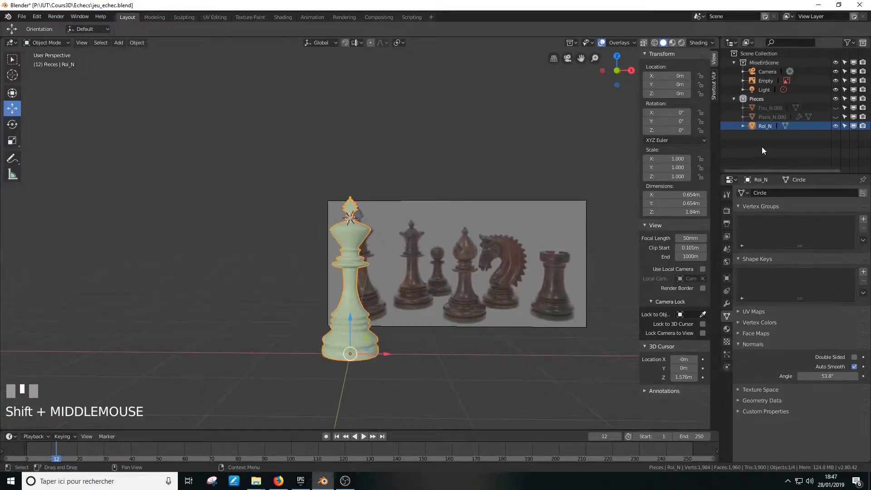
{"action": "left_click", "coordinate": [836, 126]}
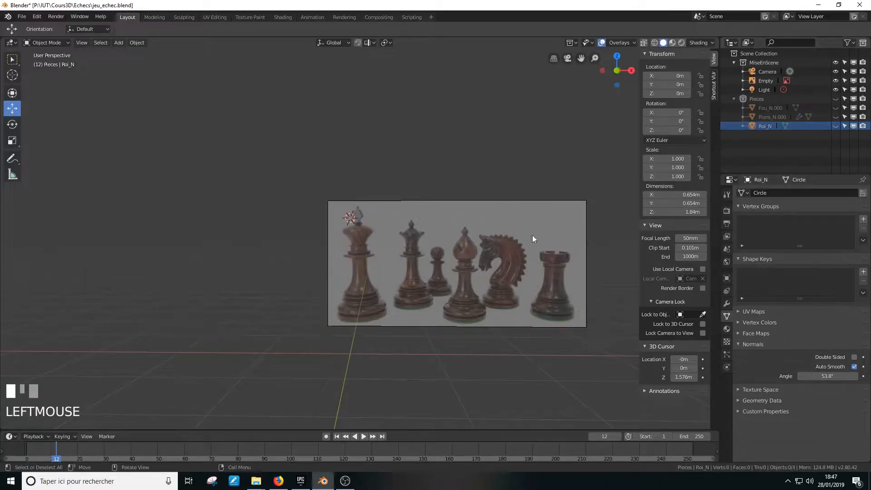
{"action": "left_click", "coordinate": [491, 251]}
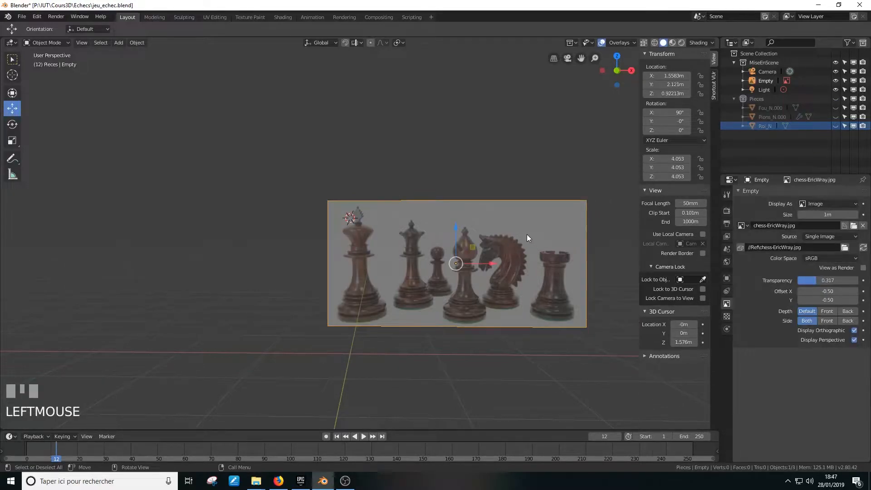
{"action": "key", "text": "KP_1"}
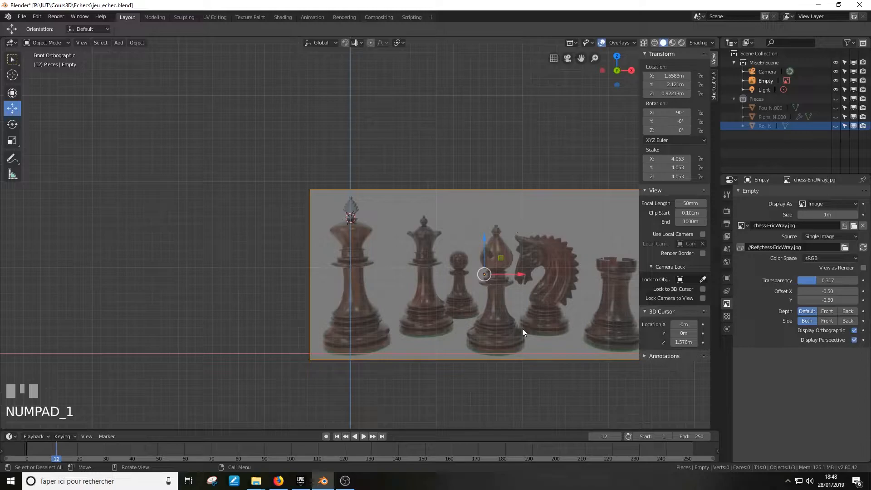
{"action": "key", "text": "g"}
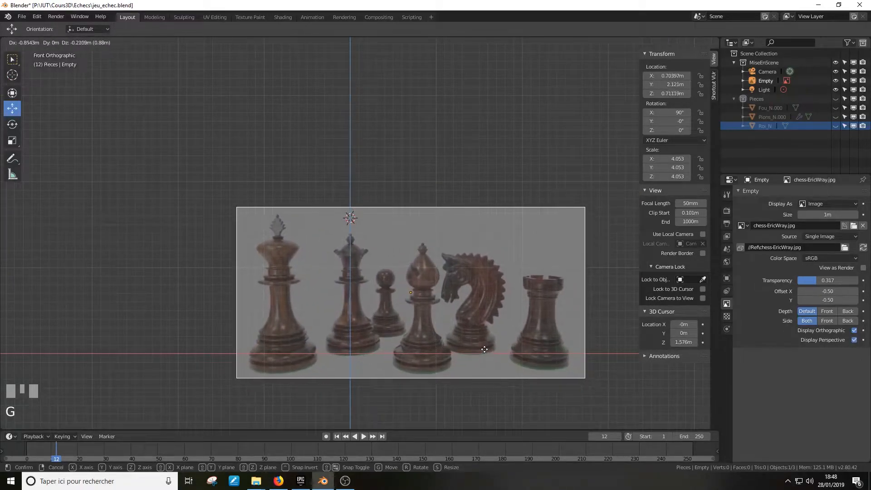
{"action": "left_click", "coordinate": [485, 349]}
{"action": "scroll", "coordinate": [361, 314], "scroll_direction": "up", "scroll_amount": 3}
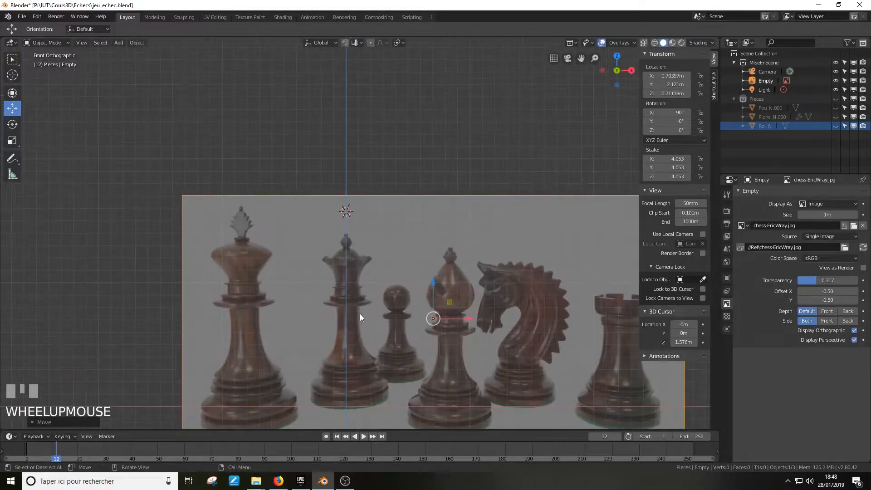
{"action": "middle_click_drag", "start_coordinate": [364, 309], "coordinate": [469, 252], "text": "shift"}
{"action": "middle_click_drag", "start_coordinate": [465, 301], "coordinate": [436, 275], "text": "shift"}
{"action": "scroll", "coordinate": [442, 276], "scroll_direction": "down", "scroll_amount": 3}
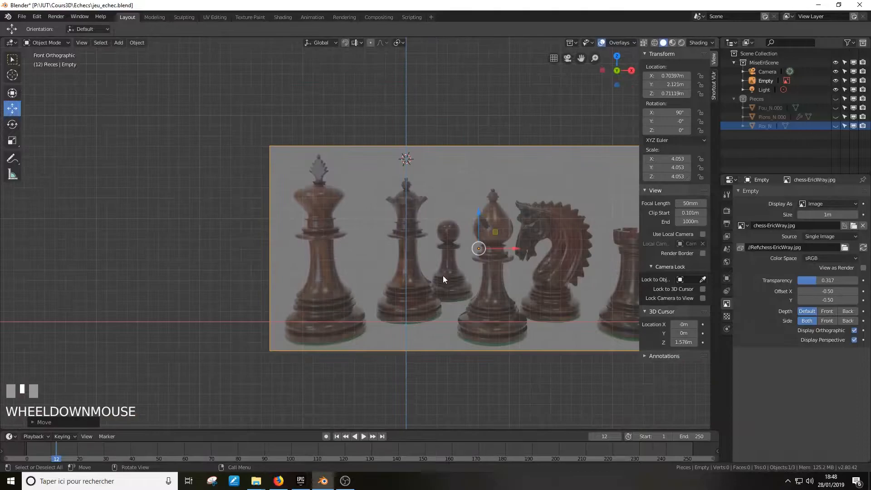
Place the 3D cursor at the world origin and add a torus mesh there
{"action": "key", "text": "shift+s"}
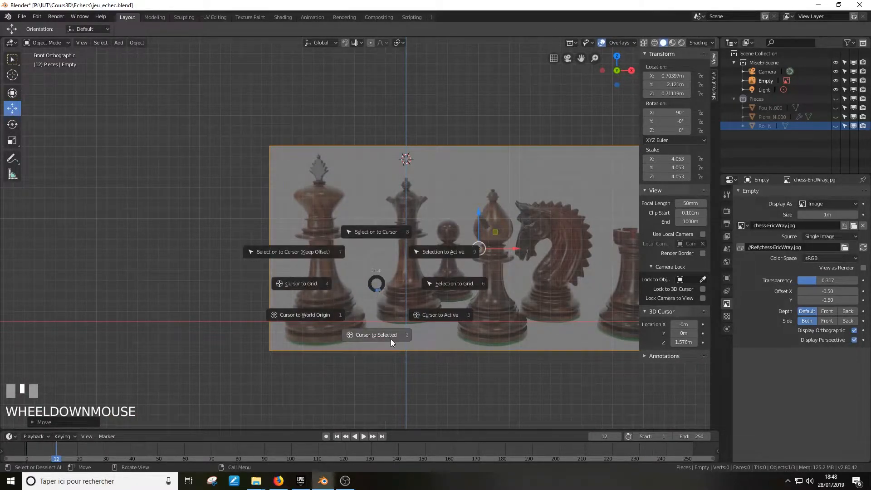
{"action": "left_click", "coordinate": [309, 314]}
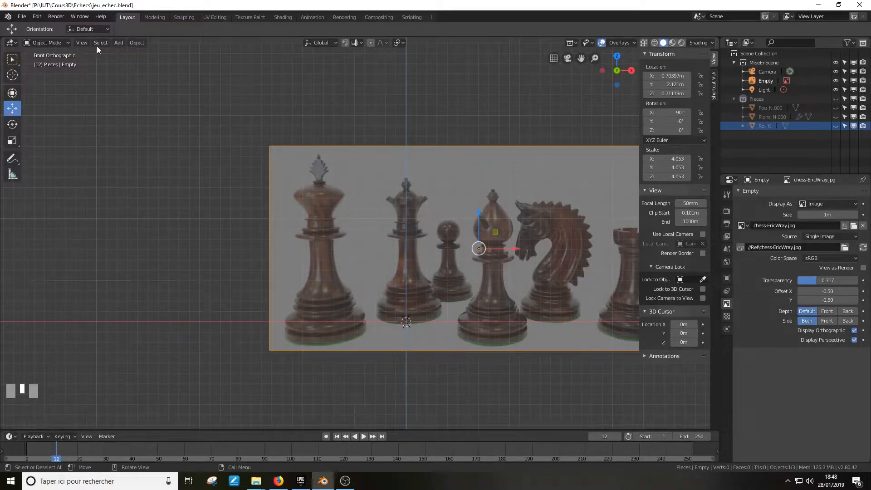
{"action": "left_click", "coordinate": [119, 43]}
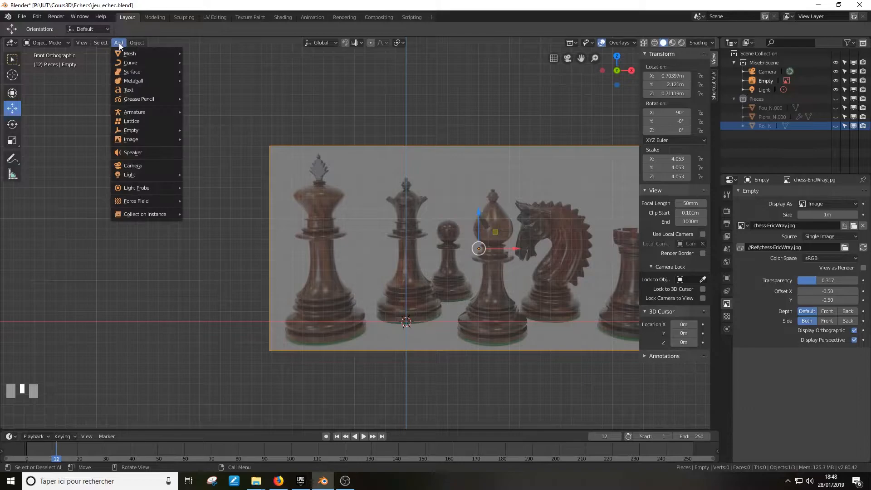
{"action": "mouse_move", "coordinate": [142, 52]}
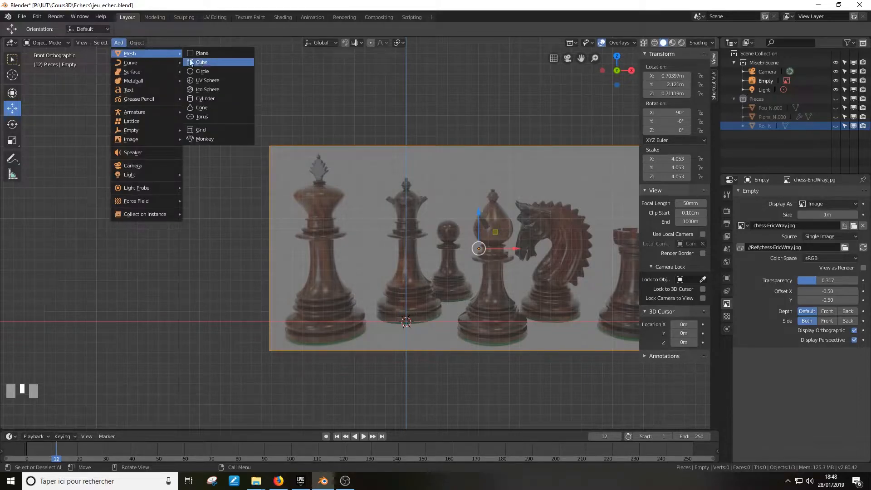
{"action": "left_click", "coordinate": [200, 117]}
{"action": "middle_click_drag", "start_coordinate": [608, 306], "coordinate": [544, 352]}
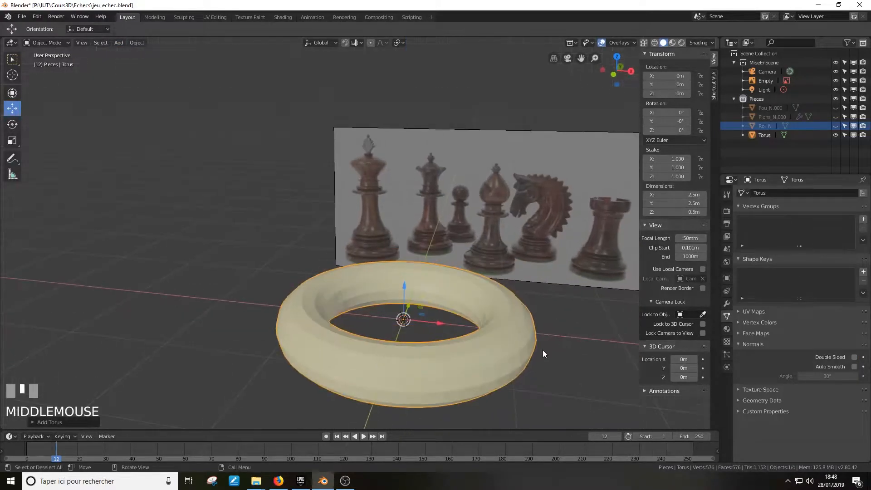
In Edit Mode with vertex selection, merge all the torus vertices into a single vertex at the origin
{"action": "key", "text": "Tab"}
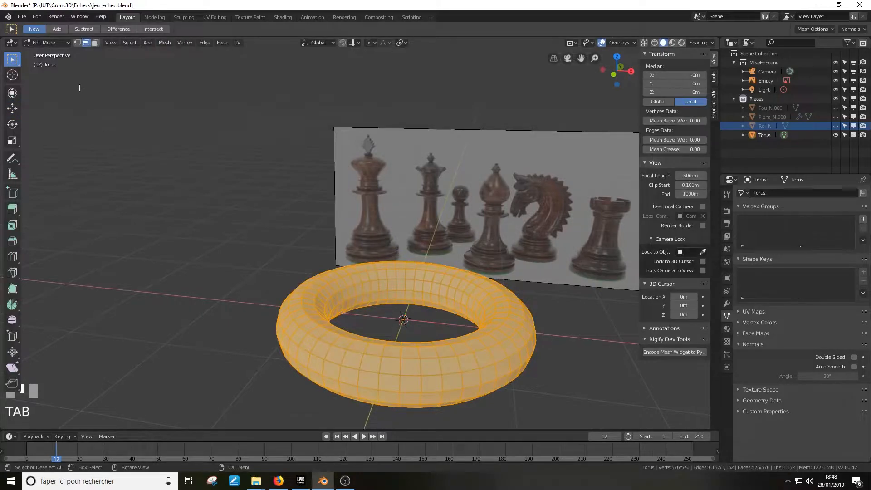
{"action": "left_click", "coordinate": [78, 43]}
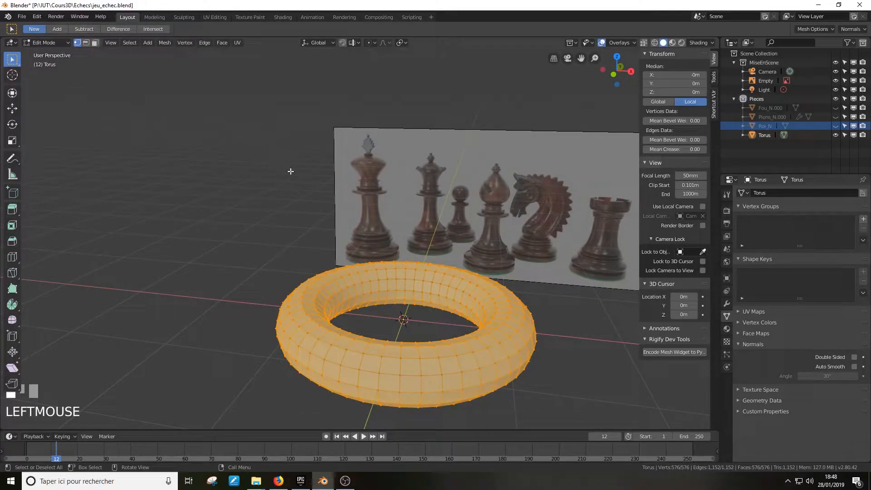
{"action": "key", "text": "alt+m"}
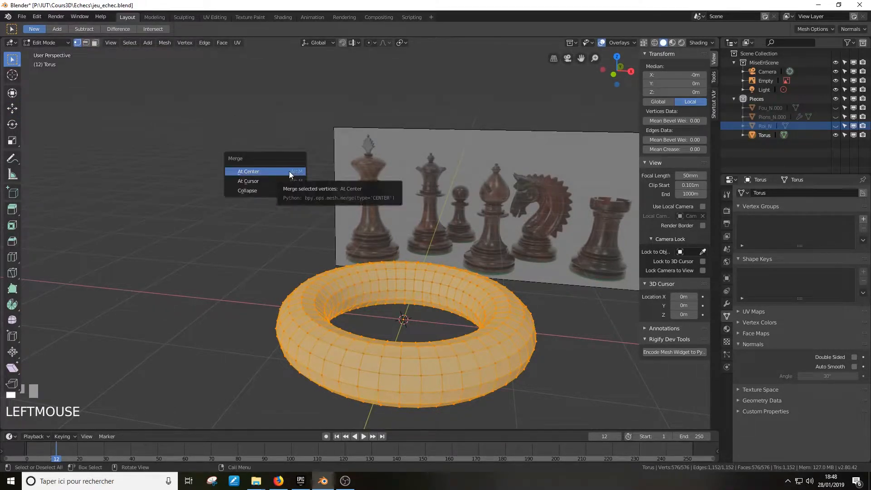
{"action": "left_click", "coordinate": [287, 179]}
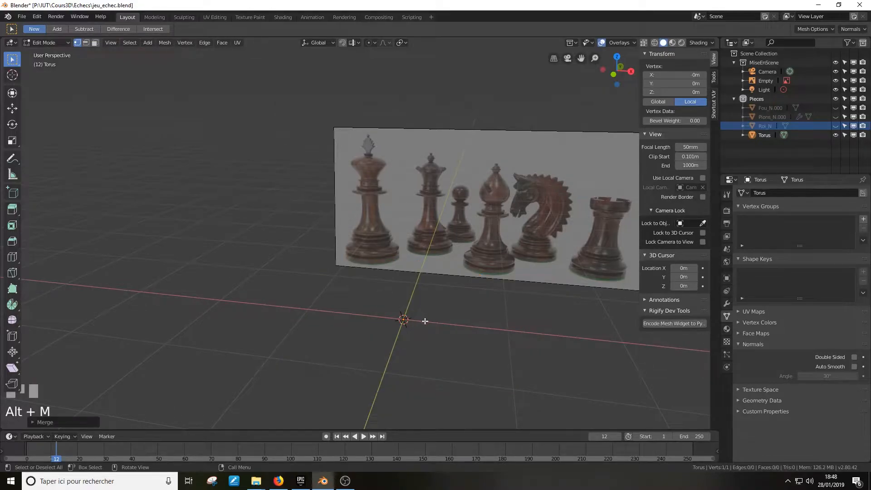
In front view, extrude the vertex along X to about -0.302 m at the queen's base edge, and extrude a short edge upward
{"action": "key", "text": "KP_1"}
{"action": "scroll", "coordinate": [424, 319], "scroll_direction": "up", "scroll_amount": 3}
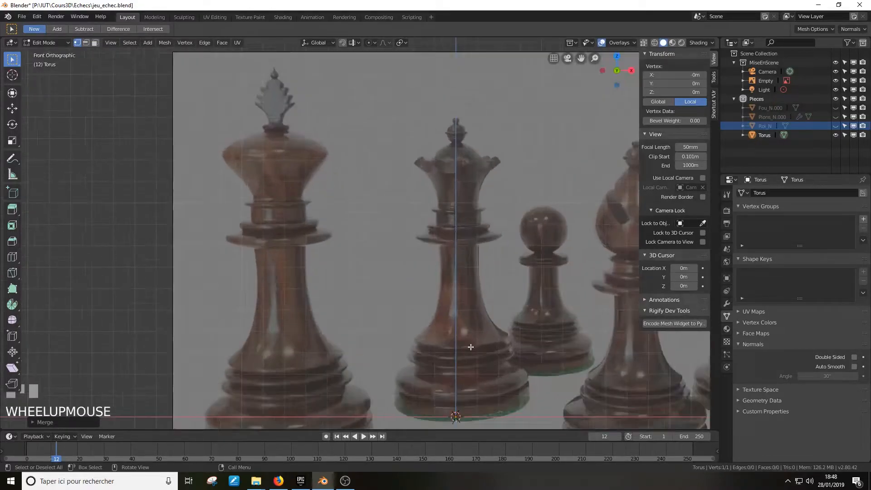
{"action": "scroll", "coordinate": [483, 243], "scroll_direction": "down", "scroll_amount": 1}
{"action": "mouse_move", "coordinate": [482, 244]}
{"action": "middle_mouse_down", "text": "shift"}
{"action": "mouse_move", "coordinate": [466, 249]}
{"action": "mouse_move", "coordinate": [472, 255]}
{"action": "middle_mouse_up", "text": "shift"}
{"action": "scroll", "coordinate": [455, 358], "scroll_direction": "up", "scroll_amount": 2}
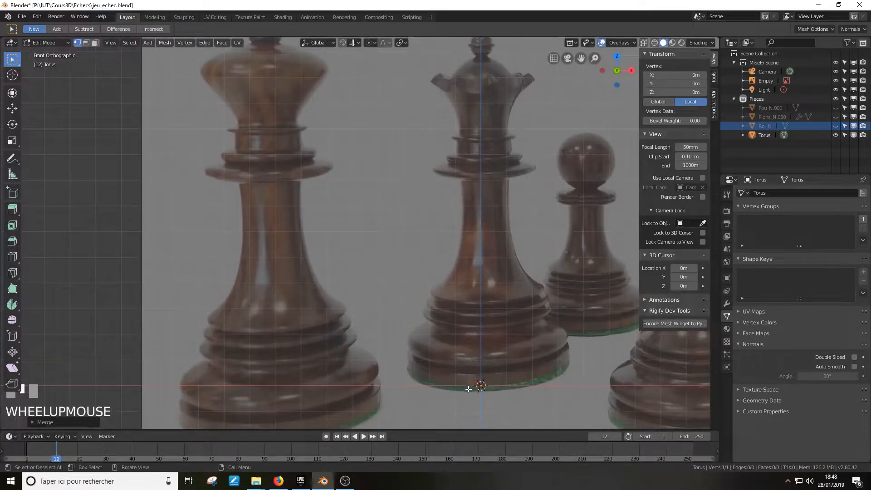
{"action": "key", "text": "e"}
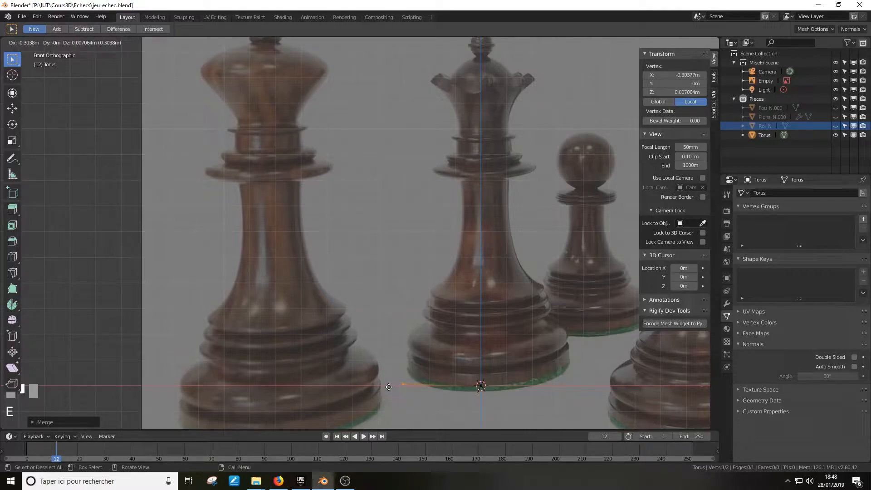
{"action": "key", "text": "x"}
{"action": "left_click", "coordinate": [395, 382]}
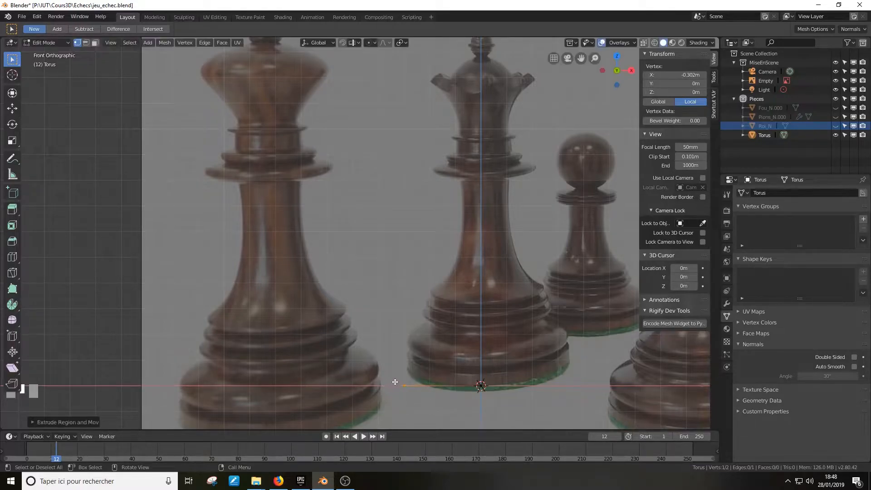
{"action": "key", "text": "e"}
{"action": "left_click", "coordinate": [395, 363]}
Extrude vertices along the queen's left outline around the wide lower bulge of the base
{"action": "key", "text": "e"}
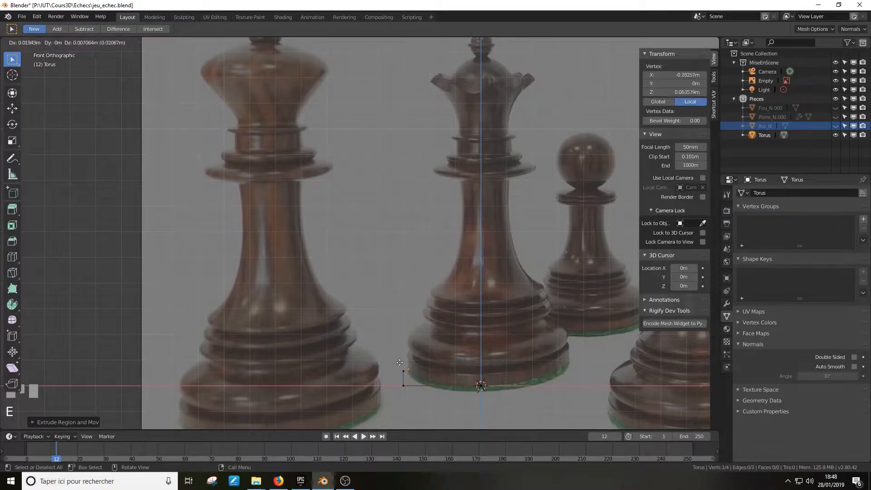
{"action": "left_click", "coordinate": [397, 358]}
{"action": "key", "text": "e"}
{"action": "left_click", "coordinate": [396, 339]}
{"action": "key", "text": "e"}
{"action": "left_click", "coordinate": [420, 315]}
Extrude a zigzag of vertices along the stacked rings above the base bulge, ending at the foot of the stem
{"action": "key", "text": "e"}
{"action": "left_click", "coordinate": [412, 305]}
{"action": "key", "text": "e"}
{"action": "left_click", "coordinate": [427, 305]}
{"action": "key", "text": "e"}
{"action": "left_click", "coordinate": [415, 296]}
{"action": "key", "text": "e"}
{"action": "left_click", "coordinate": [424, 287]}
{"action": "key", "text": "e"}
{"action": "left_click", "coordinate": [416, 281]}
{"action": "key", "text": "e"}
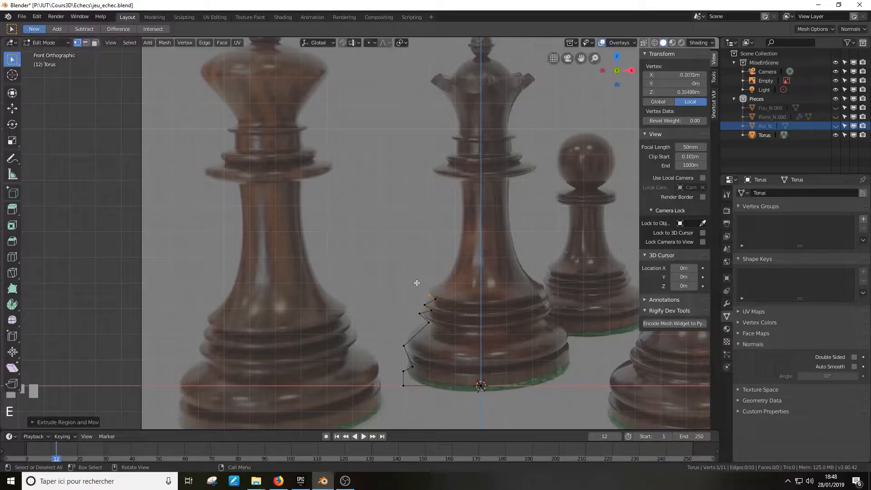
{"action": "left_click", "coordinate": [432, 271]}
Extrude two more vertices up the queen's stem to just beneath the wide collar
{"action": "key", "text": "e"}
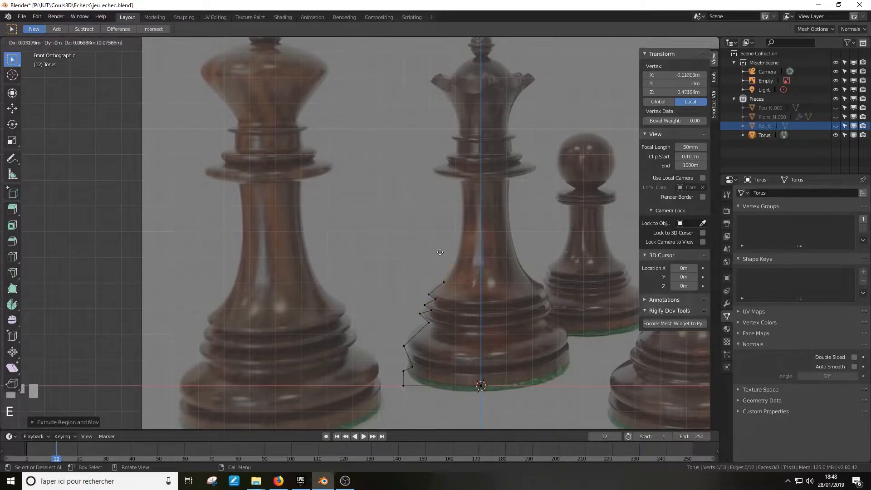
{"action": "left_click", "coordinate": [447, 240]}
{"action": "key", "text": "e"}
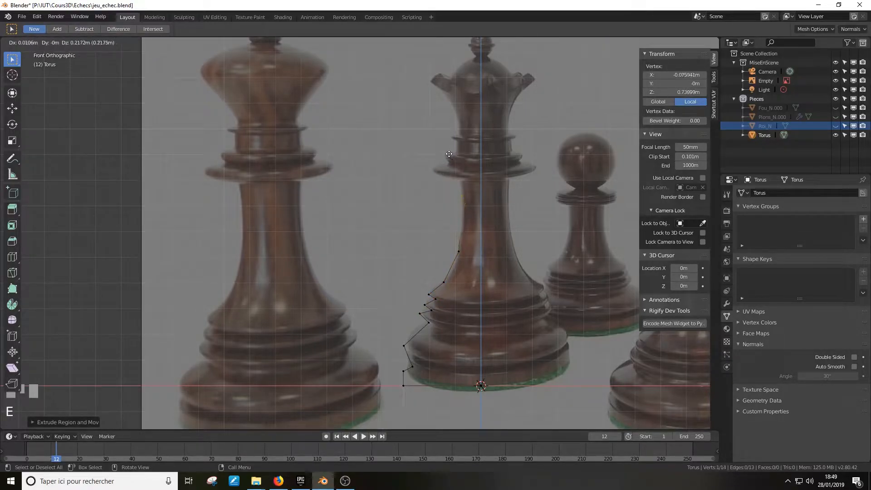
{"action": "left_click", "coordinate": [445, 142]}
Extrude vertices along the outline of the wide collar and the smaller ring on top of it
{"action": "key", "text": "e"}
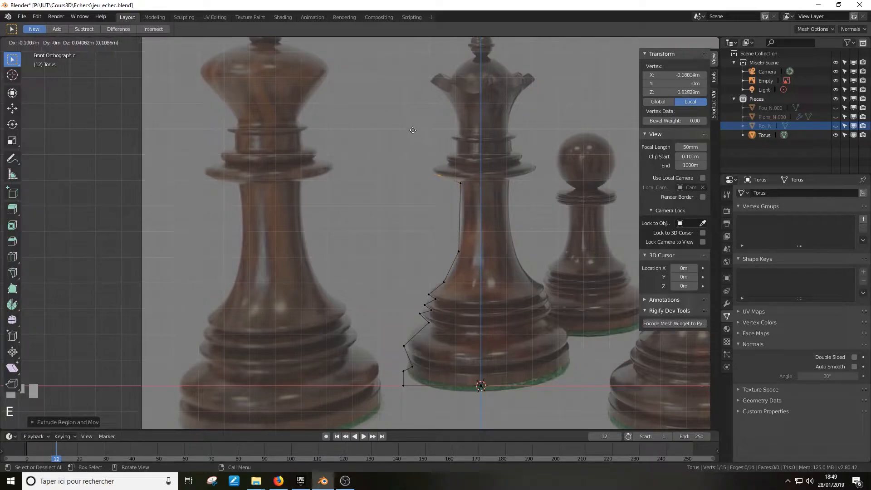
{"action": "left_click", "coordinate": [416, 131]}
{"action": "key", "text": "e"}
{"action": "left_click", "coordinate": [417, 121]}
{"action": "key", "text": "e"}
{"action": "left_click", "coordinate": [421, 114]}
{"action": "key", "text": "e"}
{"action": "left_click", "coordinate": [418, 111]}
{"action": "key", "text": "e"}
{"action": "left_click", "coordinate": [431, 103]}
Extrude vertices up the neck and around the thin ring below the queen's head
{"action": "key", "text": "e"}
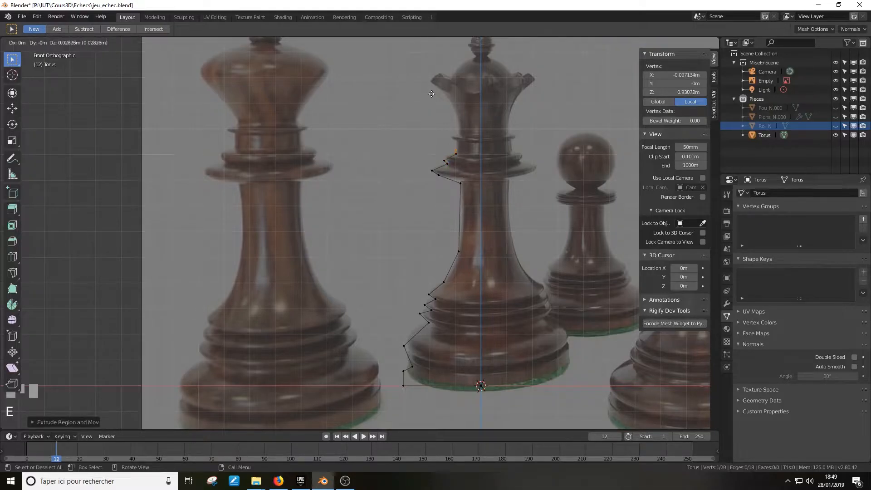
{"action": "left_click", "coordinate": [428, 87]}
{"action": "key", "text": "e"}
{"action": "left_click", "coordinate": [423, 84]}
{"action": "key", "text": "e"}
{"action": "left_click", "coordinate": [434, 77]}
Extrude vertices up the flaring head of the queen and around the outer tip of the crown point
{"action": "key", "text": "e"}
{"action": "left_click", "coordinate": [427, 54]}
{"action": "key", "text": "e"}
{"action": "left_click", "coordinate": [410, 423]}
{"action": "key", "text": "e"}
{"action": "left_click", "coordinate": [396, 409]}
{"action": "key", "text": "e"}
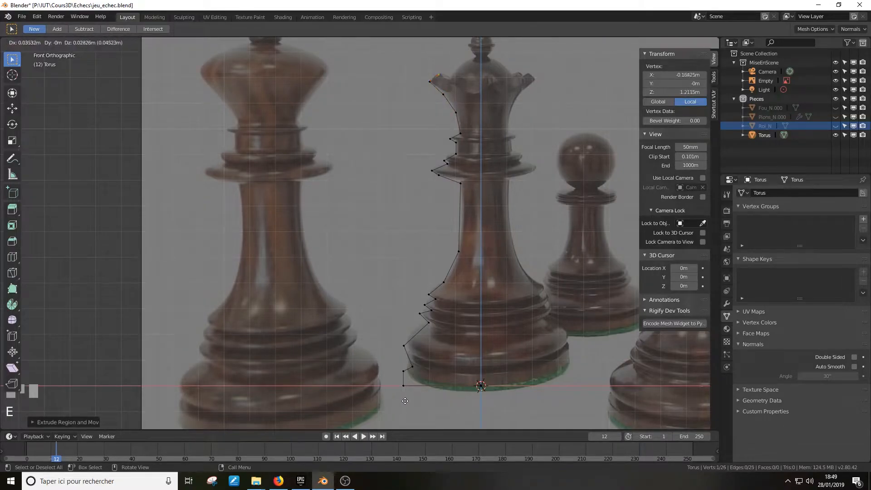
{"action": "left_click", "coordinate": [405, 398]}
Extrude vertices from the crown point inward and over the dome to the base of the finial
{"action": "key", "text": "e"}
{"action": "left_click", "coordinate": [420, 407]}
{"action": "key", "text": "e"}
{"action": "left_click", "coordinate": [423, 400]}
{"action": "key", "text": "e"}
{"action": "left_click", "coordinate": [433, 391]}
{"action": "key", "text": "e"}
{"action": "left_click", "coordinate": [450, 384]}
Extrude closely spaced vertices around the finial's neck and lower bowl, up to the underside of its rim
{"action": "scroll", "coordinate": [456, 383], "scroll_direction": "up", "scroll_amount": 3}
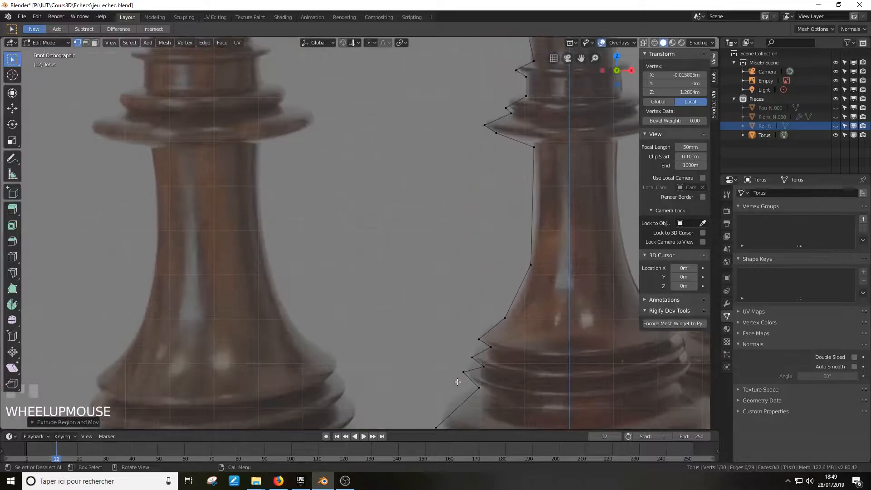
{"action": "middle_click_drag", "start_coordinate": [515, 287], "coordinate": [414, 356], "text": "shift"}
{"action": "scroll", "coordinate": [490, 206], "scroll_direction": "up", "scroll_amount": 2}
{"action": "middle_click_drag", "start_coordinate": [491, 206], "coordinate": [454, 282], "text": "shift"}
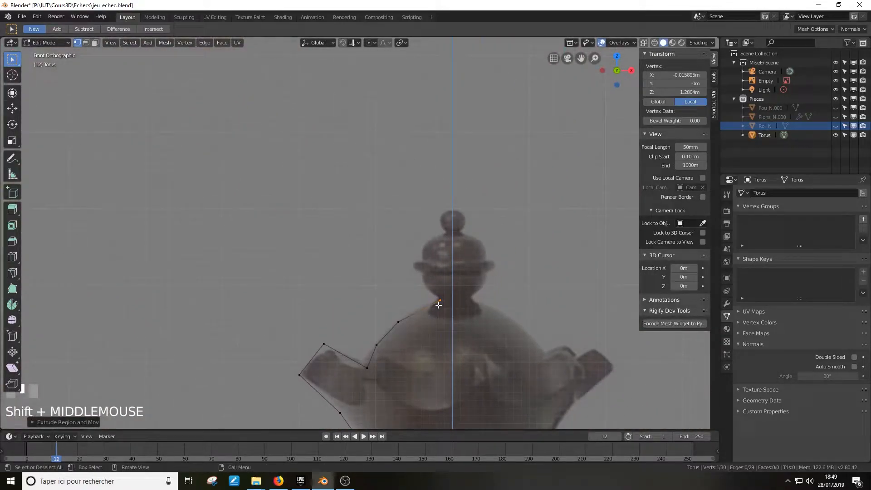
{"action": "key", "text": "e"}
{"action": "left_click", "coordinate": [435, 299]}
{"action": "key", "text": "e"}
{"action": "left_click", "coordinate": [429, 292]}
{"action": "key", "text": "e"}
{"action": "left_click", "coordinate": [424, 281]}
{"action": "key", "text": "e"}
{"action": "left_click", "coordinate": [422, 273]}
Extrude vertices around the finial's protruding rim and over its rounded upper part to the small top ball
{"action": "key", "text": "e"}
{"action": "left_click", "coordinate": [415, 270]}
{"action": "key", "text": "e"}
{"action": "left_click", "coordinate": [414, 262]}
{"action": "key", "text": "e"}
{"action": "left_click", "coordinate": [421, 261]}
{"action": "key", "text": "e"}
{"action": "left_click", "coordinate": [423, 246]}
{"action": "key", "text": "e"}
{"action": "left_click", "coordinate": [435, 237]}
{"action": "key", "text": "e"}
{"action": "left_click", "coordinate": [447, 235]}
Extrude vertices around the small top ball to its tip and set the last vertex's X to 0
{"action": "key", "text": "e"}
{"action": "left_click", "coordinate": [448, 233]}
{"action": "key", "text": "e"}
{"action": "left_click", "coordinate": [441, 228]}
{"action": "key", "text": "e"}
{"action": "left_click", "coordinate": [442, 220]}
{"action": "key", "text": "e"}
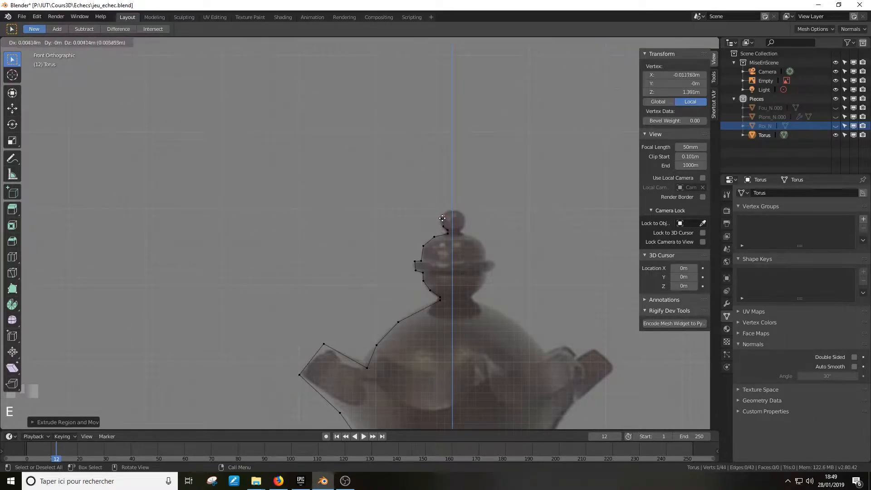
{"action": "left_click", "coordinate": [442, 219]}
{"action": "key", "text": "e"}
{"action": "left_click", "coordinate": [451, 212]}
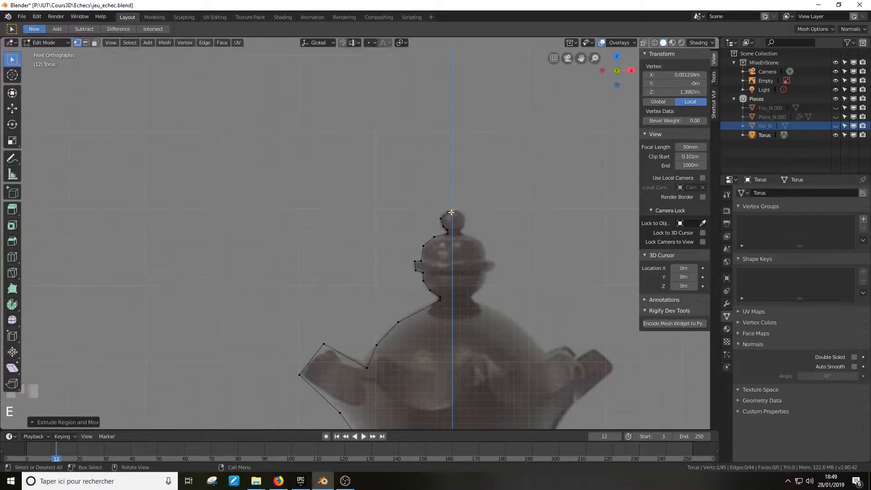
{"action": "double_click", "coordinate": [672, 75]}
{"action": "type", "text": "0"}
{"action": "key", "text": "Return"}
Move the vertex in the notch between the dome and the crown point onto the reference outline
{"action": "scroll", "coordinate": [448, 286], "scroll_direction": "down", "scroll_amount": 6}
{"action": "scroll", "coordinate": [447, 286], "scroll_direction": "up", "scroll_amount": 8}
{"action": "middle_click_drag", "start_coordinate": [407, 281], "coordinate": [396, 306], "text": "shift"}
{"action": "left_click", "coordinate": [405, 313]}
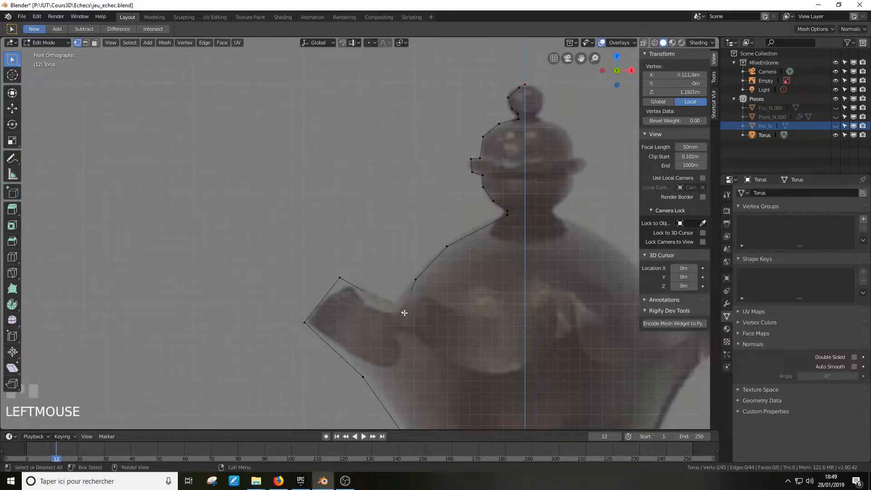
{"action": "key", "text": "g"}
{"action": "left_click", "coordinate": [400, 308]}
Move the two outer vertices of the crown point to fit its corners in the reference image
{"action": "left_click", "coordinate": [340, 278]}
{"action": "key", "text": "g"}
{"action": "left_click", "coordinate": [346, 286]}
{"action": "left_click", "coordinate": [305, 322]}
{"action": "key", "text": "g"}
{"action": "left_click", "coordinate": [302, 316]}
Move the vertex beneath the crown point, where the body begins to curve inward, onto the reference outline
{"action": "scroll", "coordinate": [359, 360], "scroll_direction": "down", "scroll_amount": 2}
{"action": "middle_click_drag", "start_coordinate": [358, 359], "coordinate": [364, 247], "text": "shift"}
{"action": "left_click", "coordinate": [364, 248]}
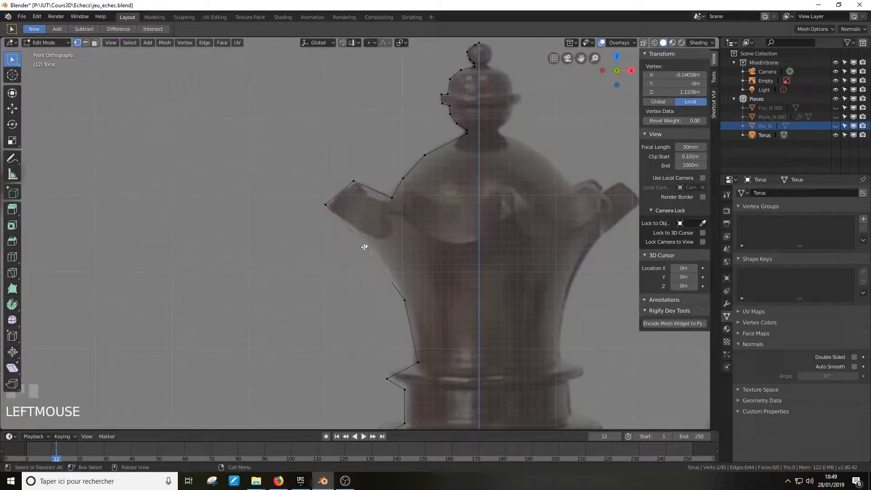
{"action": "key", "text": "g"}
{"action": "left_click", "coordinate": [379, 250]}
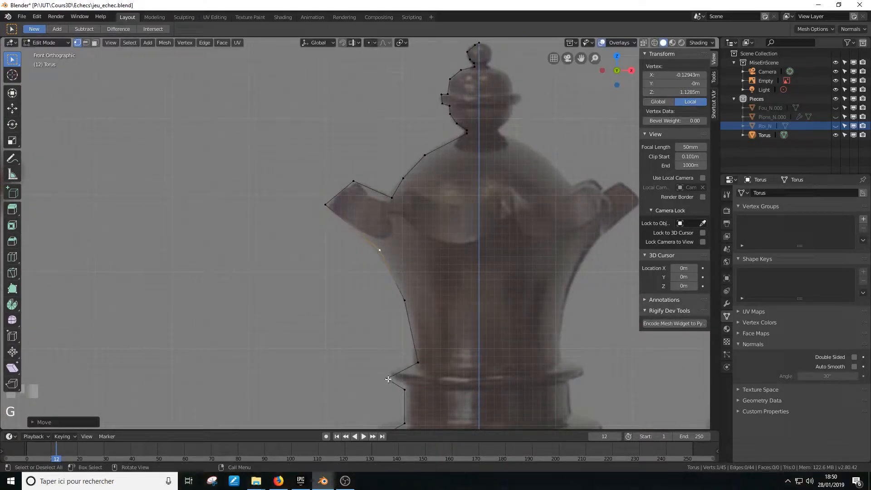
Fit the vertices of the thin upper collar ring, the thicker ring below it and the notch underneath to the reference outline
{"action": "left_click", "coordinate": [388, 378]}
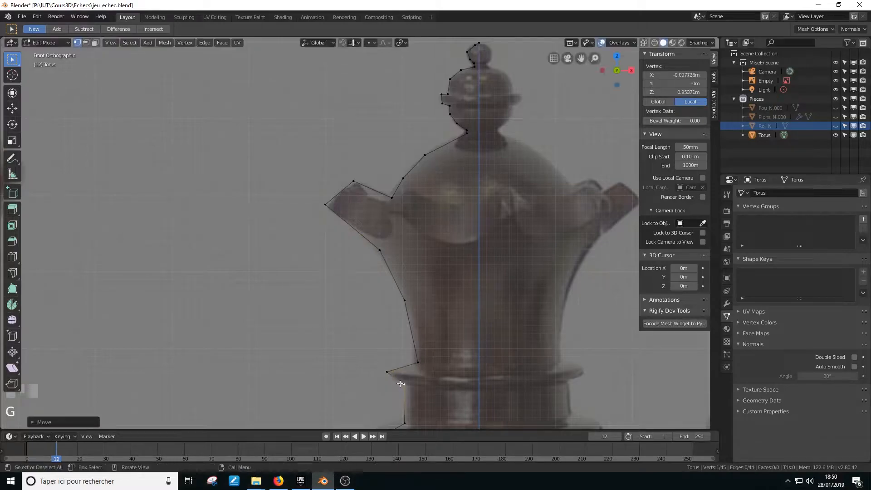
{"action": "middle_click_drag", "start_coordinate": [418, 396], "coordinate": [451, 290], "text": "shift"}
{"action": "left_click", "coordinate": [407, 330]}
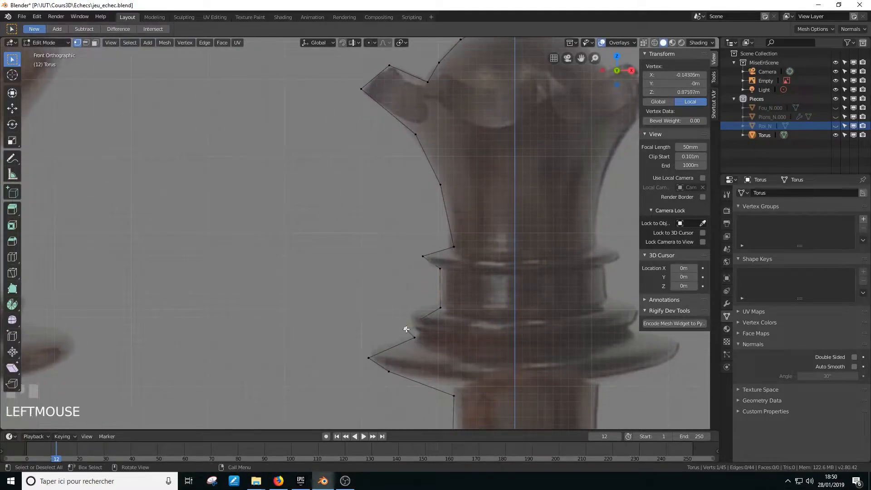
{"action": "key", "text": "g"}
{"action": "left_click", "coordinate": [411, 326]}
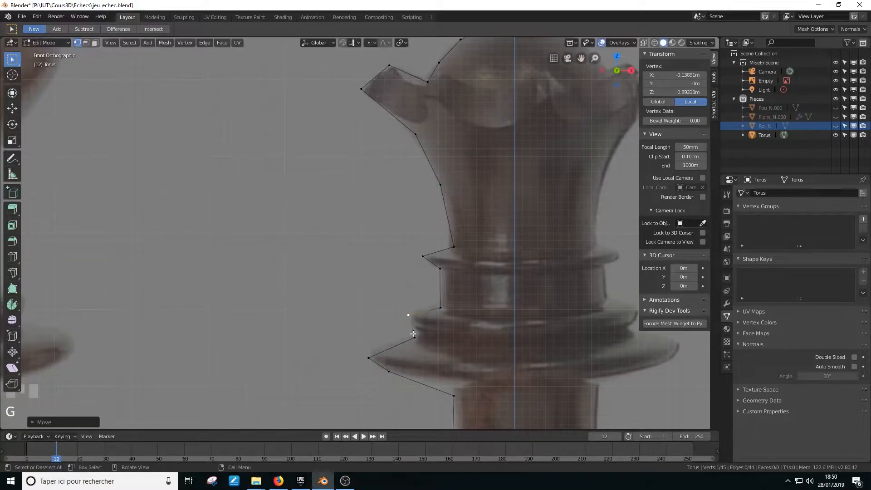
{"action": "left_click", "coordinate": [416, 343]}
{"action": "key", "text": "g"}
{"action": "left_click", "coordinate": [420, 339]}
Adjust the vertices of the collar's wide lowest disc and the top of the stem to match the reference image
{"action": "left_click", "coordinate": [365, 357]}
{"action": "left_click", "coordinate": [387, 372]}
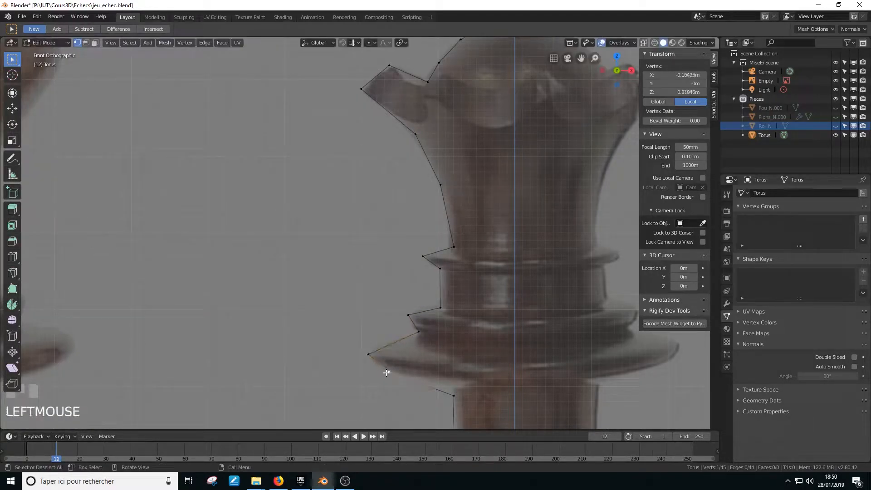
{"action": "left_click", "coordinate": [463, 397]}
{"action": "key", "text": "g"}
{"action": "left_click", "coordinate": [459, 384]}
Reposition the outer vertices of the three stacked rings at the foot of the stem to follow the reference outline
{"action": "middle_click_drag", "start_coordinate": [459, 384], "coordinate": [451, 117], "text": "shift"}
{"action": "middle_click_drag", "start_coordinate": [410, 253], "coordinate": [467, 86], "text": "shift"}
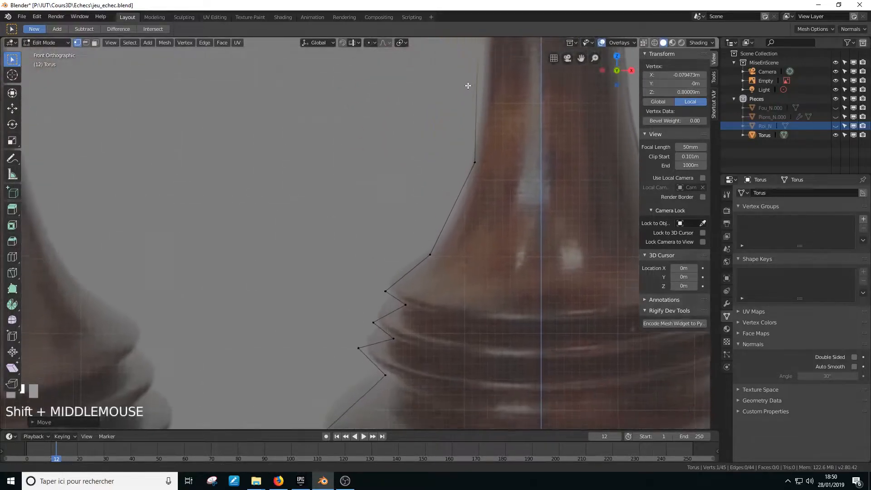
{"action": "left_click", "coordinate": [384, 285]}
{"action": "key", "text": "g"}
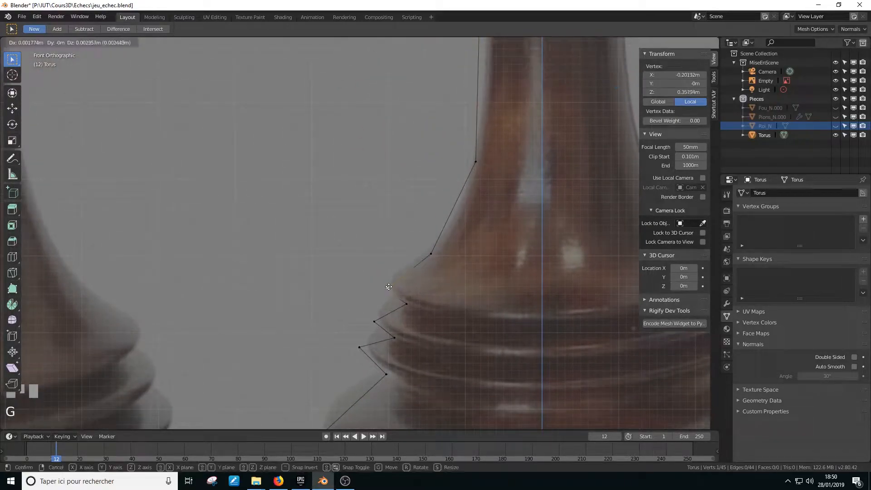
{"action": "left_click", "coordinate": [388, 284]}
{"action": "left_click", "coordinate": [376, 322]}
{"action": "key", "text": "g"}
{"action": "left_click", "coordinate": [380, 319]}
{"action": "left_click", "coordinate": [357, 345]}
{"action": "key", "text": "g"}
{"action": "left_click", "coordinate": [358, 345]}
Move the outer vertex of the base's large bulge and the notch vertex below it closer to the reference outline
{"action": "middle_click_drag", "start_coordinate": [365, 332], "coordinate": [406, 199], "text": "shift"}
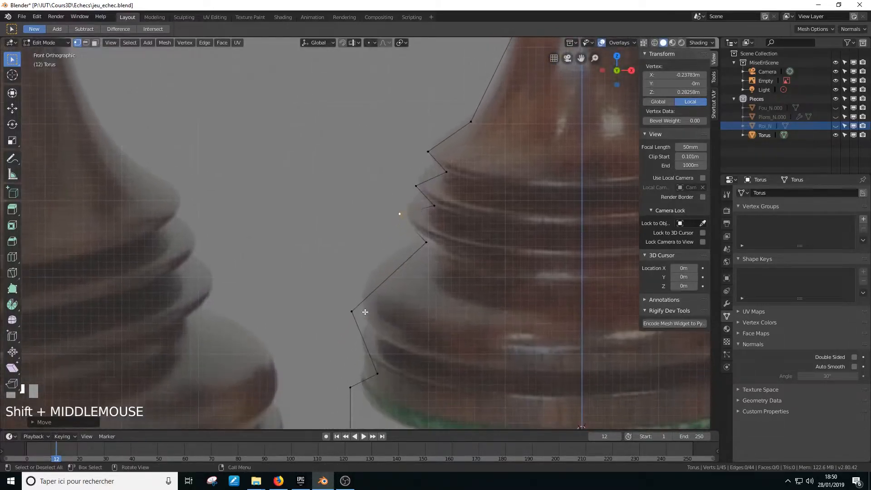
{"action": "left_click", "coordinate": [354, 314]}
{"action": "key", "text": "f"}
{"action": "key", "text": "ctrl+z"}
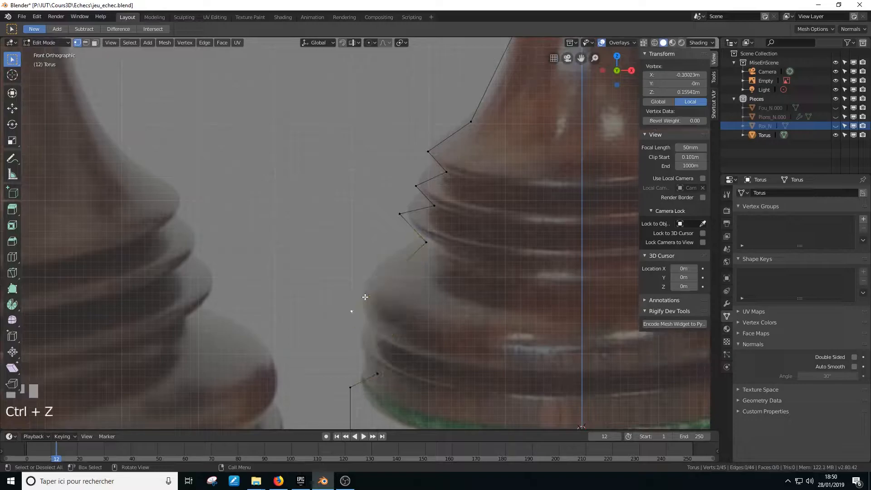
{"action": "key", "text": "g"}
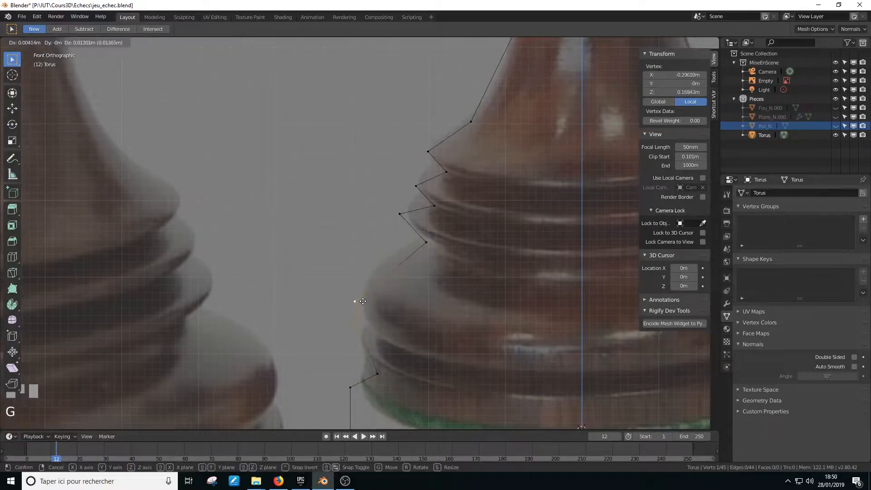
{"action": "left_click", "coordinate": [368, 299]}
{"action": "left_click", "coordinate": [381, 362]}
{"action": "key", "text": "g"}
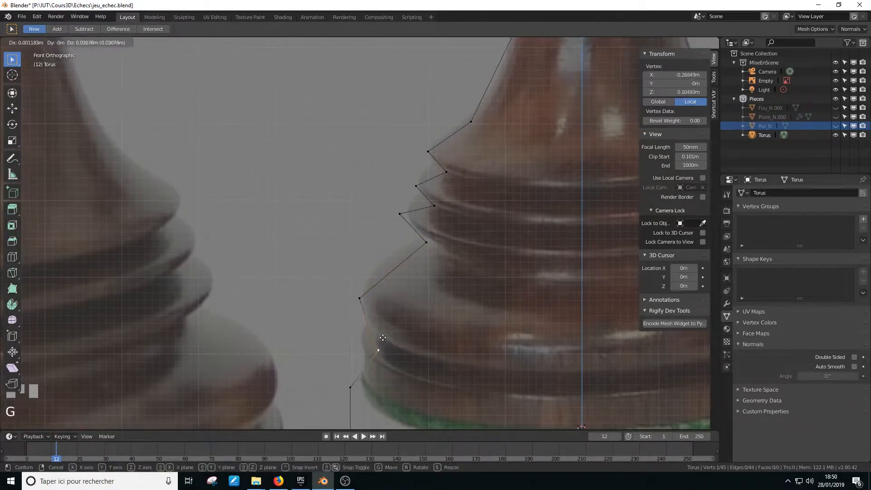
{"action": "left_click", "coordinate": [382, 357]}
Raise the upper outer corner vertex of the bottom plinth to match the reference base
{"action": "scroll", "coordinate": [386, 357], "scroll_direction": "down", "scroll_amount": 1}
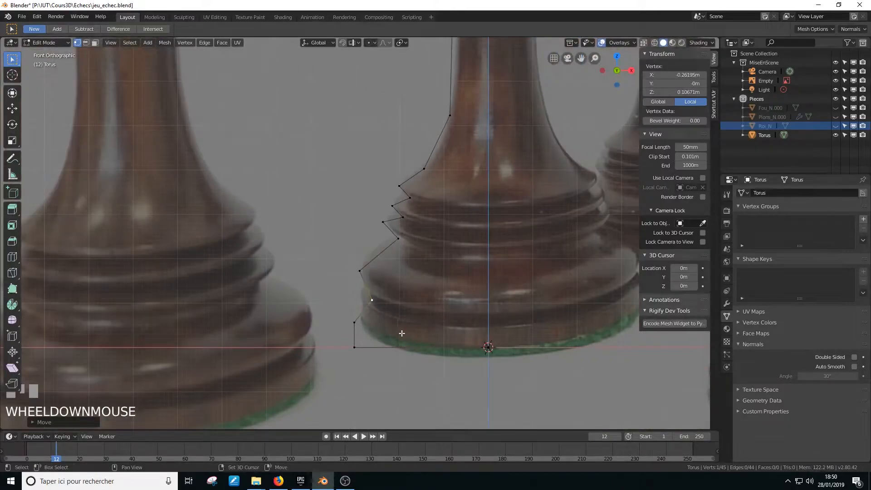
{"action": "left_click", "coordinate": [354, 327]}
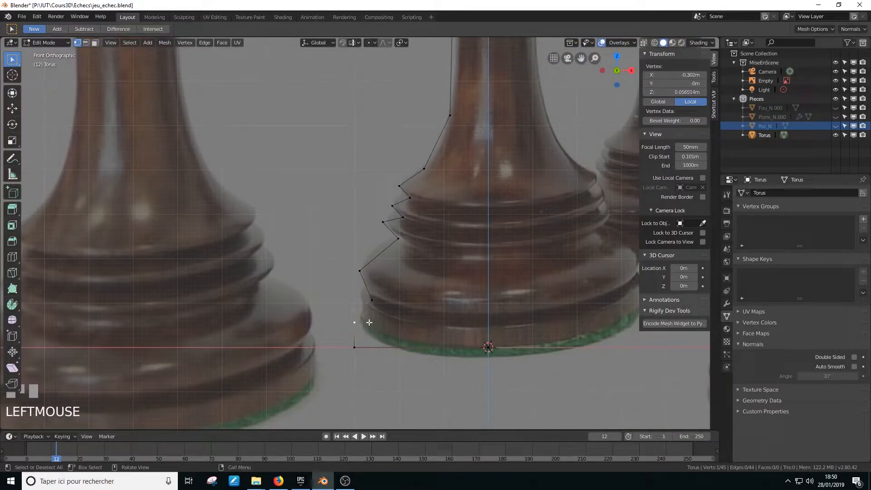
{"action": "key", "text": "g"}
{"action": "left_click", "coordinate": [368, 312]}
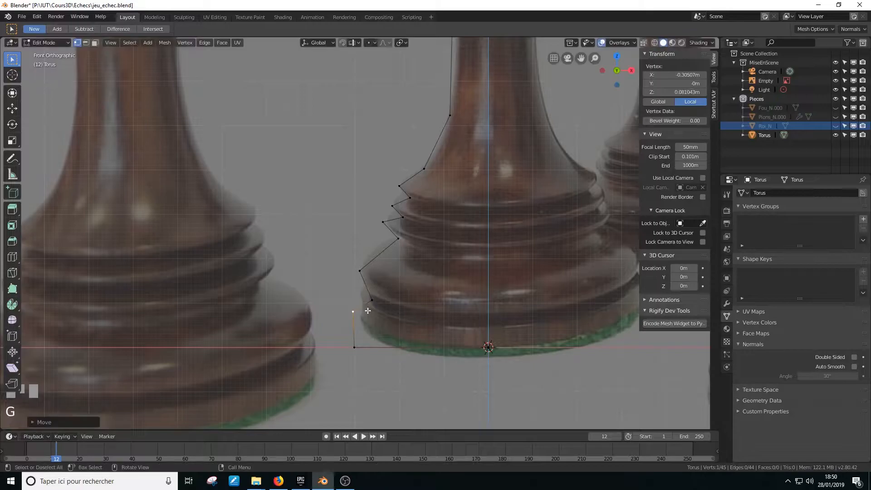
Bevel the plinth's upper and lower outer corner vertices with 2 segments and an offset of about 0.008
{"action": "scroll", "coordinate": [368, 312], "scroll_direction": "up", "scroll_amount": 2}
{"action": "middle_click_drag", "start_coordinate": [381, 331], "coordinate": [397, 259], "text": "shift"}
{"action": "left_click", "coordinate": [375, 356], "text": "shift"}
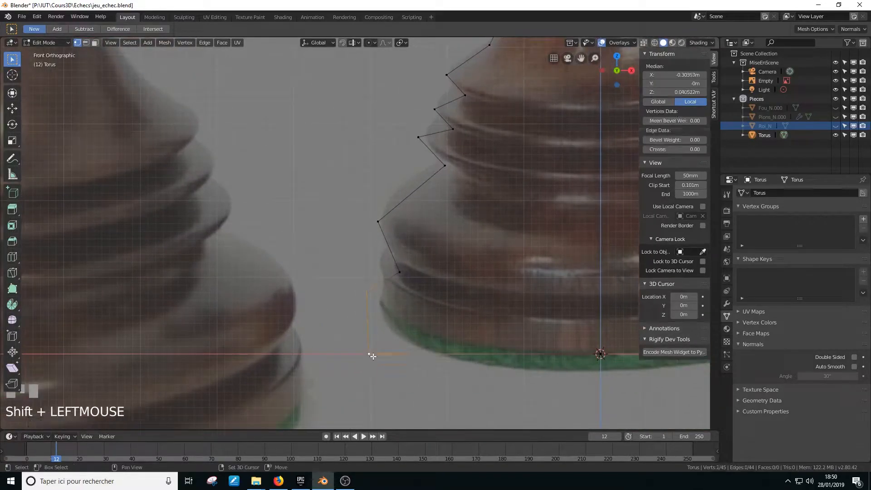
{"action": "key", "text": "ctrl+b"}
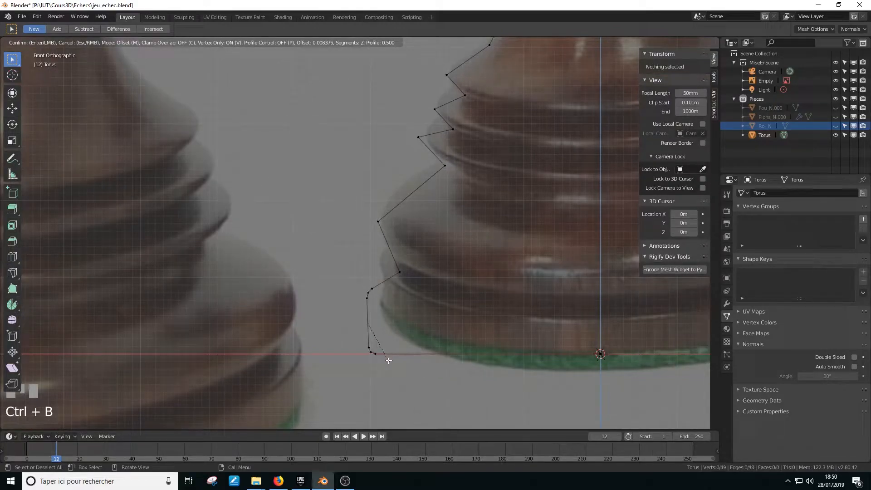
{"action": "left_click", "coordinate": [389, 361]}
Bevel the notch vertex above the plinth with 2 segments and the large bulge's outer vertex with 3 segments
{"action": "left_click", "coordinate": [399, 273]}
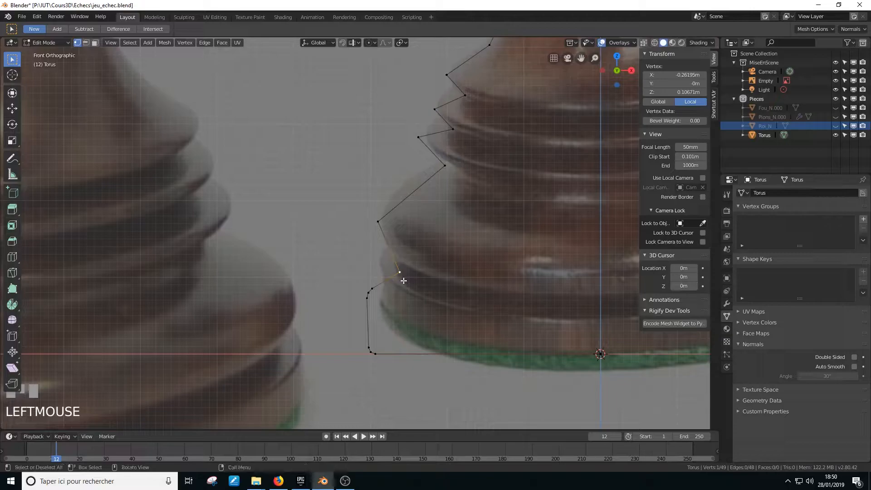
{"action": "key", "text": "ctrl+b"}
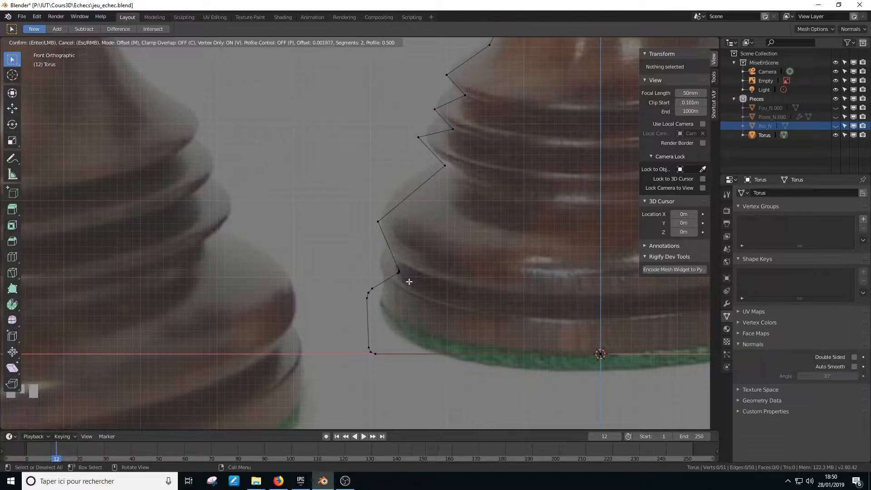
{"action": "left_click", "coordinate": [405, 289]}
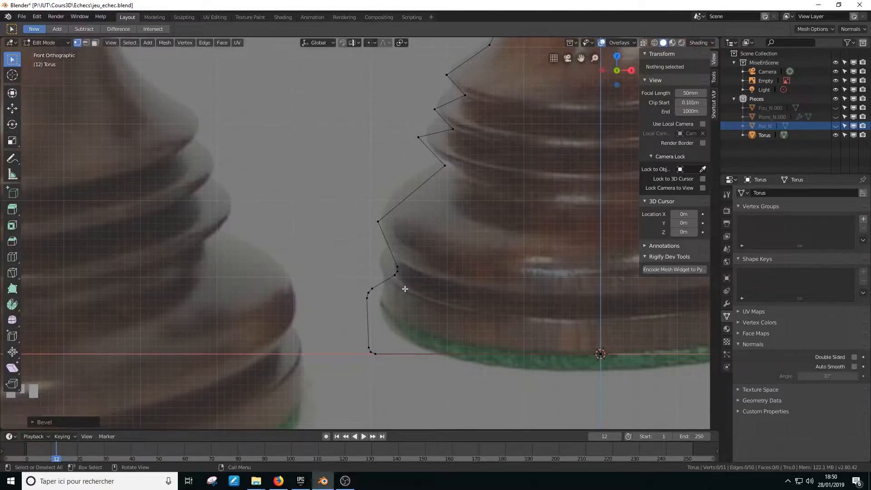
{"action": "left_click", "coordinate": [378, 225]}
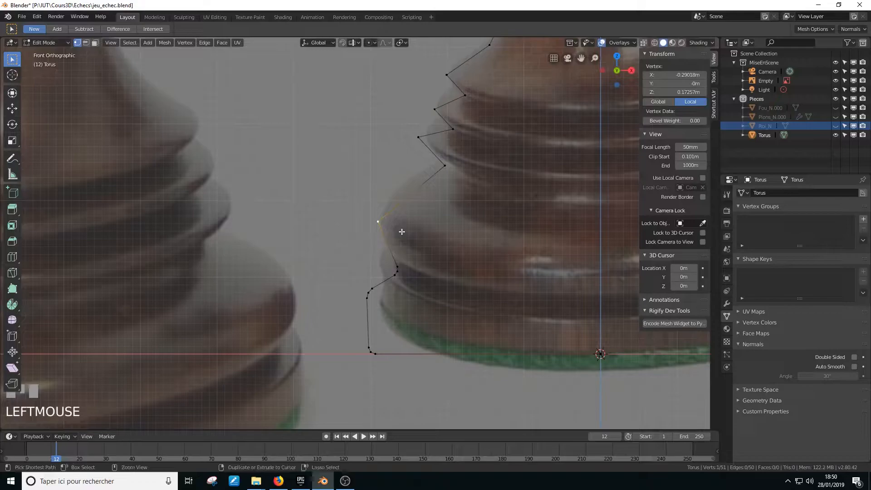
{"action": "key", "text": "ctrl+b"}
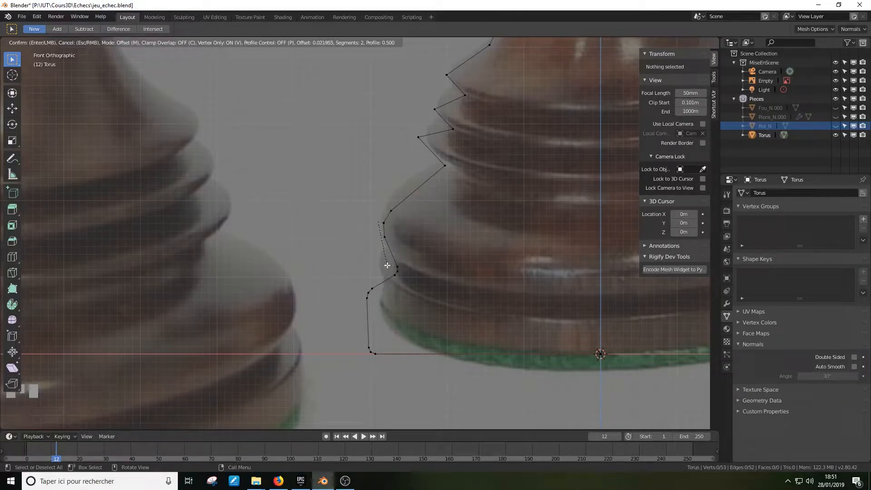
{"action": "left_click", "coordinate": [387, 265]}
Apply a vertex-only bevel with 2 segments to the notch between the large bulge and the lowest ring
{"action": "left_click", "coordinate": [445, 167]}
{"action": "key", "text": "ctrl+b"}
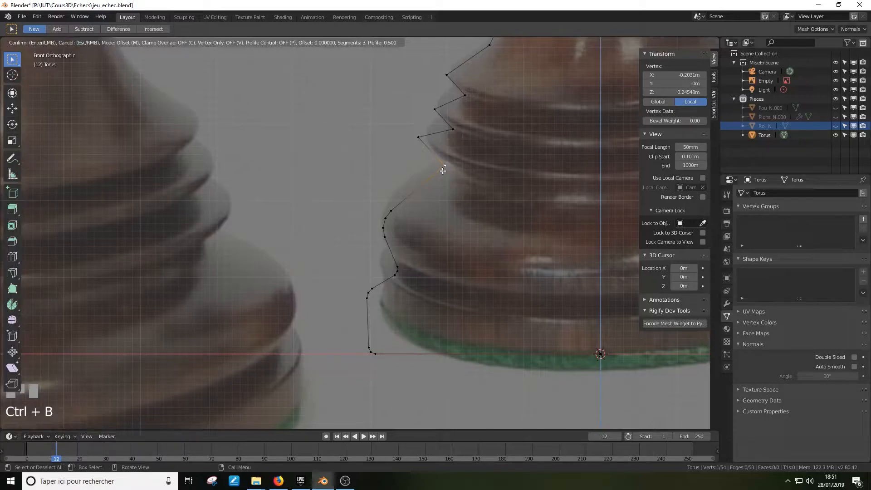
{"action": "key", "text": "v"}
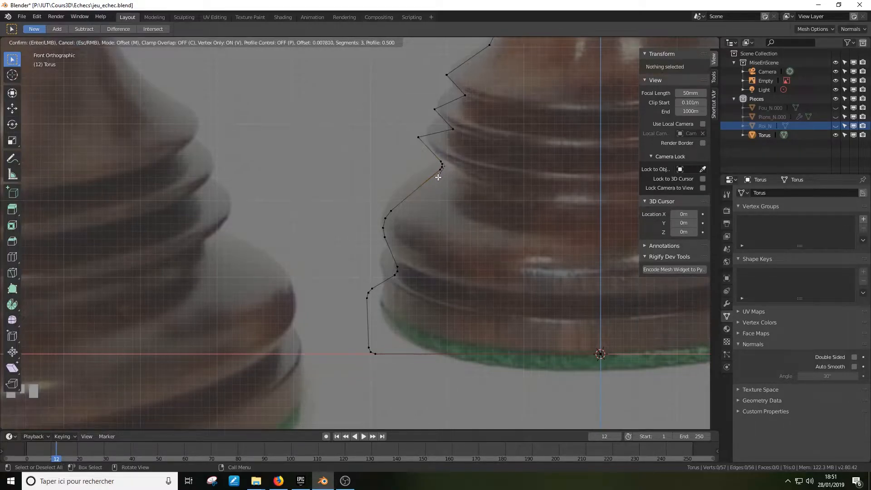
{"action": "left_click", "coordinate": [436, 180]}
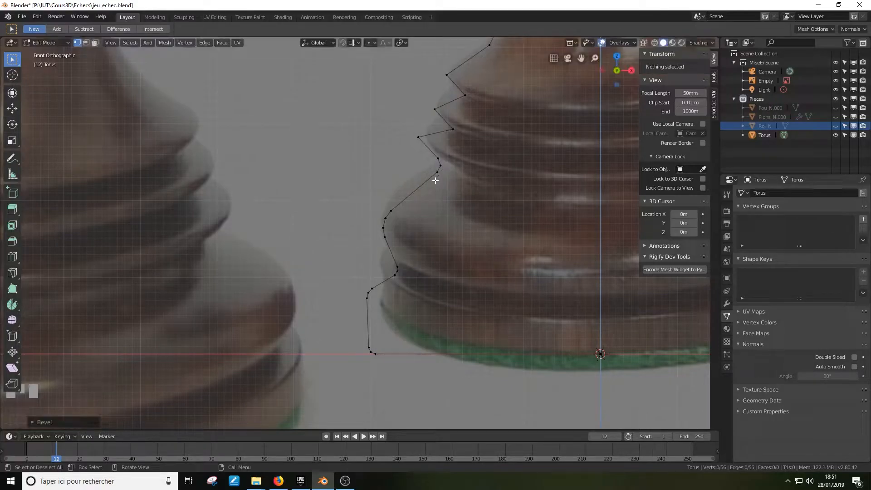
Nudge the lowest ring's outer vertex and round it with a 2-segment vertex-only bevel, offset about 0.020
{"action": "left_click", "coordinate": [419, 145]}
{"action": "left_click_drag", "start_coordinate": [425, 143], "coordinate": [424, 145]}
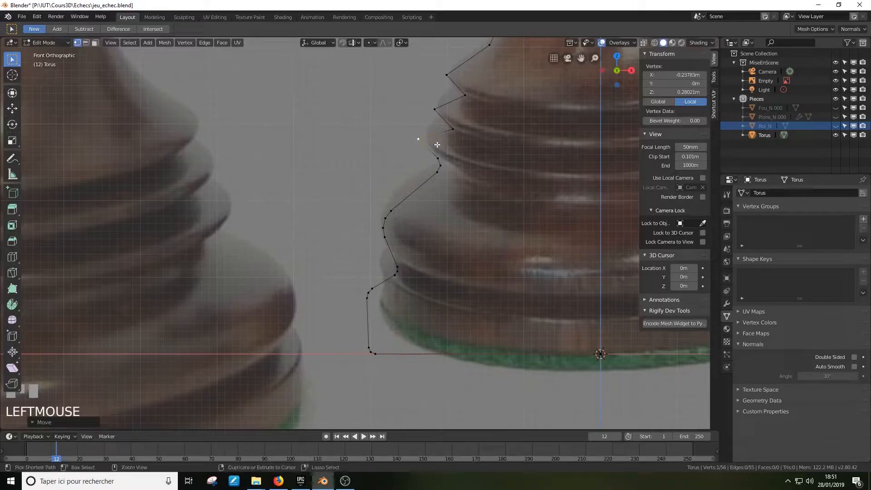
{"action": "key", "text": "ctrl+b"}
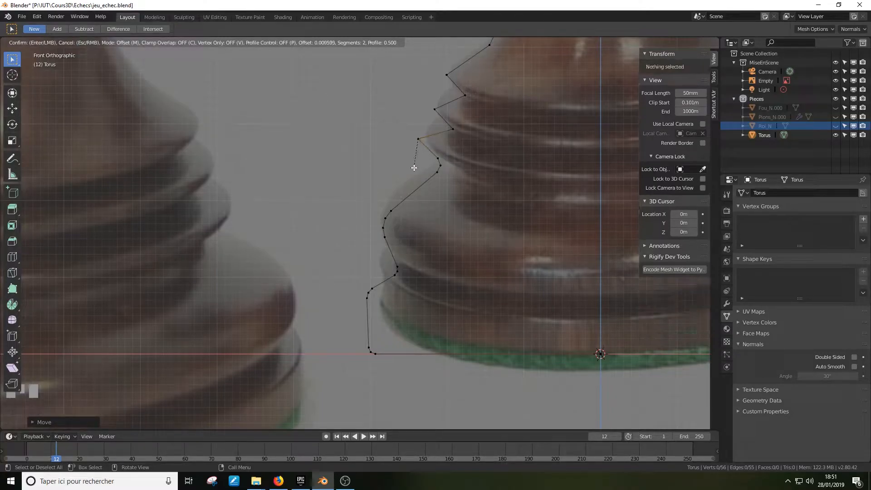
{"action": "key", "text": "v"}
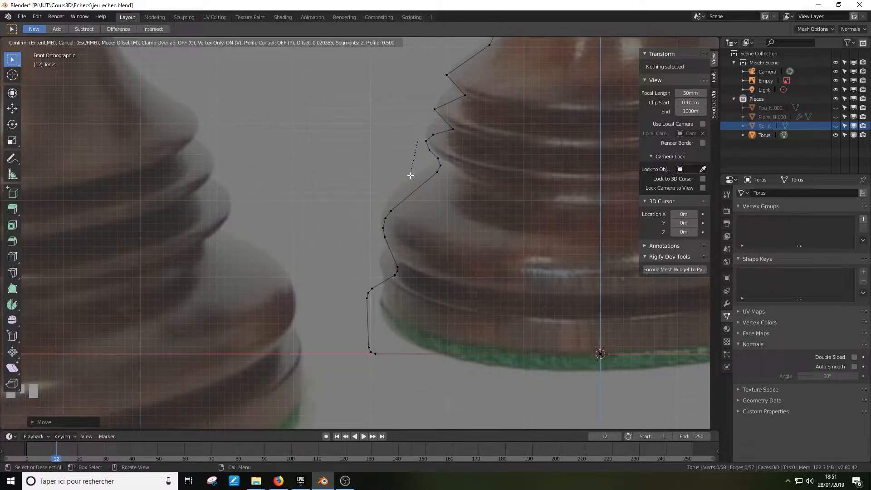
{"action": "left_click", "coordinate": [411, 176]}
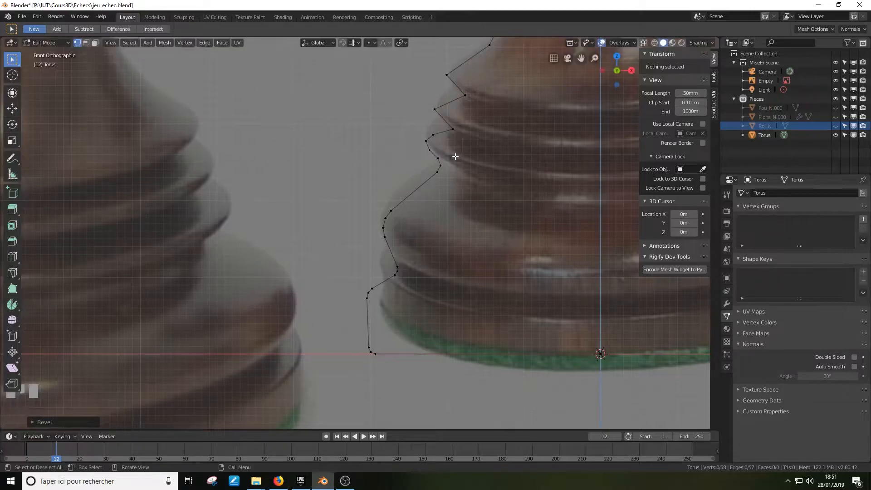
Bevel the four remaining ring and notch vertices at the stem's foot together with 2 segments, offset about 0.009
{"action": "left_click", "coordinate": [453, 132]}
{"action": "left_click", "coordinate": [434, 110], "text": "shift"}
{"action": "left_click", "coordinate": [464, 88], "text": "shift"}
{"action": "left_click", "coordinate": [447, 75], "text": "shift"}
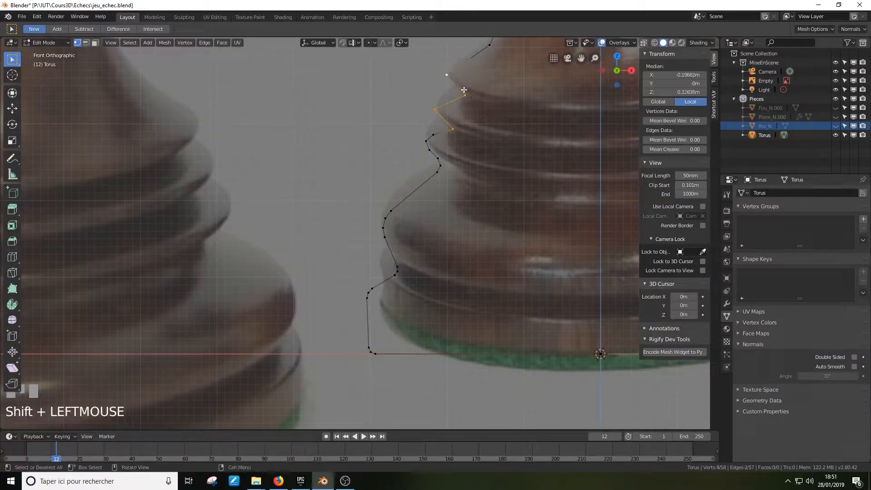
{"action": "key", "text": "ctrl+b"}
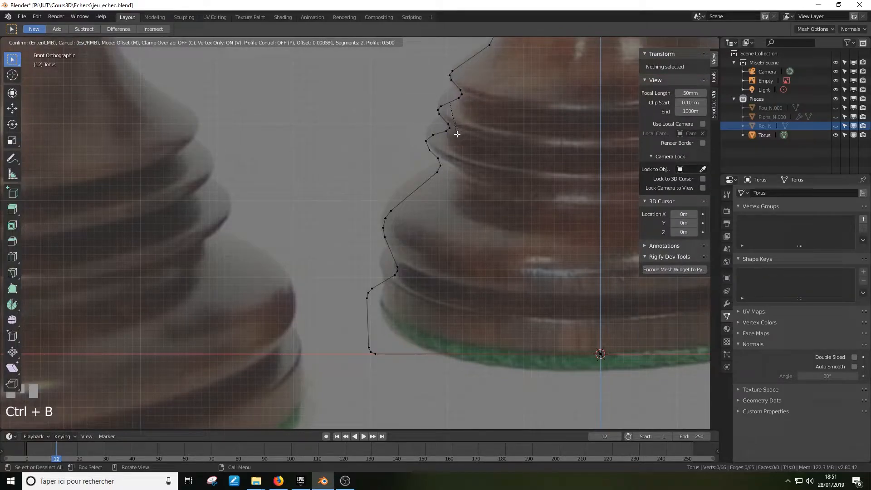
{"action": "left_click", "coordinate": [461, 132]}
Round the stem's lower curve vertex with a 7-segment vertex-only bevel, offset about 0.078 and profile about 0.677
{"action": "middle_click_drag", "start_coordinate": [460, 132], "coordinate": [448, 171], "text": "shift"}
{"action": "left_click", "coordinate": [455, 149]}
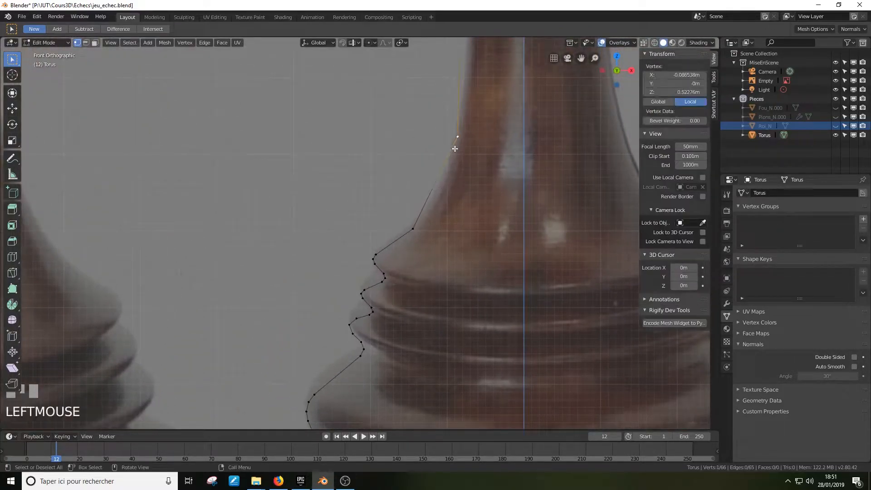
{"action": "key", "text": "ctrl+b"}
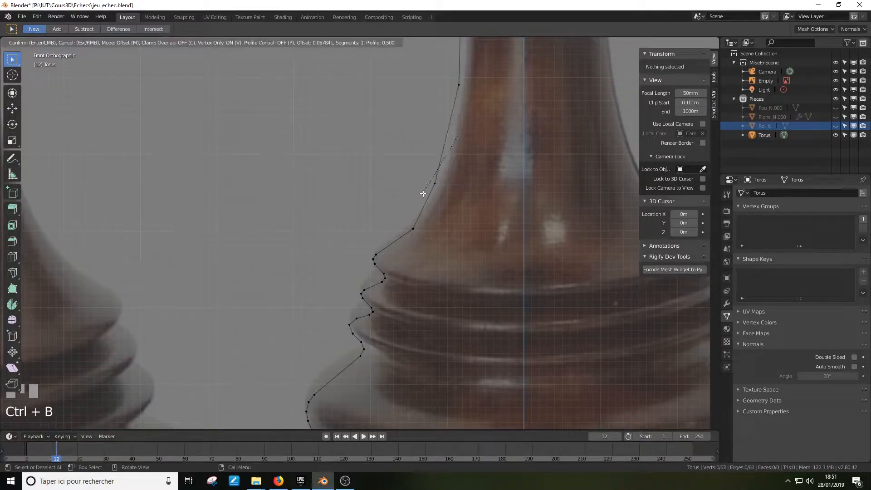
{"action": "scroll", "coordinate": [423, 194], "scroll_direction": "up", "scroll_amount": 6}
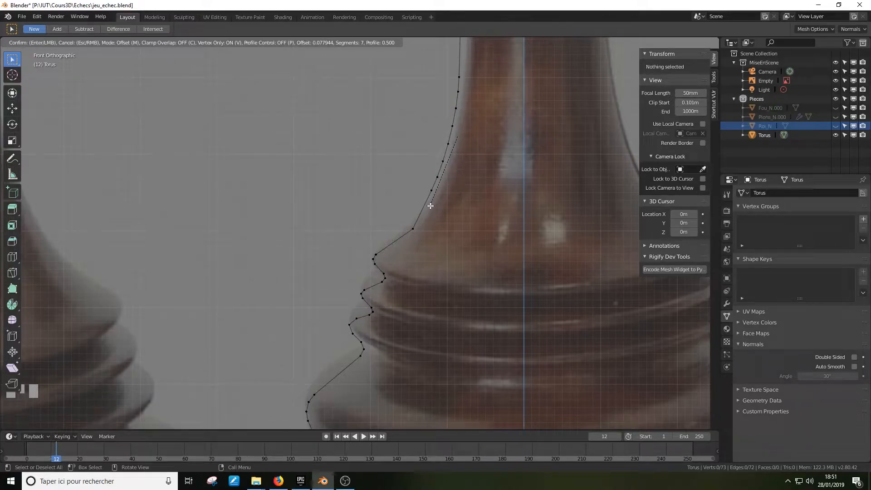
{"action": "key", "text": "p"}
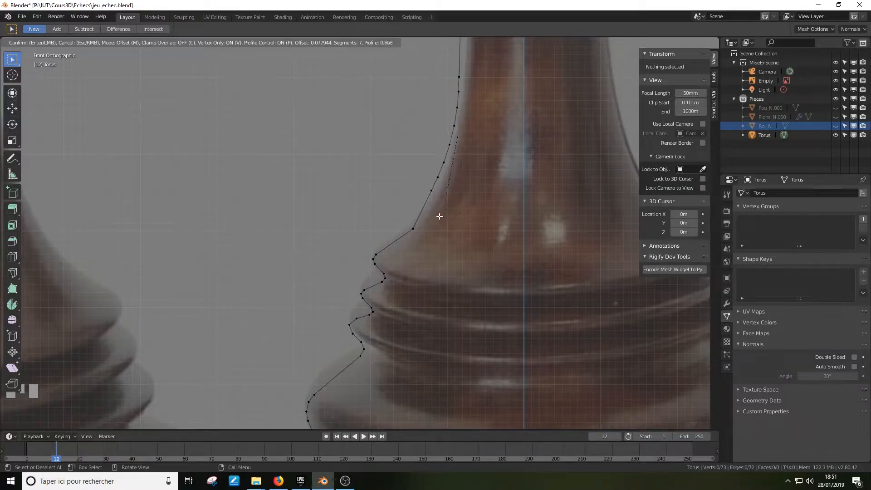
{"action": "left_click", "coordinate": [443, 218]}
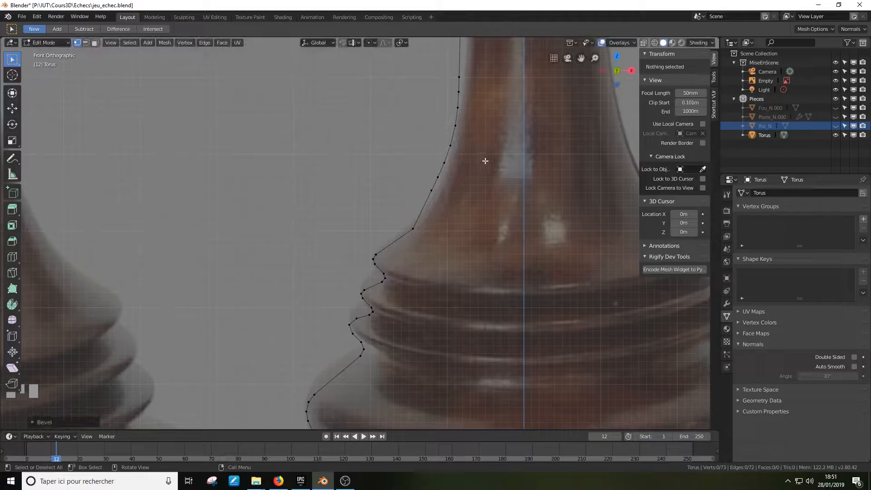
Bevel the wide collar's outer vertex above the stem with 3 segments, vertex only, offset about 0.023 and profile about 0.476
{"action": "middle_click_drag", "start_coordinate": [500, 142], "coordinate": [495, 367], "text": "shift"}
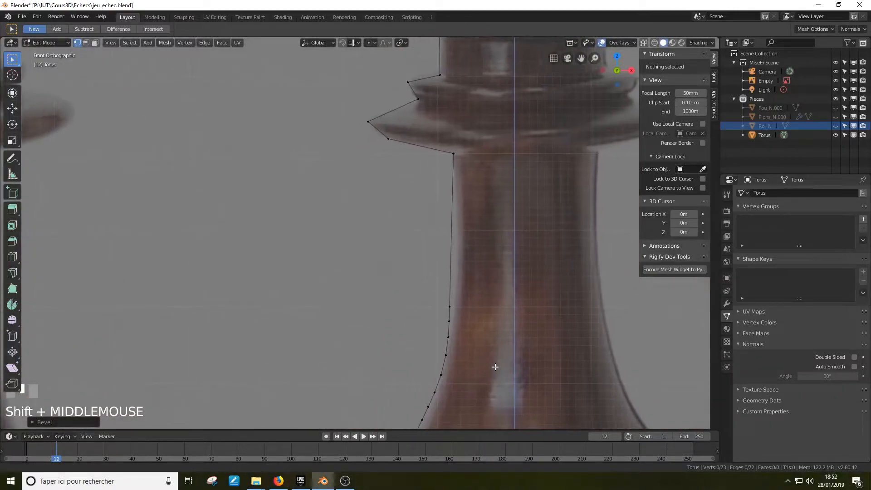
{"action": "left_click", "coordinate": [456, 156]}
{"action": "left_click", "coordinate": [369, 121]}
{"action": "key", "text": "ctrl+b"}
{"action": "key", "text": "v"}
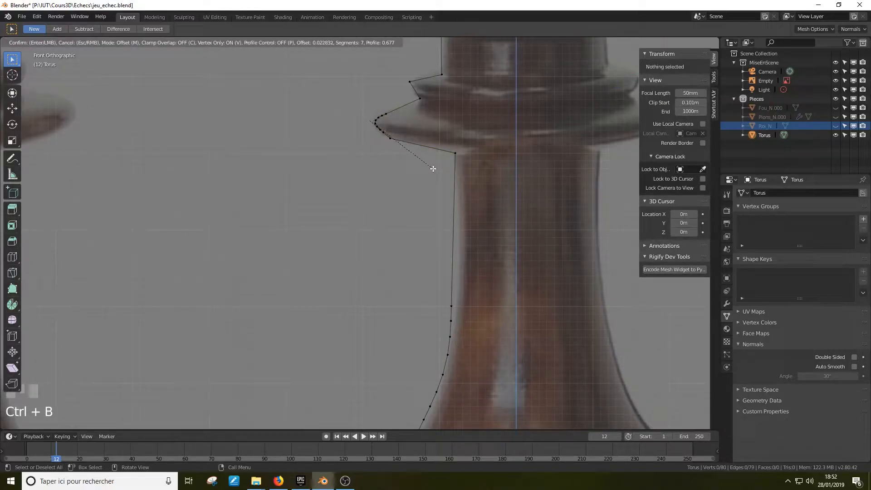
{"action": "key", "text": "p"}
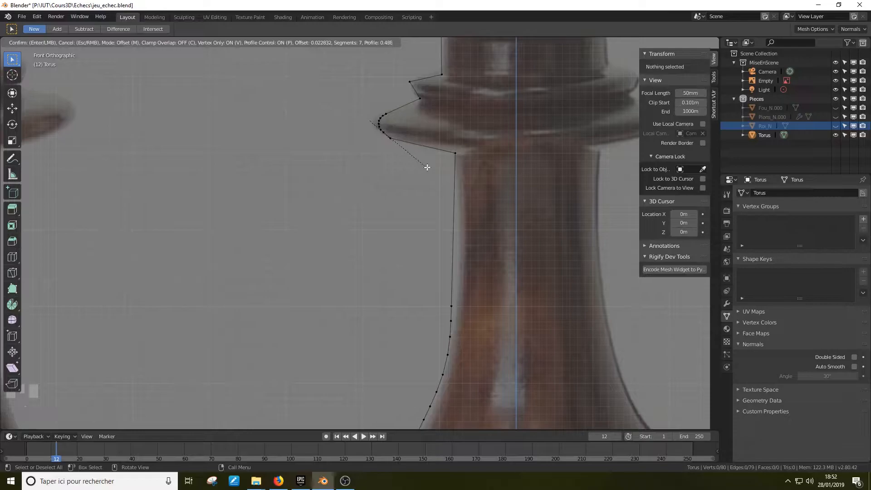
{"action": "scroll", "coordinate": [429, 168], "scroll_direction": "up", "scroll_amount": 1}
{"action": "left_click", "coordinate": [427, 167]}
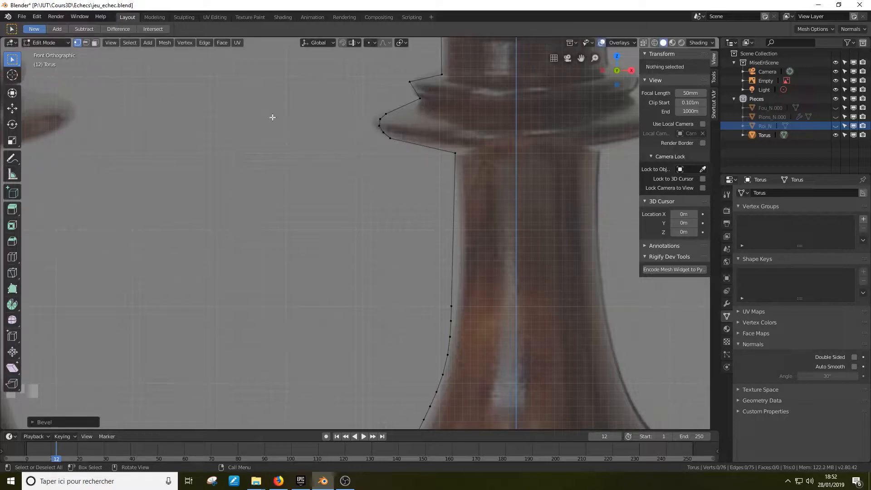
Shift the collar's rounded edge vertices slightly outward along X and lower the outer vertex of the ring above it
{"action": "left_click_drag", "start_coordinate": [370, 107], "coordinate": [397, 149]}
{"action": "left_click", "coordinate": [12, 108]}
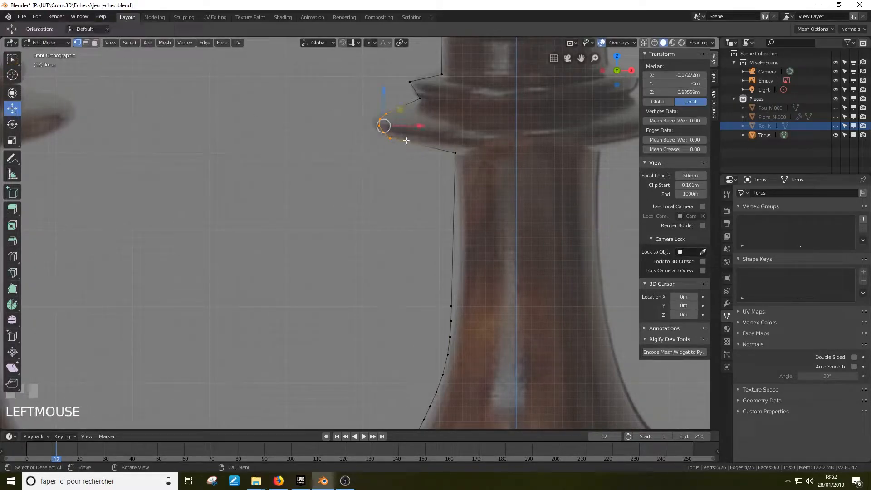
{"action": "left_click_drag", "start_coordinate": [420, 123], "coordinate": [415, 123]}
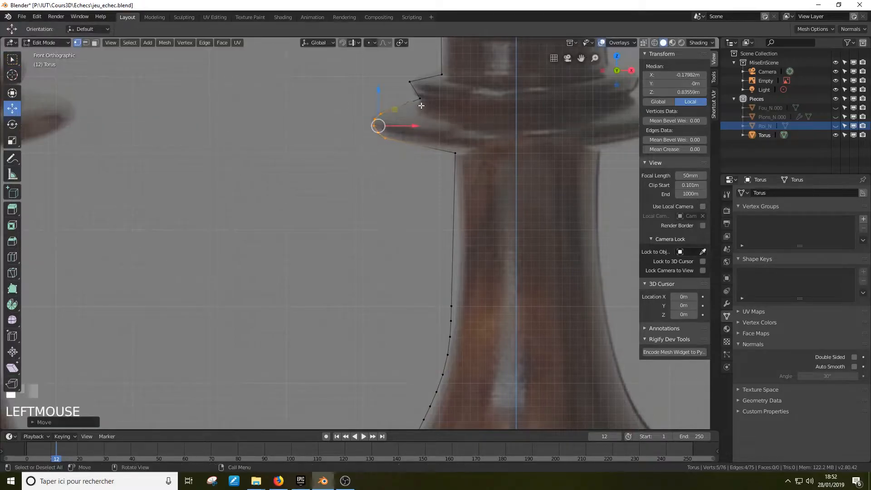
{"action": "left_click", "coordinate": [419, 98]}
{"action": "left_click", "coordinate": [409, 83]}
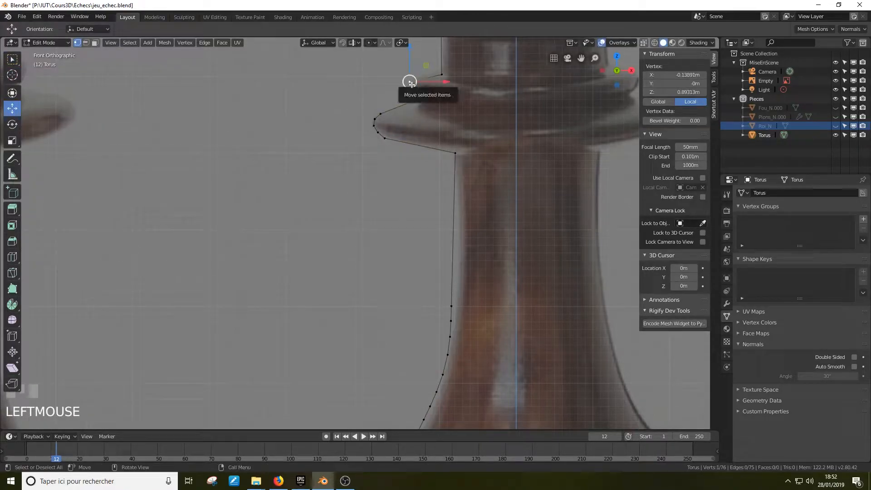
{"action": "left_click_drag", "start_coordinate": [409, 82], "coordinate": [409, 86]}
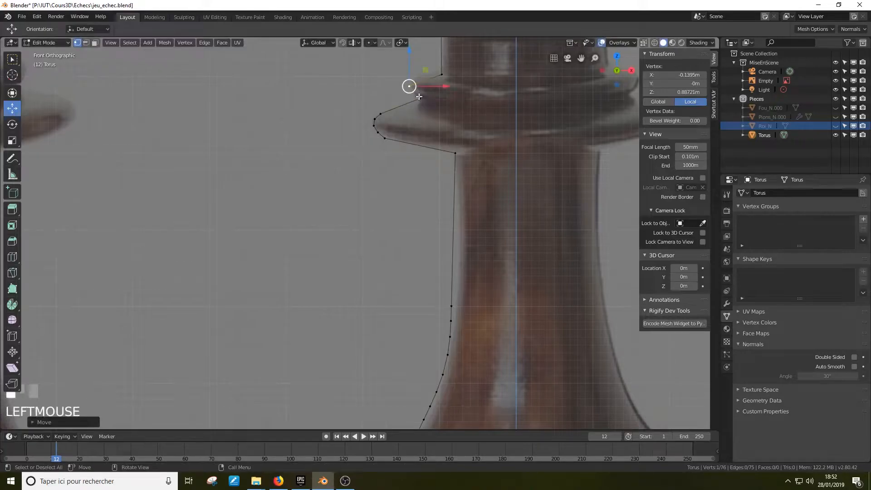
Bevel the notch above the wide collar and the adjoining ring's outer vertex with 2 segments each, vertex only, offset about 0.008
{"action": "left_click", "coordinate": [420, 99]}
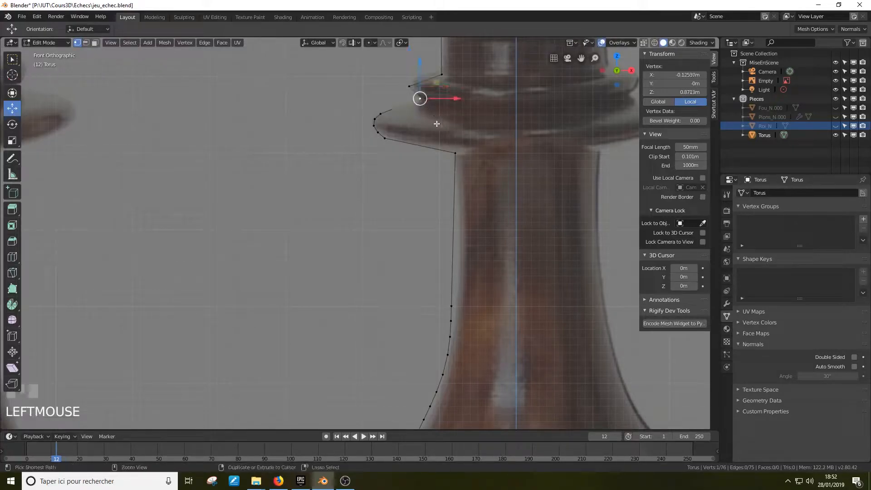
{"action": "key", "text": "ctrl+b"}
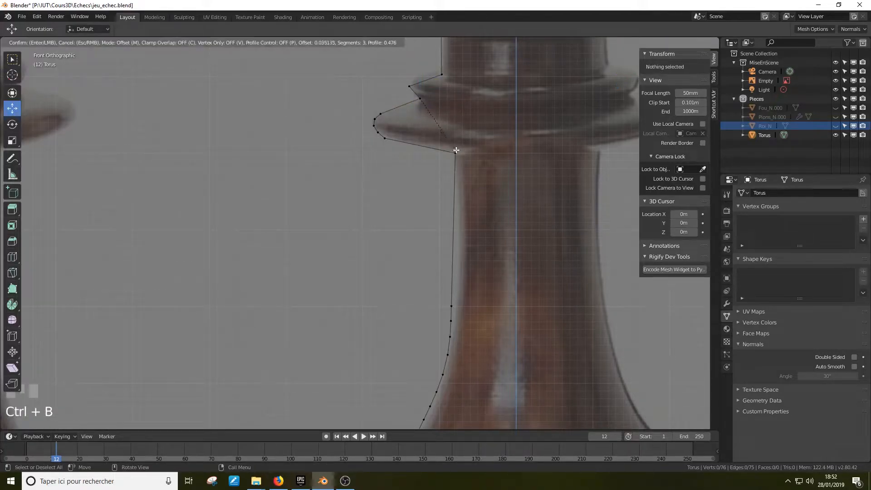
{"action": "key", "text": "v"}
{"action": "scroll", "coordinate": [446, 133], "scroll_direction": "up", "scroll_amount": 1}
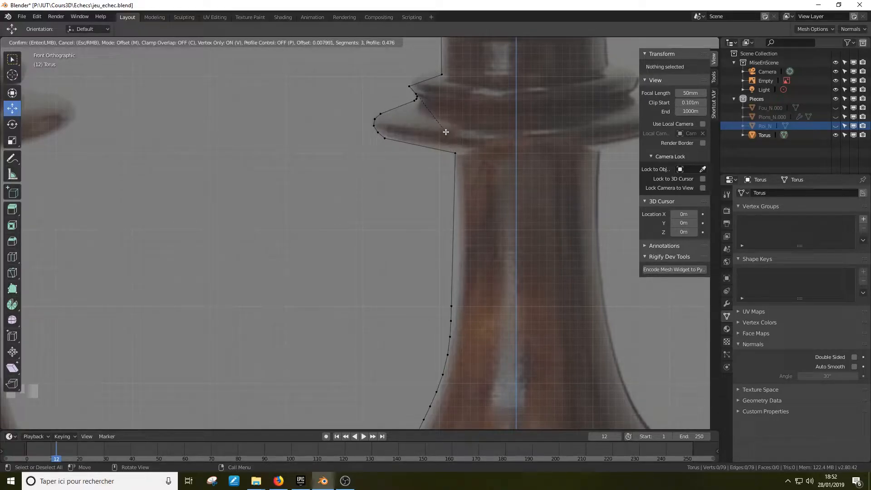
{"action": "left_click", "coordinate": [418, 94]}
{"action": "left_click", "coordinate": [409, 86]}
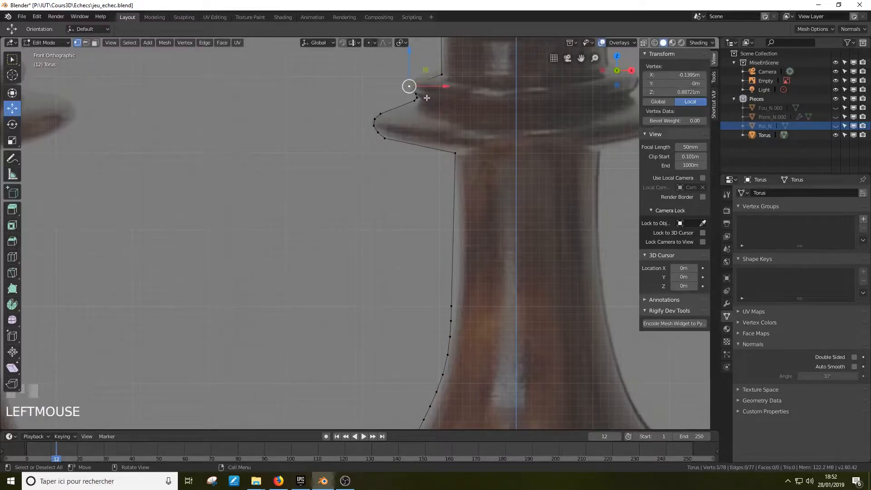
{"action": "key", "text": "ctrl+b"}
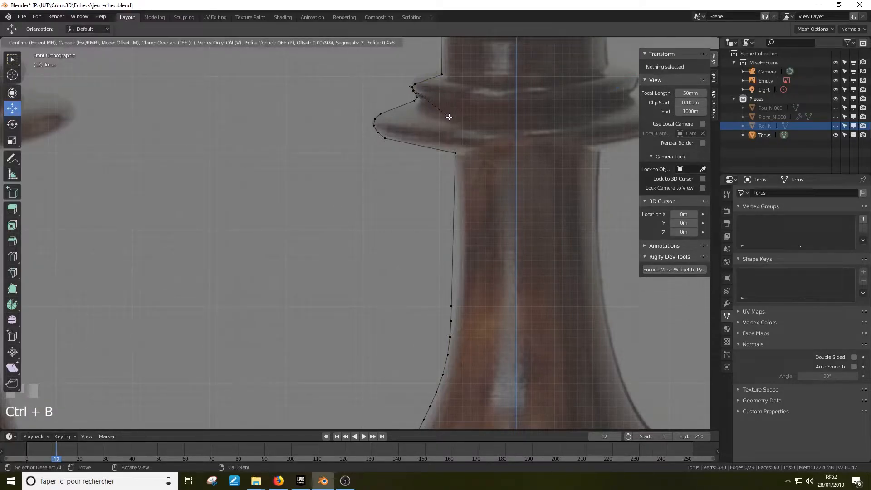
{"action": "left_click", "coordinate": [450, 73]}
Nudge the thin upper ring's outer vertex down to the reference and round it with a 2-segment vertex-only bevel
{"action": "left_click", "coordinate": [442, 74]}
{"action": "middle_click_drag", "start_coordinate": [443, 74], "coordinate": [431, 216], "text": "shift"}
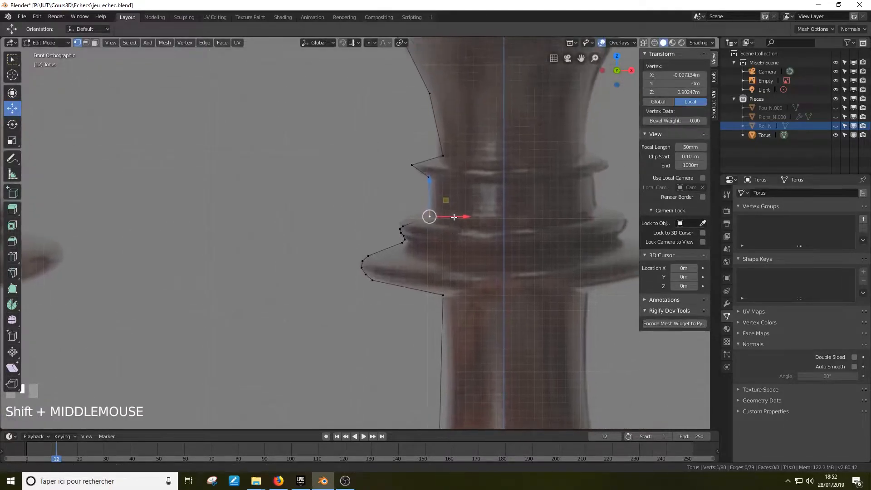
{"action": "left_click", "coordinate": [411, 164]}
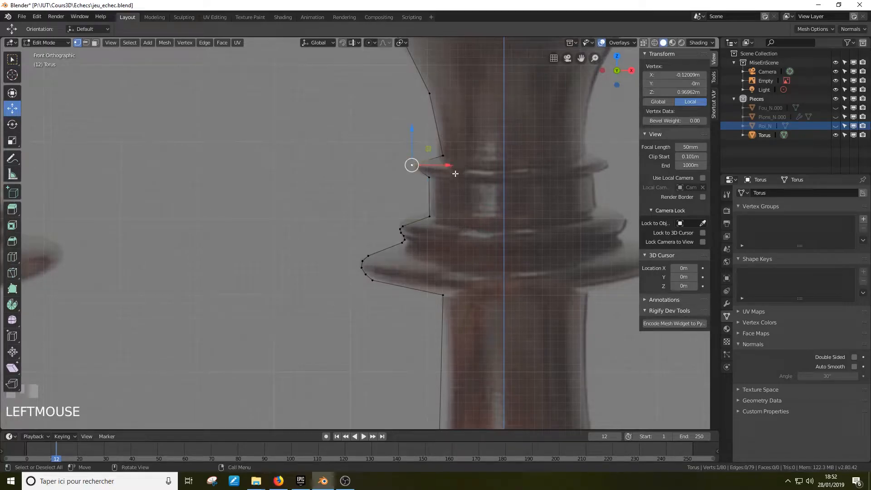
{"action": "key", "text": "ctrl+b"}
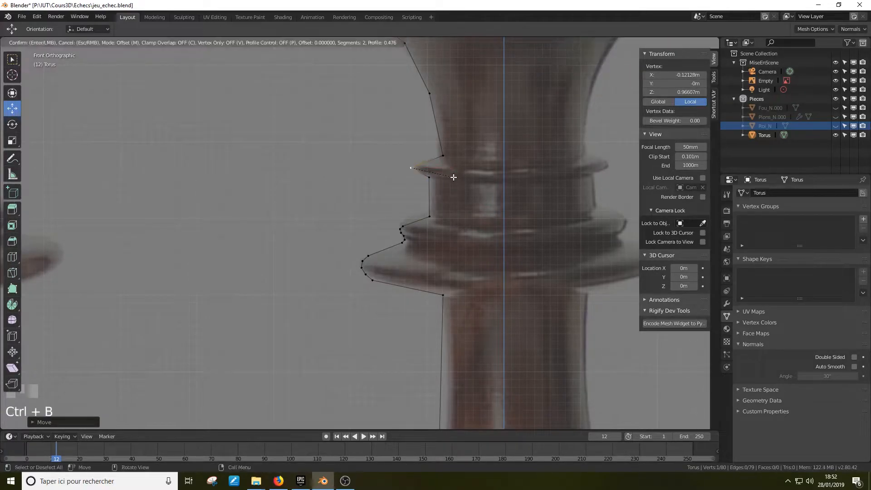
{"action": "left_click", "coordinate": [442, 188]}
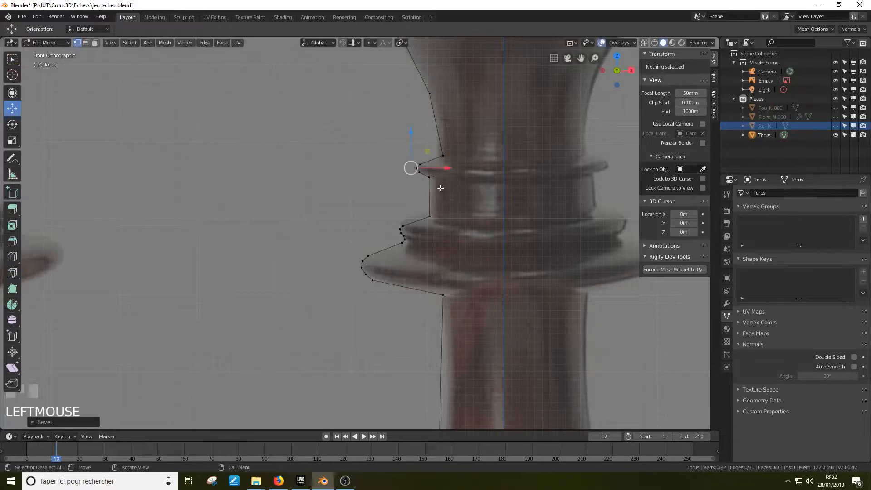
Bevel the two vertices of the short neck below the thin upper ring together with 1 segment, vertex only
{"action": "left_click", "coordinate": [429, 178]}
{"action": "left_click", "coordinate": [430, 217], "text": "shift"}
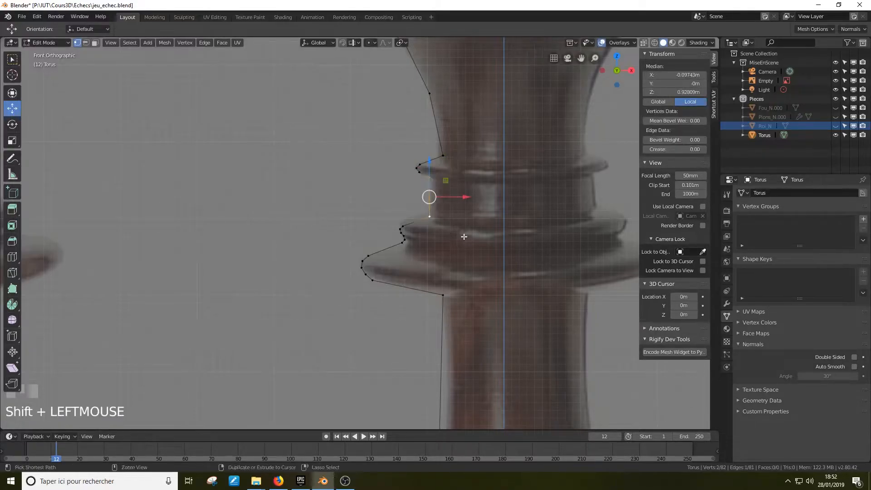
{"action": "key", "text": "ctrl+b"}
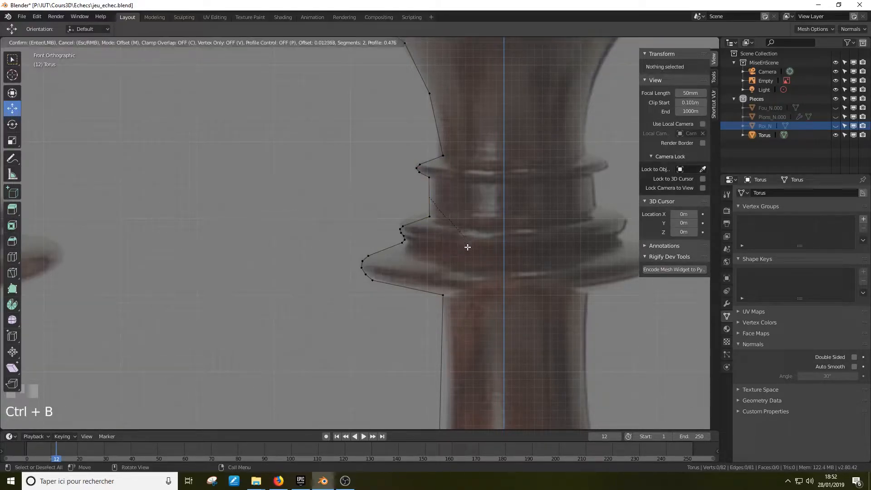
{"action": "key", "text": "v"}
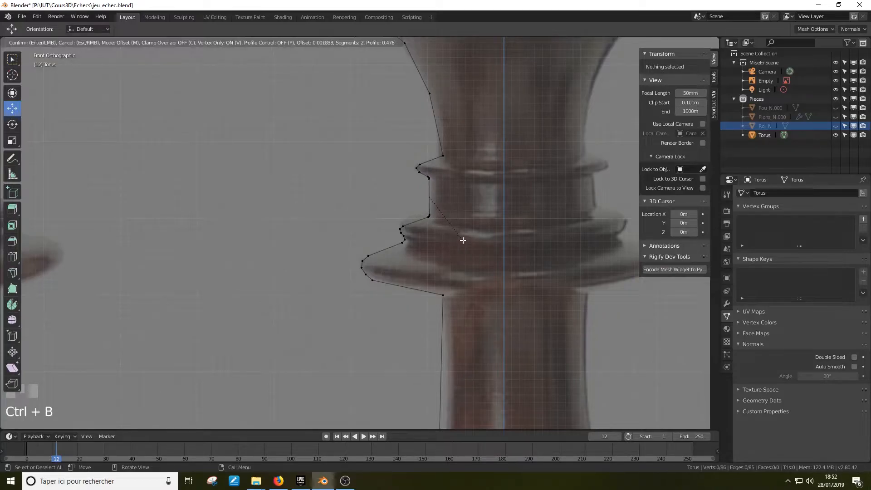
{"action": "scroll", "coordinate": [463, 242], "scroll_direction": "up", "scroll_amount": 1}
{"action": "left_click", "coordinate": [463, 241]}
Move the vertex just above the thin upper ring outward to the reference and bevel it with 1 segment, vertex only
{"action": "left_click", "coordinate": [448, 153]}
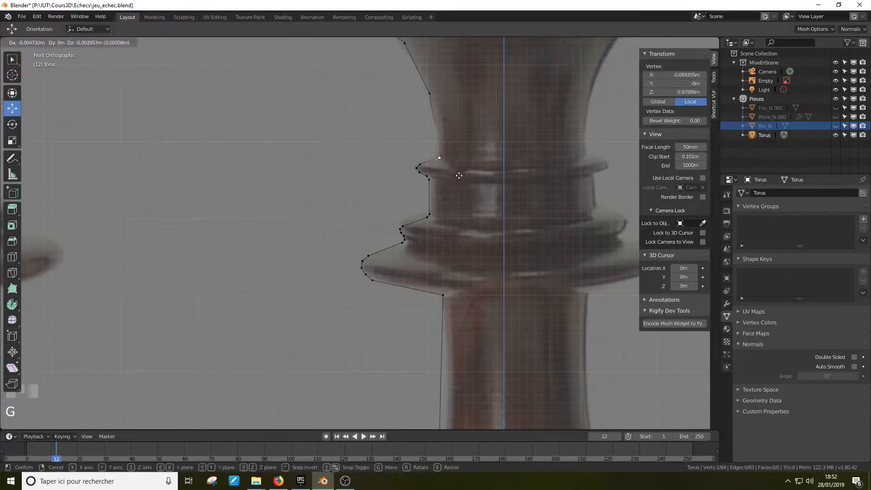
{"action": "key", "text": "ctrl+b"}
{"action": "key", "text": "v"}
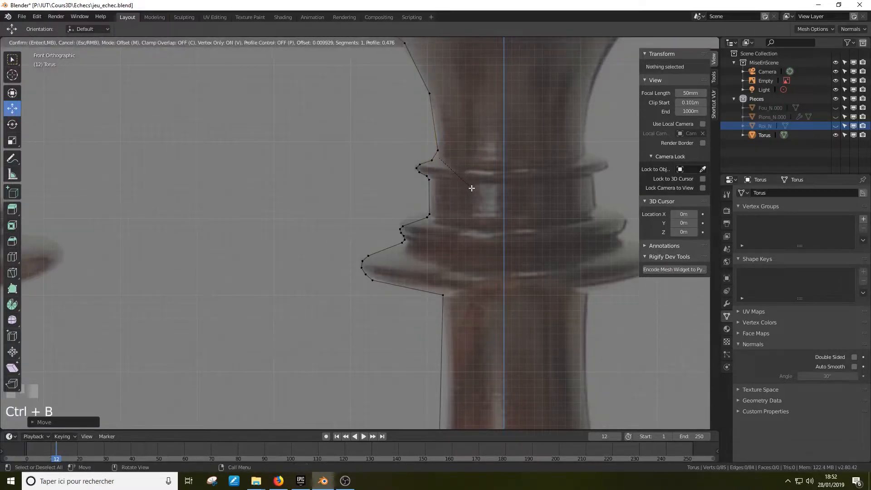
{"action": "left_click", "coordinate": [440, 156]}
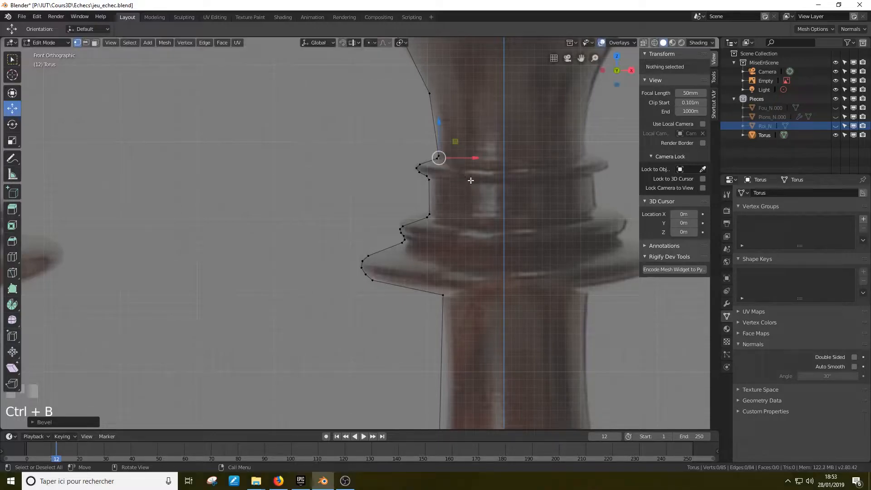
Round the middle vertex of the flare below the crown with a 3-segment vertex-only bevel, offset about 0.046, and adjust its profile
{"action": "middle_click_drag", "start_coordinate": [439, 156], "coordinate": [449, 222], "text": "shift"}
{"action": "left_click", "coordinate": [449, 161]}
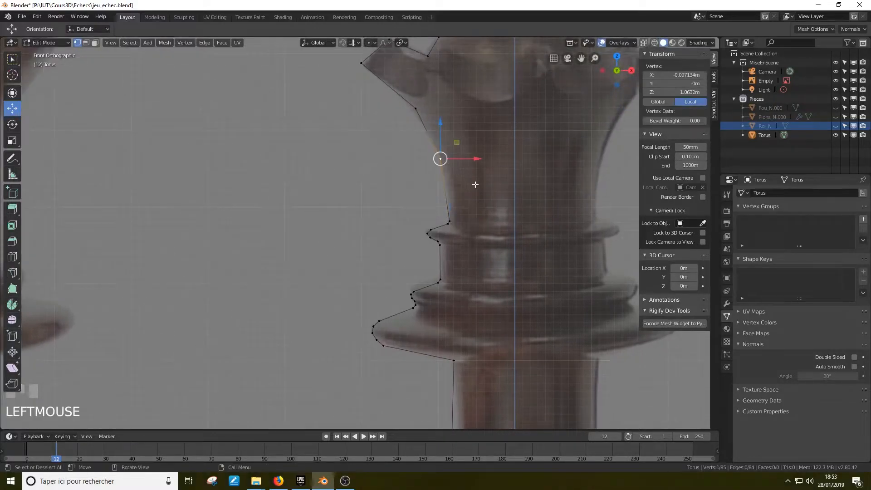
{"action": "key", "text": "ctrl+b"}
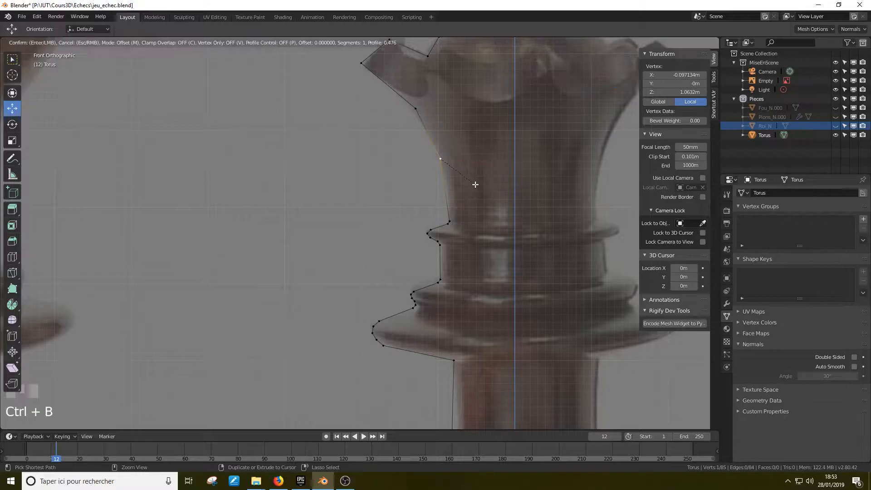
{"action": "key", "text": "v"}
{"action": "scroll", "coordinate": [476, 186], "scroll_direction": "up", "scroll_amount": 2}
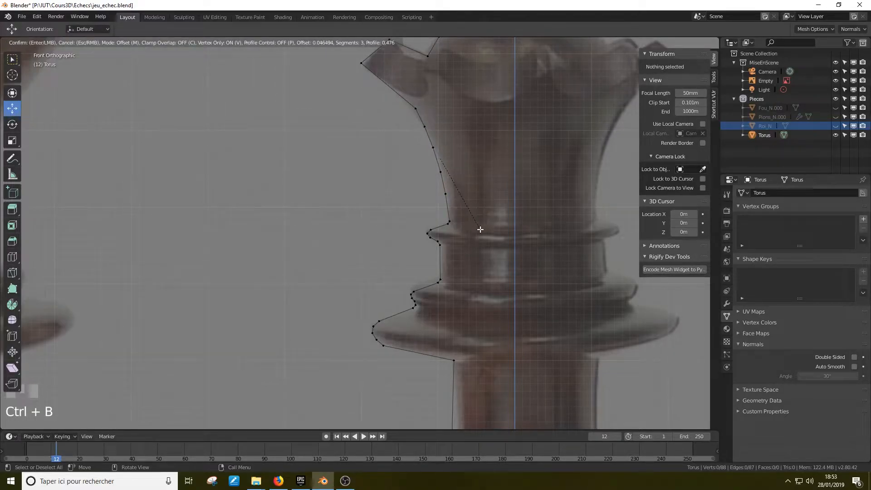
{"action": "key", "text": "p"}
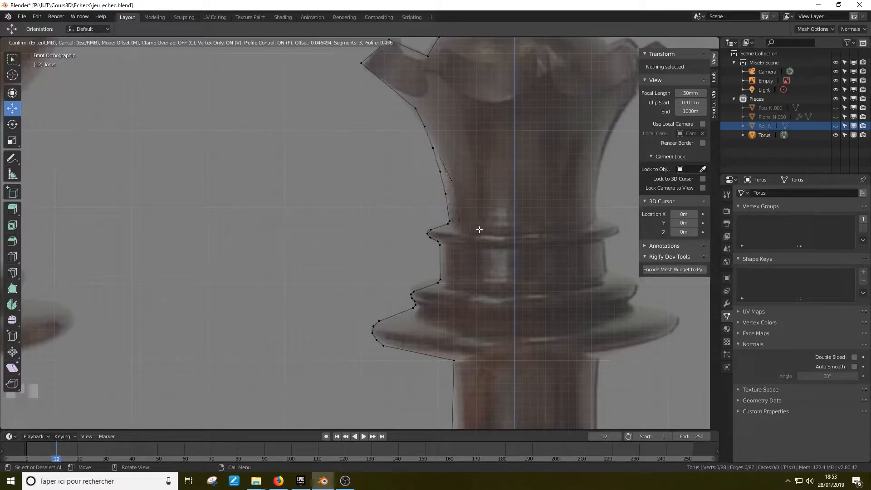
{"action": "left_click", "coordinate": [504, 231]}
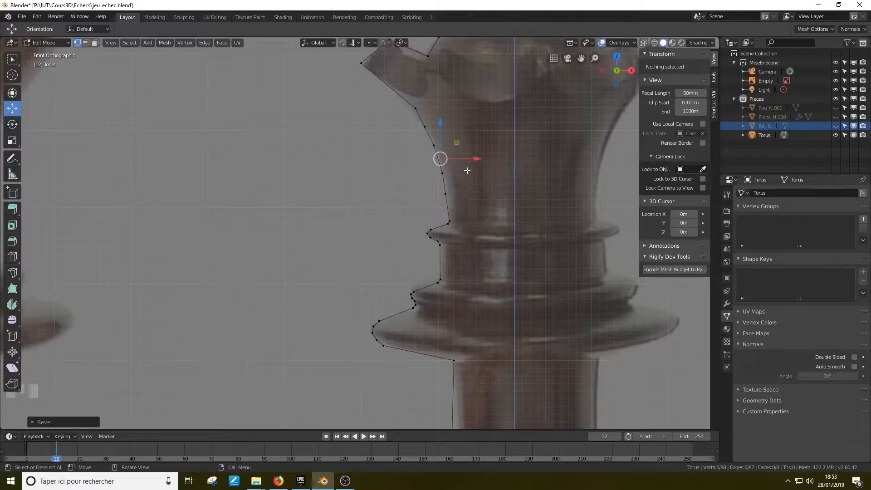
Move the flare vertex just below the crown's outer tip slightly outward and down to match the reference silhouette
{"action": "left_click", "coordinate": [417, 109]}
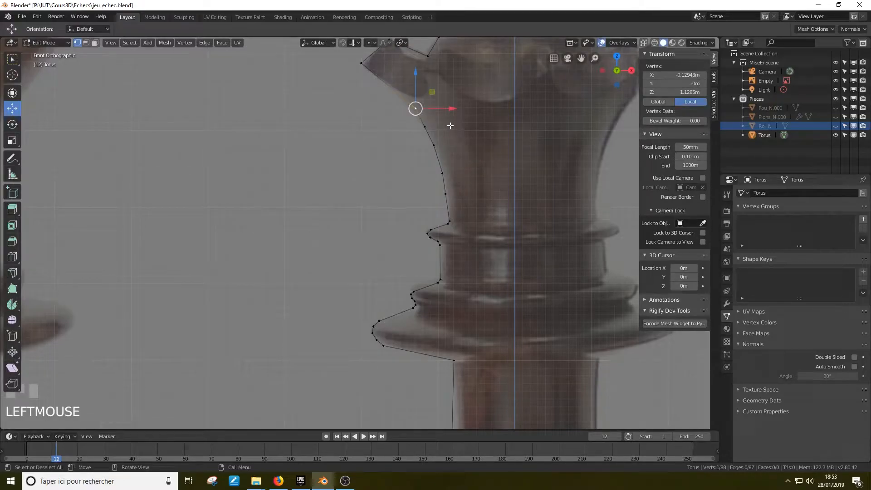
{"action": "key", "text": "g"}
{"action": "left_click", "coordinate": [445, 129]}
Subdivide the edge between the crown's upper rim vertex and the inner notch, and lower the new midpoint to follow the reference
{"action": "middle_click_drag", "start_coordinate": [445, 112], "coordinate": [449, 165], "text": "shift"}
{"action": "left_click", "coordinate": [445, 158]}
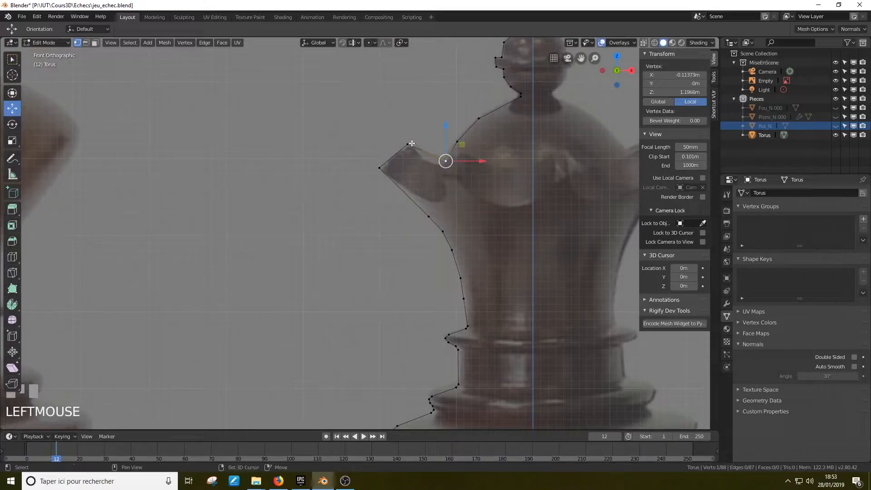
{"action": "left_click", "coordinate": [411, 144], "text": "shift"}
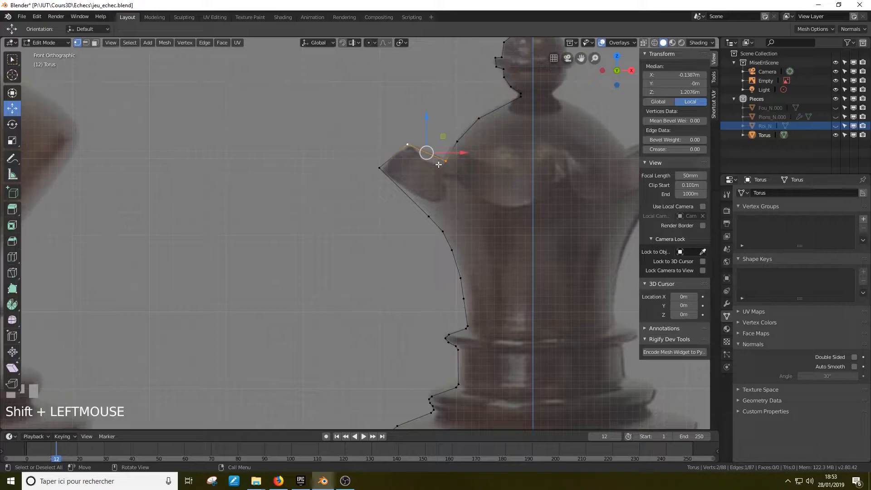
{"action": "key", "text": "q"}
{"action": "left_click", "coordinate": [438, 165]}
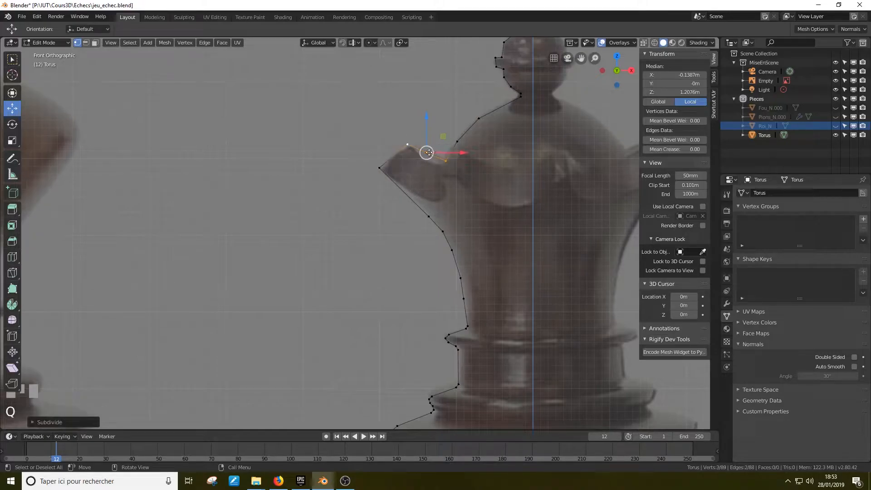
{"action": "left_click", "coordinate": [429, 153]}
{"action": "left_click", "coordinate": [427, 153]}
{"action": "left_click_drag", "start_coordinate": [427, 153], "coordinate": [465, 140]}
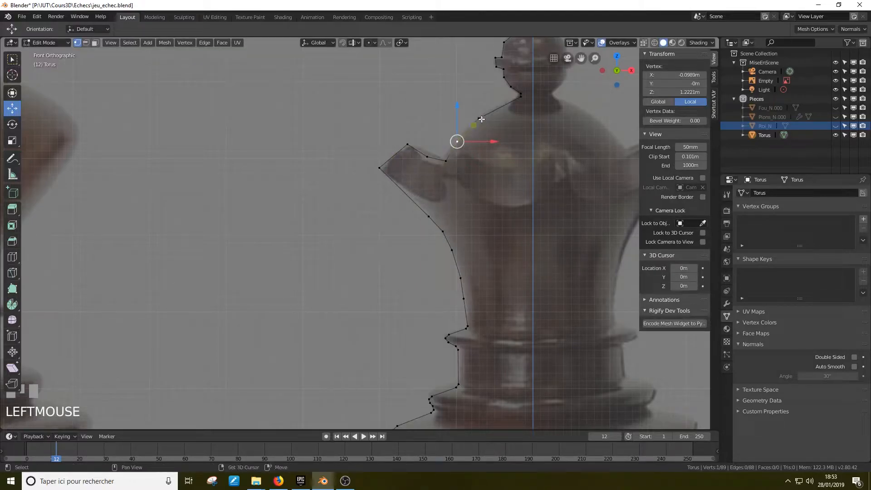
Bevel the two dome vertices above the crown together with 1 segment, vertex only, offset about 0.008
{"action": "left_click", "coordinate": [480, 119], "text": "shift"}
{"action": "key", "text": "ctrl+b"}
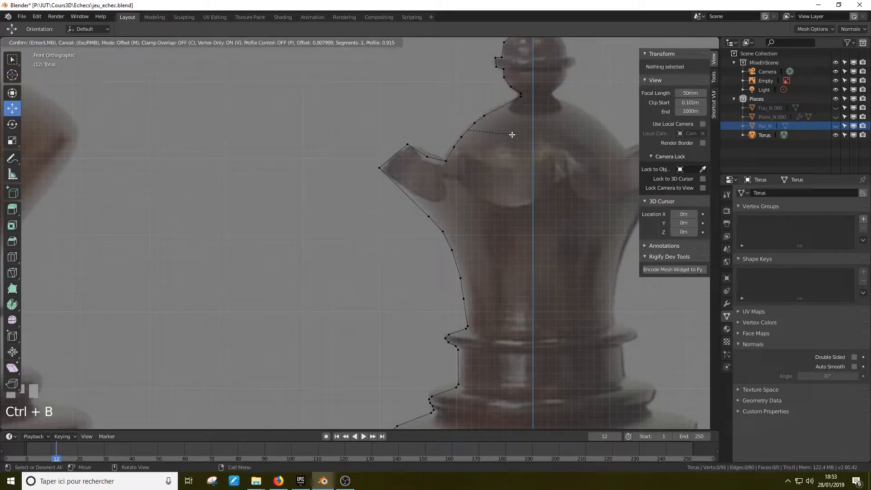
{"action": "left_click", "coordinate": [515, 135]}
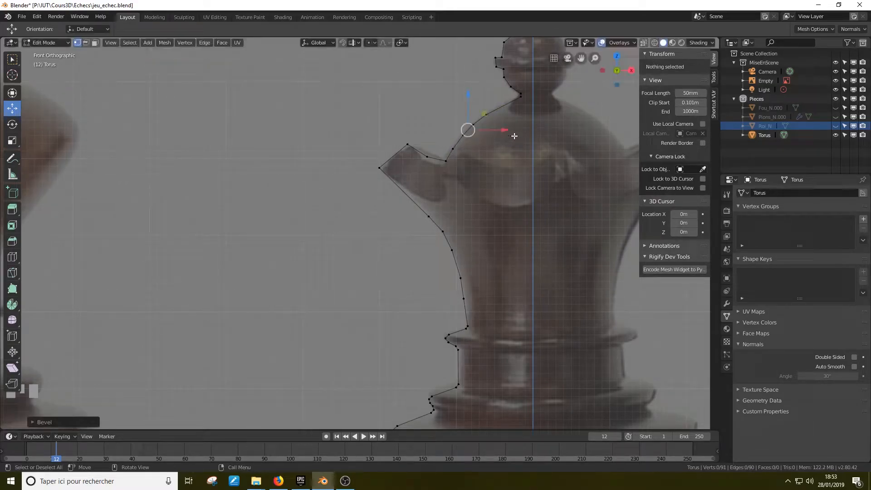
Bevel the two outer vertices of the small ring around the finial ball with 1 segment, vertex only, offset about 0.002
{"action": "middle_click_drag", "start_coordinate": [527, 112], "coordinate": [512, 190], "text": "shift"}
{"action": "scroll", "coordinate": [513, 182], "scroll_direction": "up", "scroll_amount": 4}
{"action": "middle_click_drag", "start_coordinate": [526, 130], "coordinate": [380, 215], "text": "shift"}
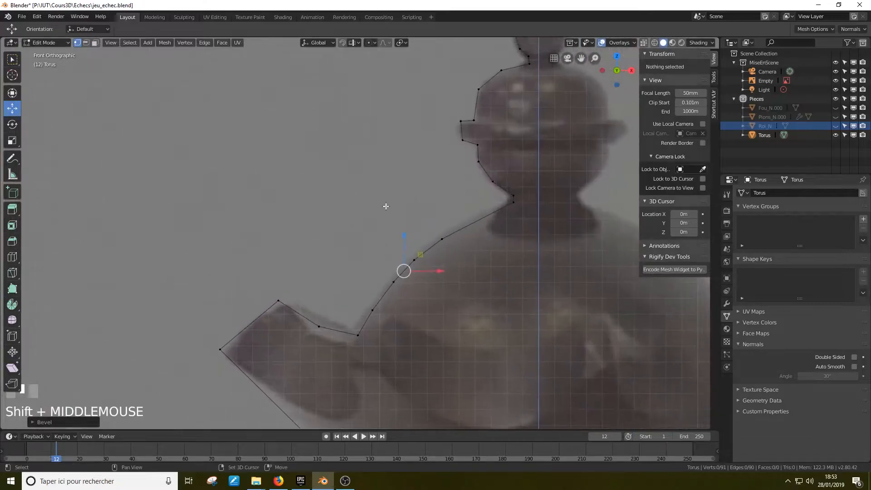
{"action": "left_click", "coordinate": [458, 122]}
{"action": "left_click", "coordinate": [468, 143], "text": "shift"}
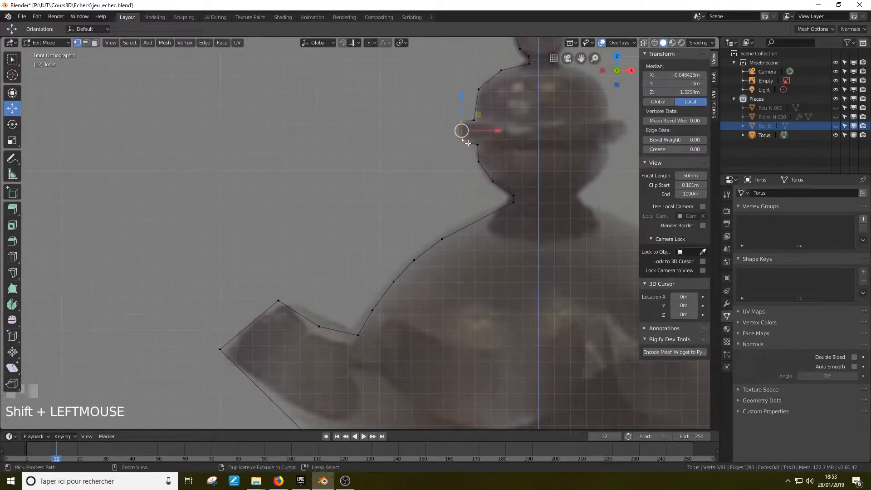
{"action": "key", "text": "ctrl+b"}
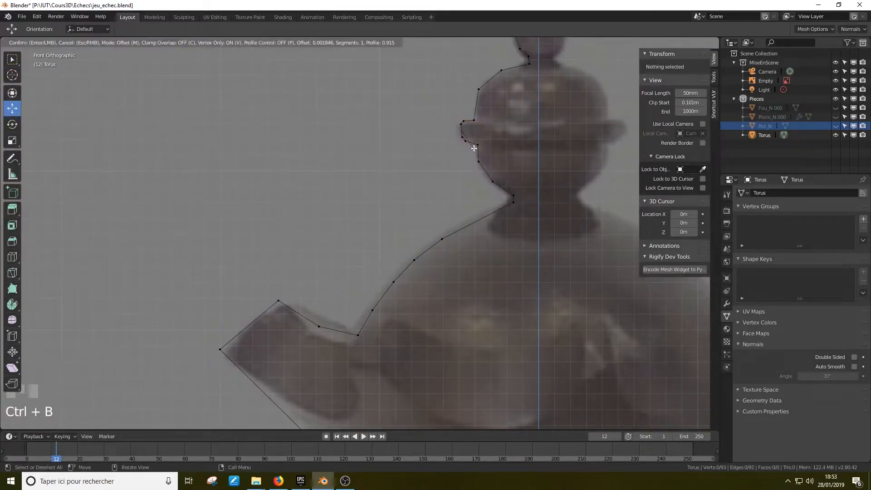
{"action": "left_click", "coordinate": [474, 148]}
Round the two upper vertices of the finial ball with a 1-segment, vertex-only bevel
{"action": "scroll", "coordinate": [474, 136], "scroll_direction": "down", "scroll_amount": 1}
{"action": "left_click", "coordinate": [477, 99]}
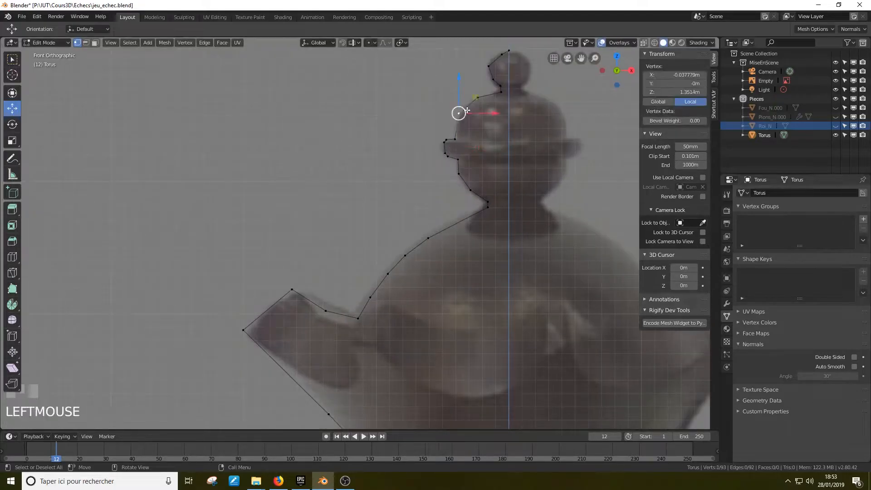
{"action": "left_click", "coordinate": [480, 101], "text": "shift"}
{"action": "left_click", "coordinate": [17, 61]}
{"action": "left_click", "coordinate": [478, 98], "text": "shift"}
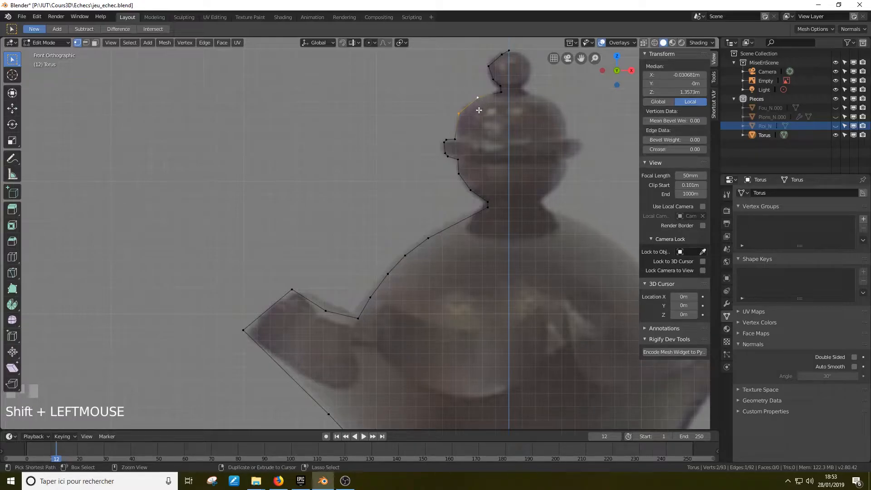
{"action": "key", "text": "ctrl+b"}
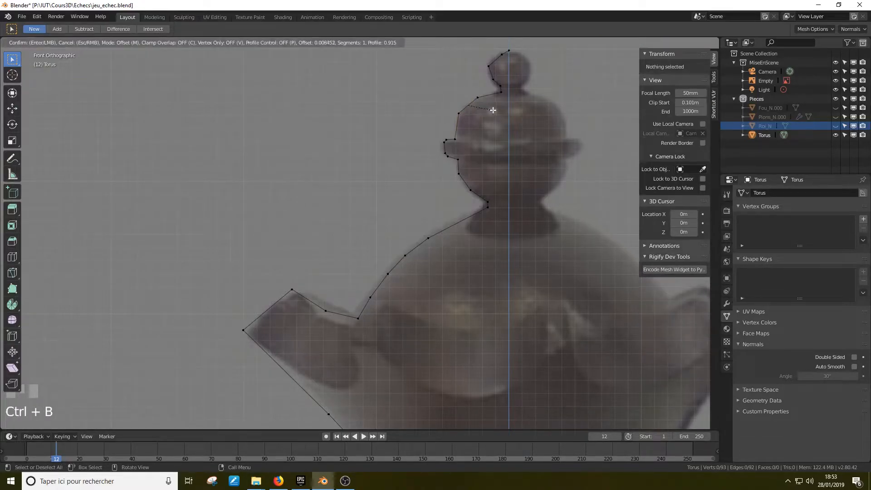
{"action": "key", "text": "v"}
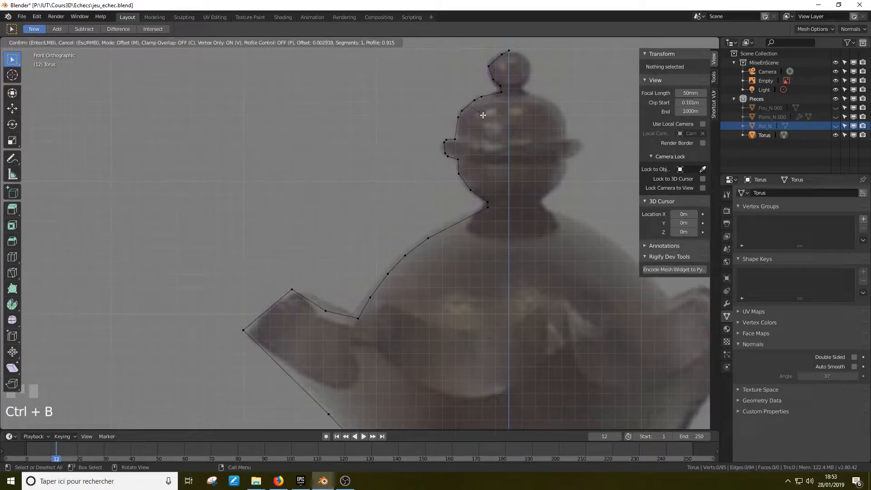
{"action": "key", "text": "Escape"}
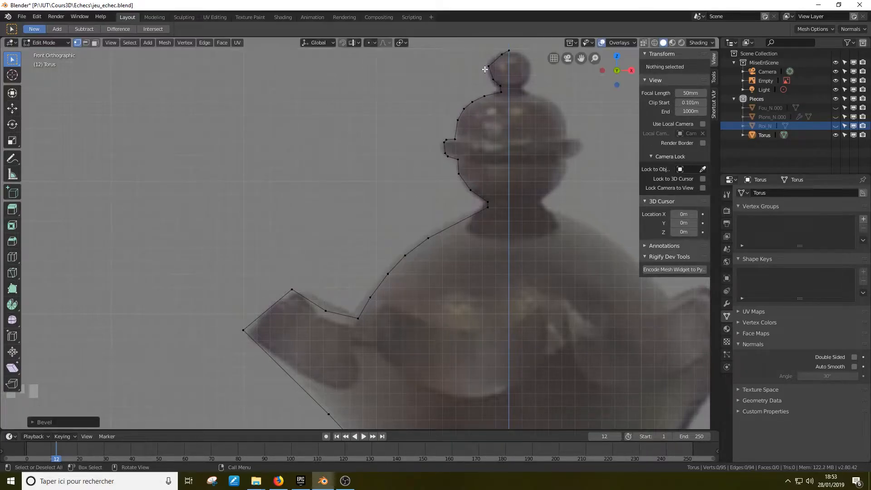
Bevel the outermost vertex of the small top knob with 1 segment, vertex only
{"action": "left_click", "coordinate": [489, 66]}
{"action": "key", "text": "ctrl+b"}
{"action": "key", "text": "v"}
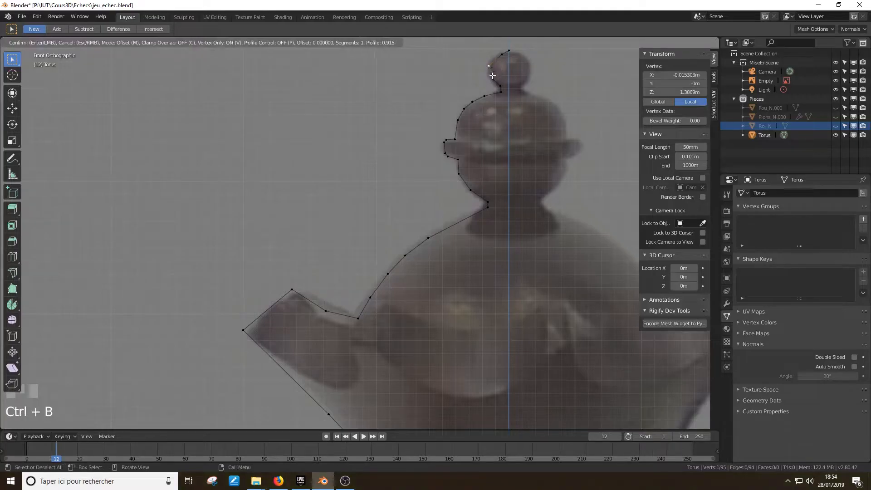
{"action": "left_click", "coordinate": [485, 83]}
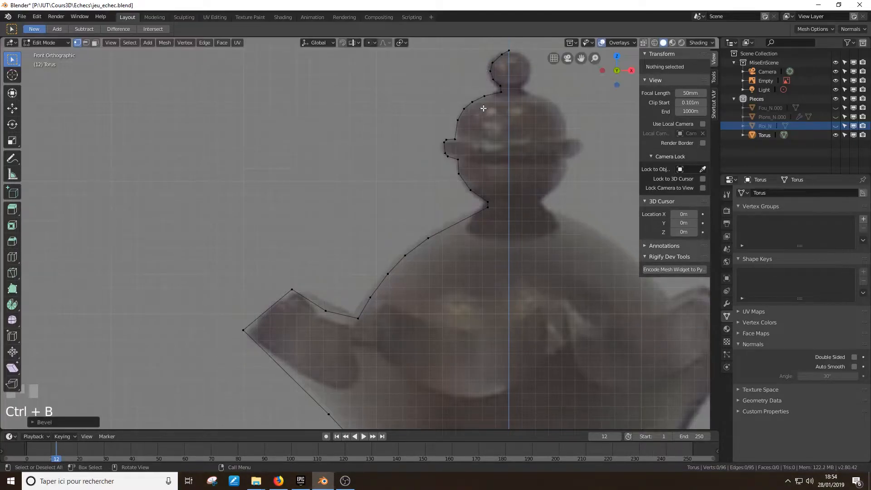
Return to Object Mode and add a Screw modifier to revolve the queen's profile
{"action": "key", "text": "Tab"}
{"action": "scroll", "coordinate": [465, 159], "scroll_direction": "down", "scroll_amount": 5}
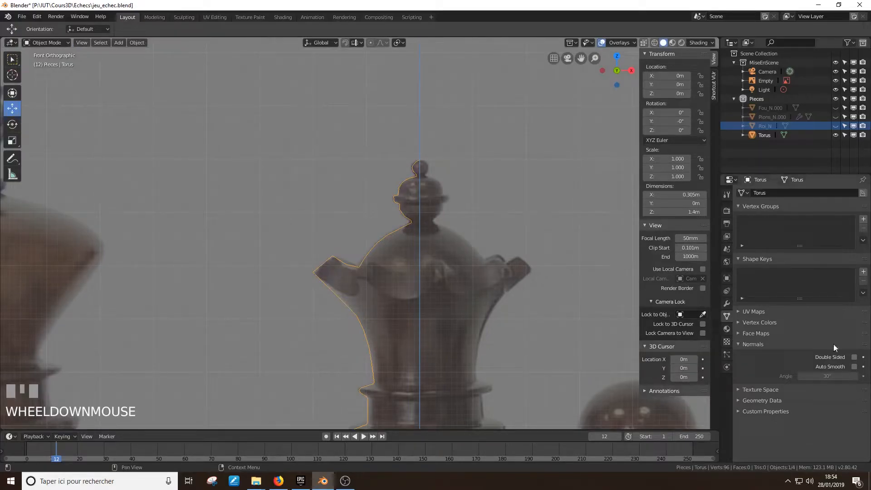
{"action": "left_click", "coordinate": [728, 305]}
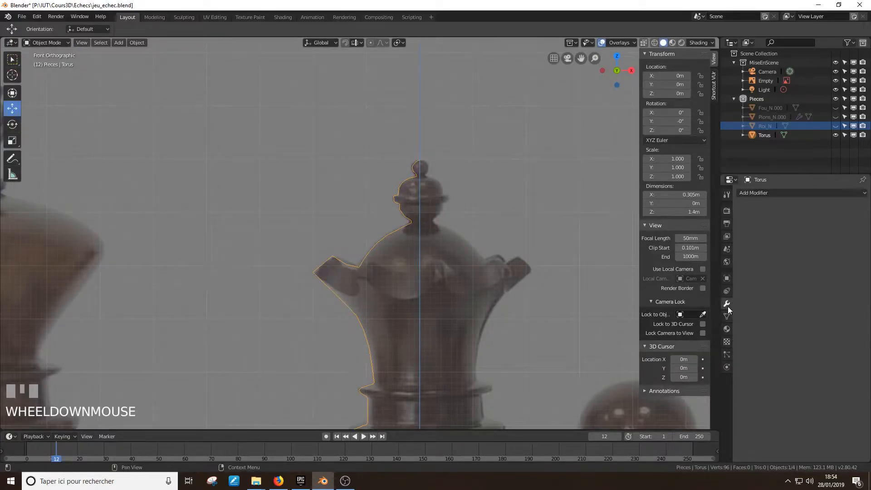
{"action": "left_click", "coordinate": [774, 194]}
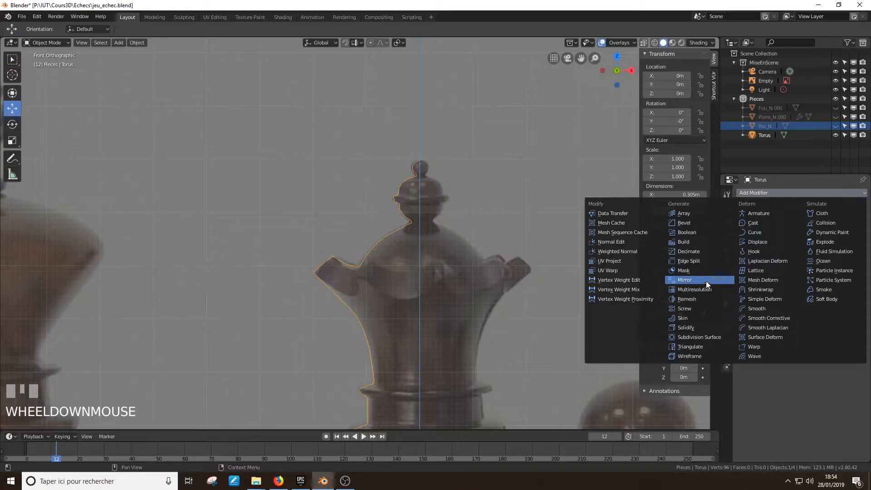
{"action": "left_click", "coordinate": [685, 308]}
Enable Calc Order in the Screw modifier to correct the shading of the revolved queen
{"action": "scroll", "coordinate": [399, 312], "scroll_direction": "down", "scroll_amount": 1}
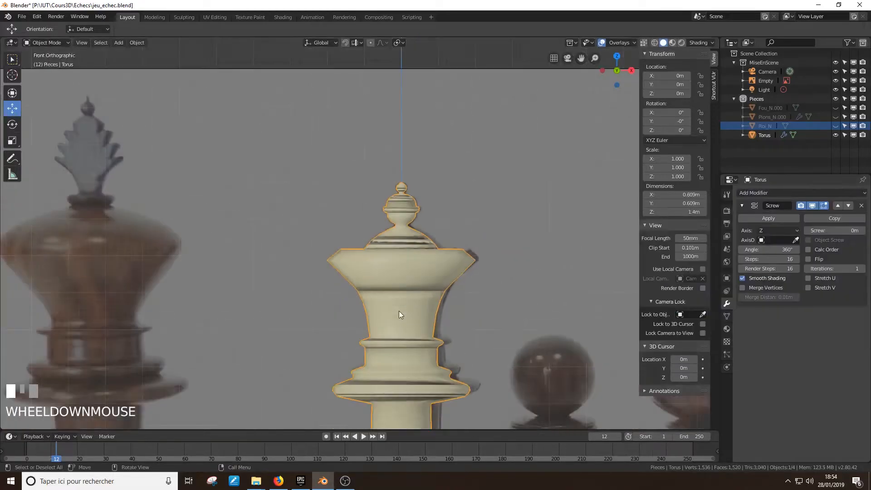
{"action": "scroll", "coordinate": [399, 311], "scroll_direction": "down", "scroll_amount": 2}
{"action": "middle_click_drag", "start_coordinate": [407, 310], "coordinate": [414, 278]}
{"action": "scroll", "coordinate": [429, 260], "scroll_direction": "up", "scroll_amount": 2}
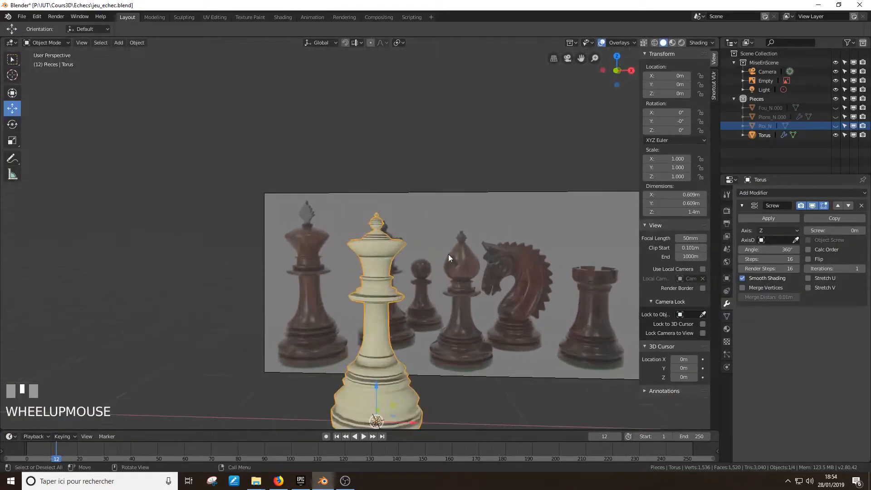
{"action": "left_click", "coordinate": [808, 249]}
{"action": "middle_click_drag", "start_coordinate": [449, 270], "coordinate": [402, 284]}
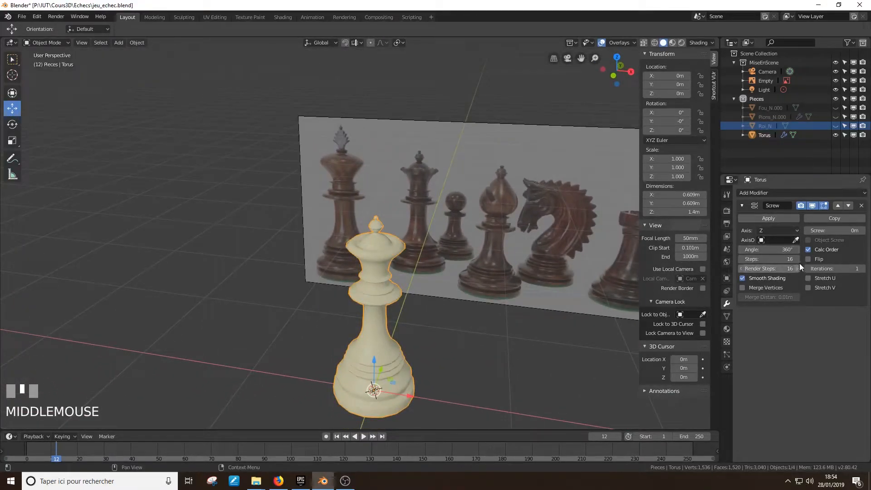
Set the Screw modifier's steps to 18 and apply the modifier
{"action": "scroll", "coordinate": [363, 225], "scroll_direction": "up", "scroll_amount": 3}
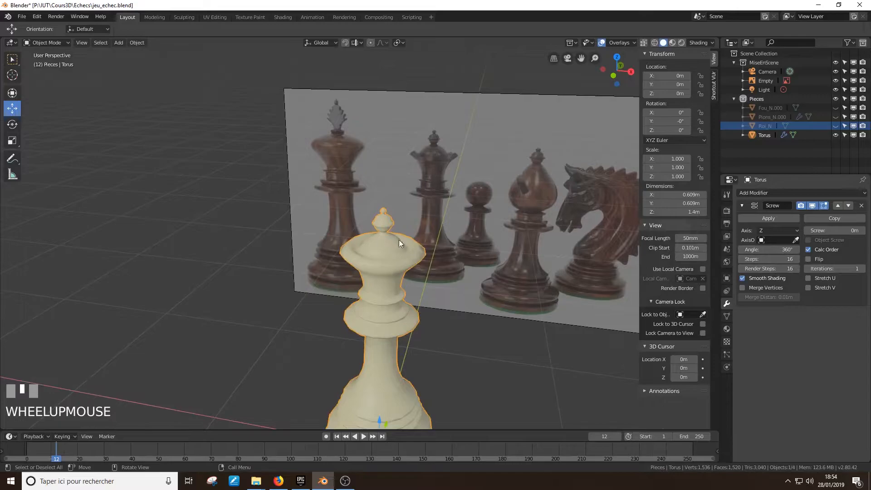
{"action": "scroll", "coordinate": [394, 247], "scroll_direction": "up", "scroll_amount": 1}
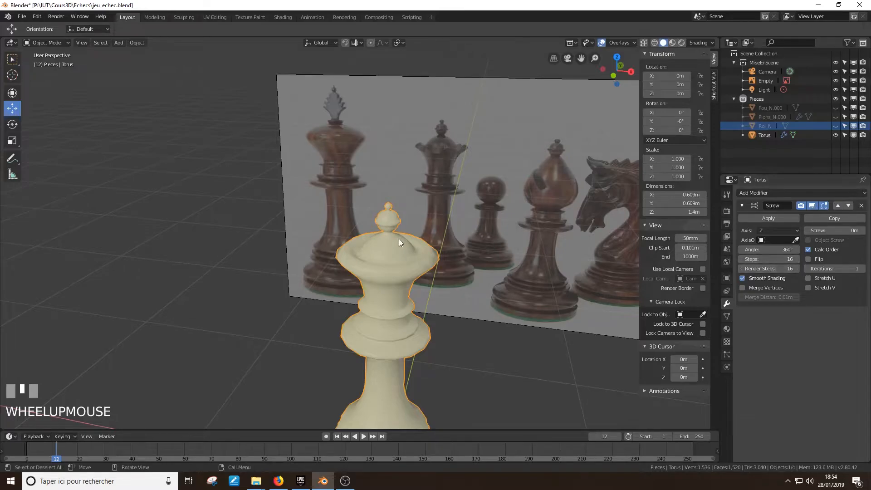
{"action": "left_click", "coordinate": [797, 260]}
{"action": "left_click", "coordinate": [796, 260]}
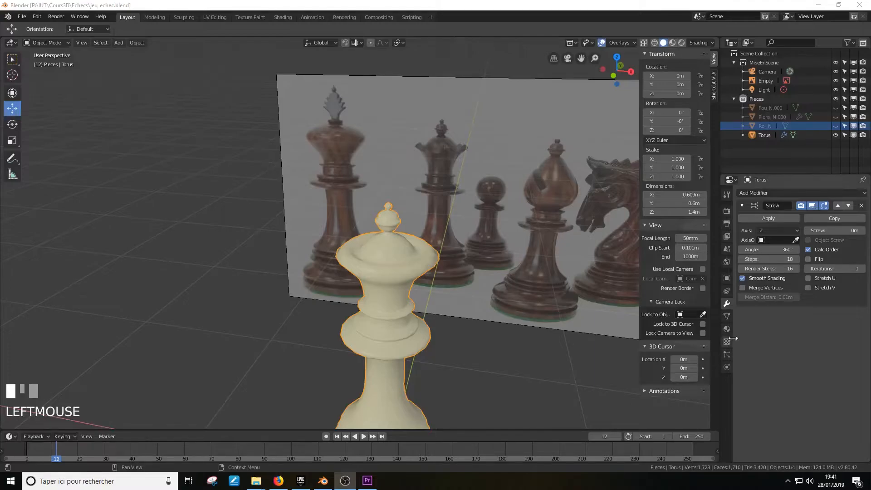
{"action": "left_click", "coordinate": [787, 218]}
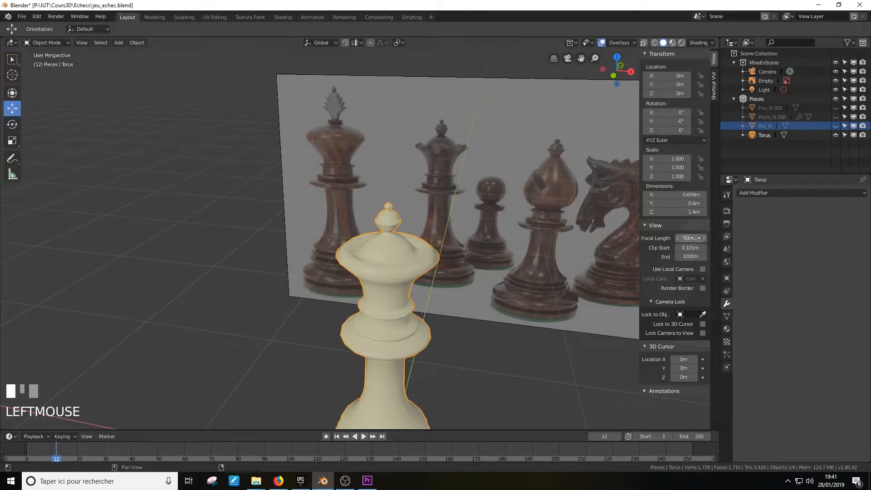
Enter Edit Mode on the queen mesh and switch to edge selection
{"action": "left_click", "coordinate": [40, 39]}
{"action": "left_click", "coordinate": [42, 57]}
{"action": "middle_click_drag", "start_coordinate": [339, 256], "coordinate": [392, 308]}
{"action": "scroll", "coordinate": [382, 278], "scroll_direction": "up", "scroll_amount": 3}
{"action": "scroll", "coordinate": [392, 308], "scroll_direction": "up", "scroll_amount": 2}
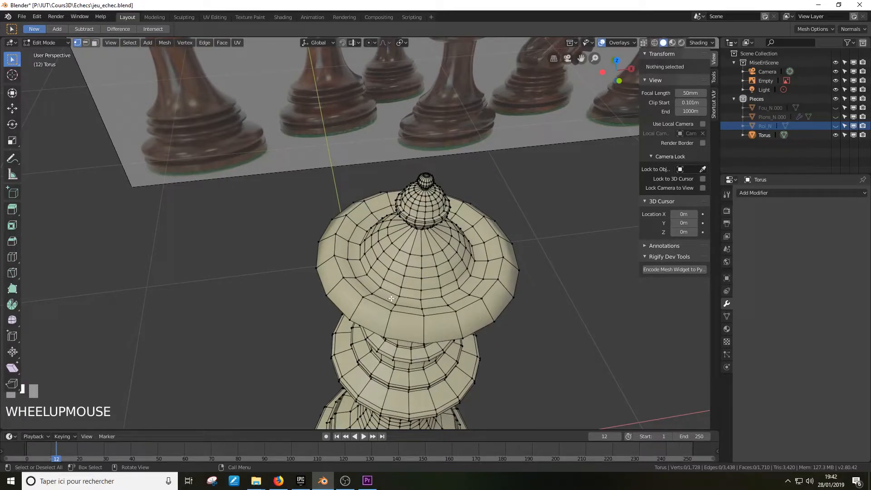
{"action": "middle_click_drag", "start_coordinate": [409, 211], "coordinate": [424, 212]}
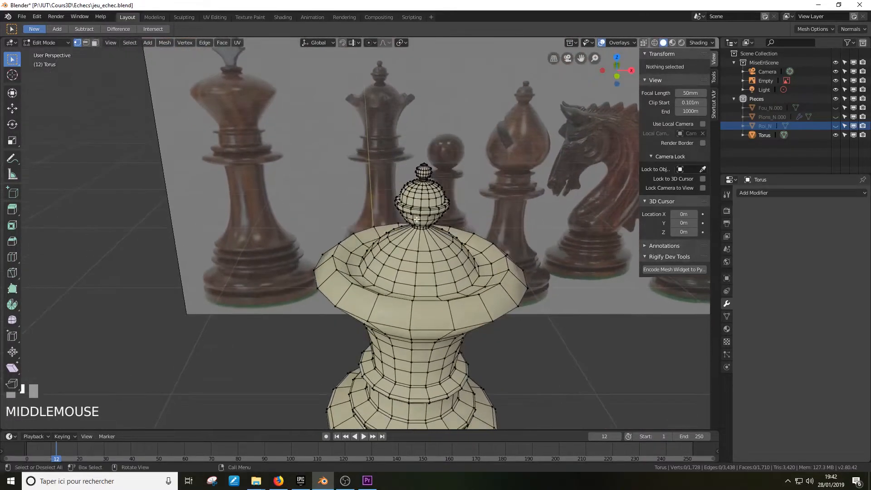
{"action": "left_click", "coordinate": [86, 43]}
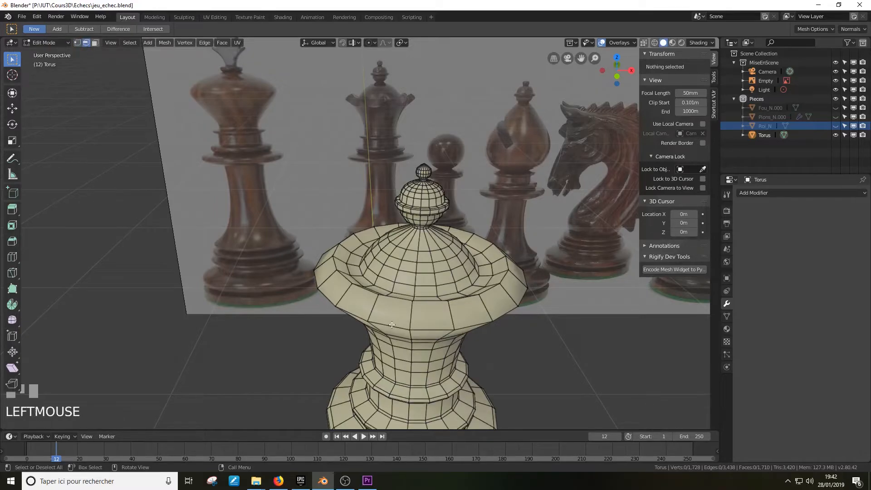
Select every second upright edge around the outer band of the crown's rim, nine edges in all
{"action": "left_click", "coordinate": [376, 312]}
{"action": "middle_click_drag", "start_coordinate": [376, 312], "coordinate": [346, 292]}
{"action": "scroll", "coordinate": [360, 271], "scroll_direction": "down", "scroll_amount": 2}
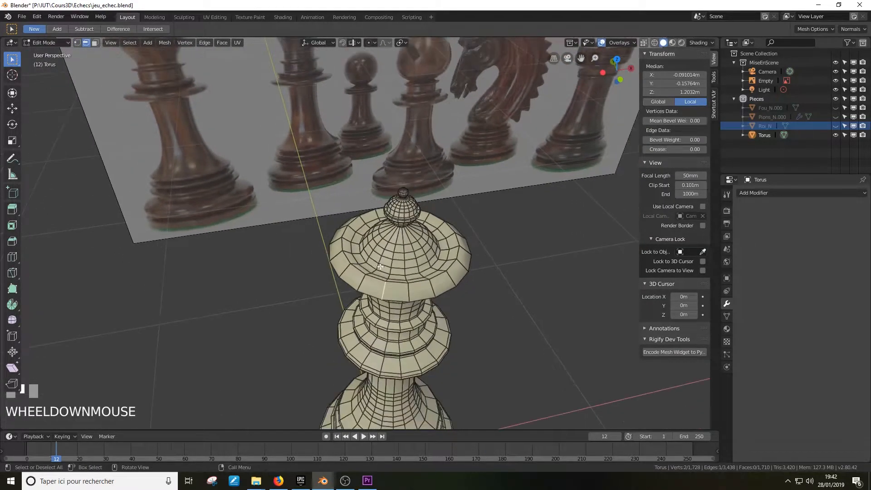
{"action": "middle_click_drag", "start_coordinate": [354, 273], "coordinate": [347, 285]}
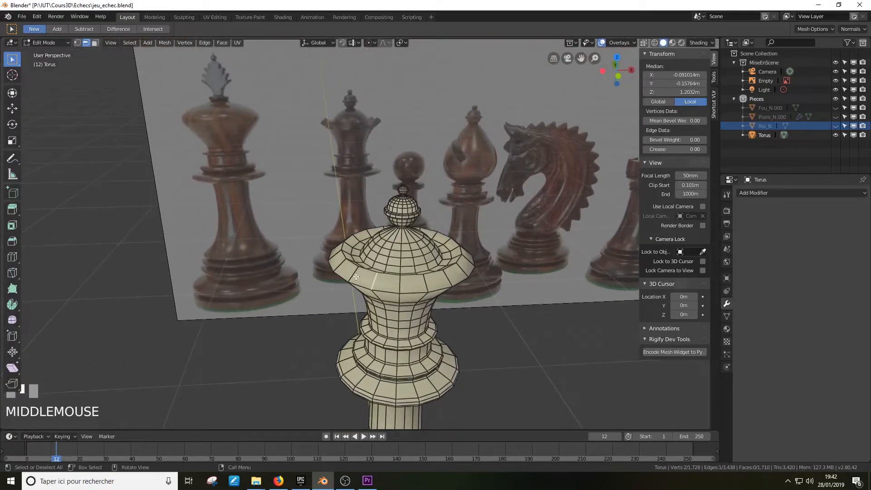
{"action": "mouse_move", "coordinate": [434, 280]}
{"action": "middle_mouse_down"}
{"action": "mouse_move", "coordinate": [427, 275]}
{"action": "mouse_move", "coordinate": [441, 278]}
{"action": "middle_mouse_up"}
{"action": "left_click", "coordinate": [345, 271], "text": "shift"}
{"action": "middle_click_drag", "start_coordinate": [350, 270], "coordinate": [350, 331]}
{"action": "left_click", "coordinate": [322, 261], "text": "shift"}
{"action": "left_click", "coordinate": [267, 277], "text": "shift"}
{"action": "left_click", "coordinate": [301, 324], "text": "shift"}
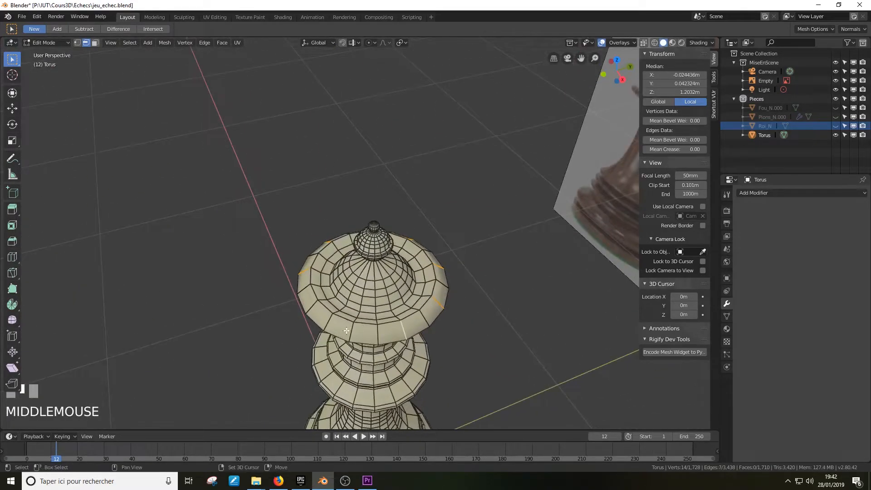
{"action": "left_click", "coordinate": [327, 325], "text": "shift"}
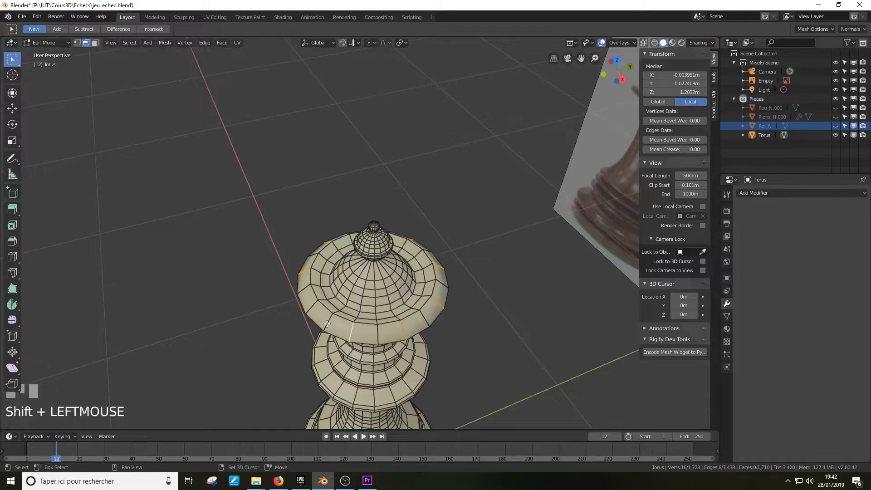
{"action": "left_click", "coordinate": [313, 309], "text": "shift"}
{"action": "middle_click_drag", "start_coordinate": [314, 309], "coordinate": [122, 179]}
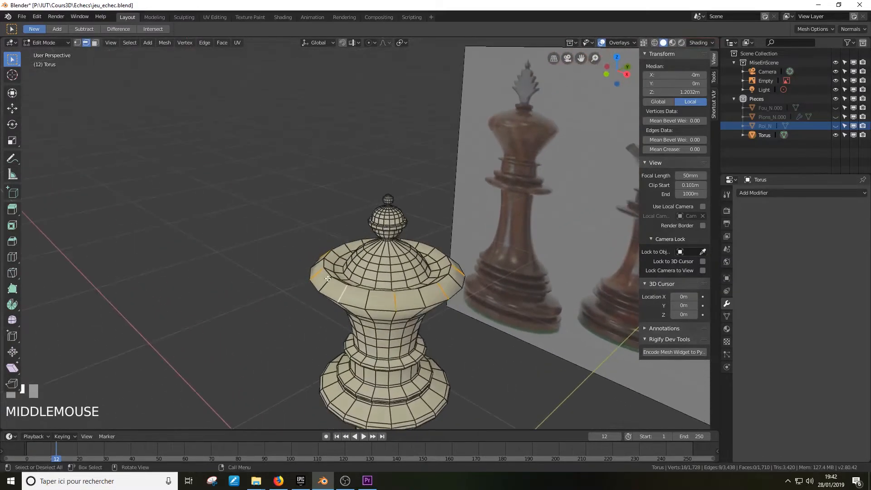
Raise the nine selected rim edges straight up along Z by about 0.042 m to form the crown's points
{"action": "left_click", "coordinate": [13, 108]}
{"action": "left_click_drag", "start_coordinate": [385, 243], "coordinate": [390, 224]}
{"action": "scroll", "coordinate": [391, 225], "scroll_direction": "down", "scroll_amount": 2}
{"action": "middle_click_drag", "start_coordinate": [390, 224], "coordinate": [466, 261]}
{"action": "middle_click_drag", "start_coordinate": [470, 216], "coordinate": [461, 257]}
{"action": "scroll", "coordinate": [451, 234], "scroll_direction": "up", "scroll_amount": 4}
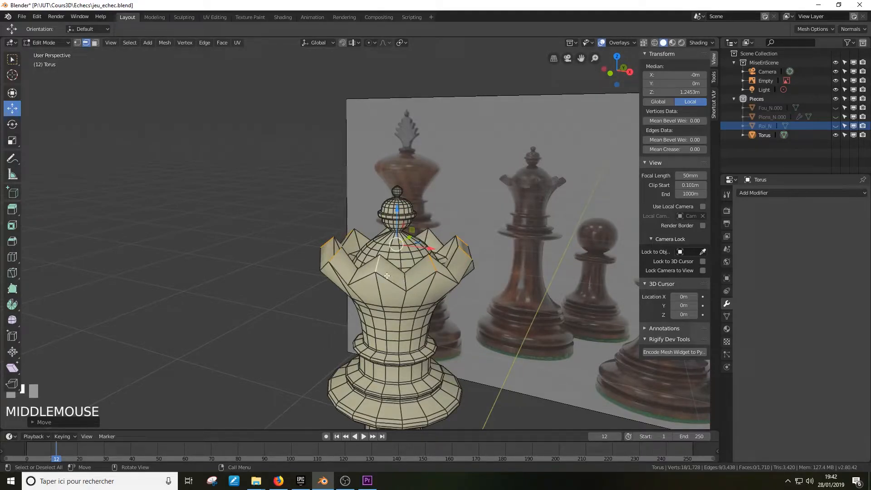
{"action": "middle_click_drag", "start_coordinate": [400, 276], "coordinate": [375, 233]}
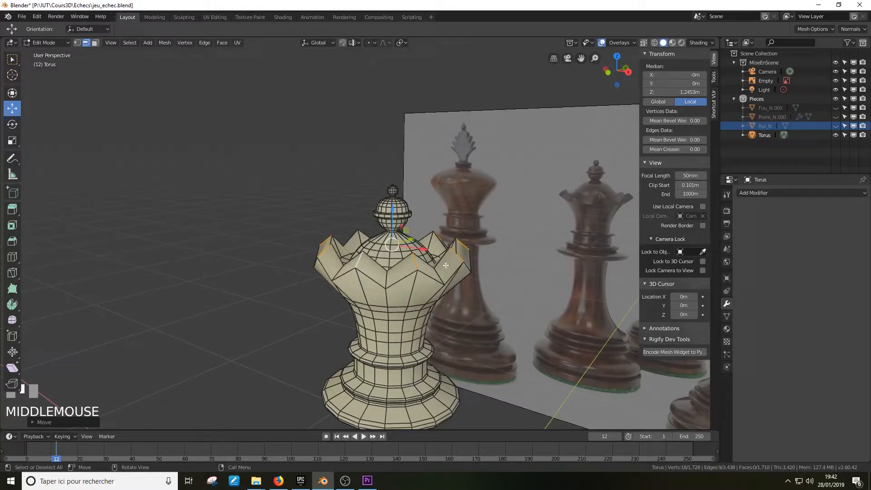
{"action": "middle_click_drag", "start_coordinate": [411, 278], "coordinate": [300, 301]}
Bevel the nine upright rim edges in the valleys between the crown's points, about 0.043 m wide with 4 segments and a profile of about 0.62
{"action": "left_click", "coordinate": [396, 282]}
{"action": "left_click", "coordinate": [400, 317], "text": "shift"}
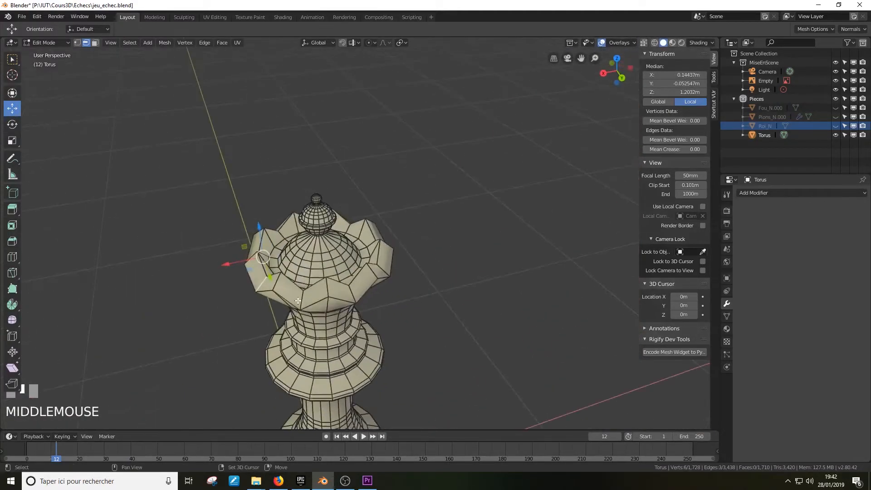
{"action": "left_click", "coordinate": [303, 299], "text": "shift"}
{"action": "left_click", "coordinate": [349, 289], "text": "shift"}
{"action": "middle_click_drag", "start_coordinate": [349, 289], "coordinate": [324, 291]}
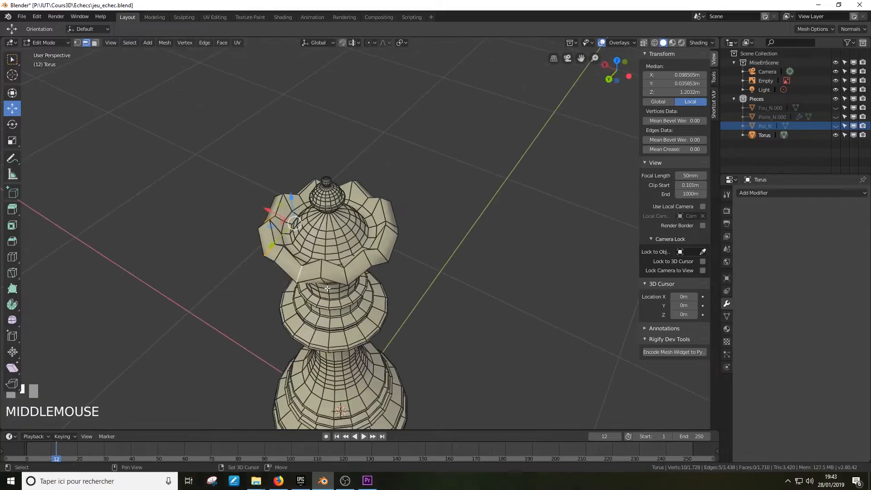
{"action": "left_click", "coordinate": [390, 246], "text": "shift"}
{"action": "middle_click_drag", "start_coordinate": [391, 247], "coordinate": [337, 249]}
{"action": "left_click", "coordinate": [371, 259], "text": "shift"}
{"action": "left_click", "coordinate": [408, 253], "text": "shift"}
{"action": "scroll", "coordinate": [454, 274], "scroll_direction": "up", "scroll_amount": 2}
{"action": "left_click", "coordinate": [438, 278], "text": "shift"}
{"action": "middle_click_drag", "start_coordinate": [438, 278], "coordinate": [425, 293]}
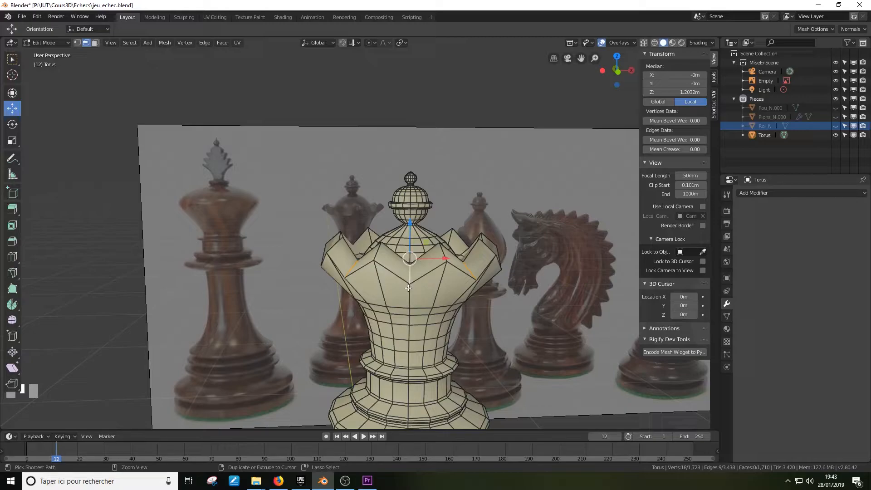
{"action": "key", "text": "ctrl+b"}
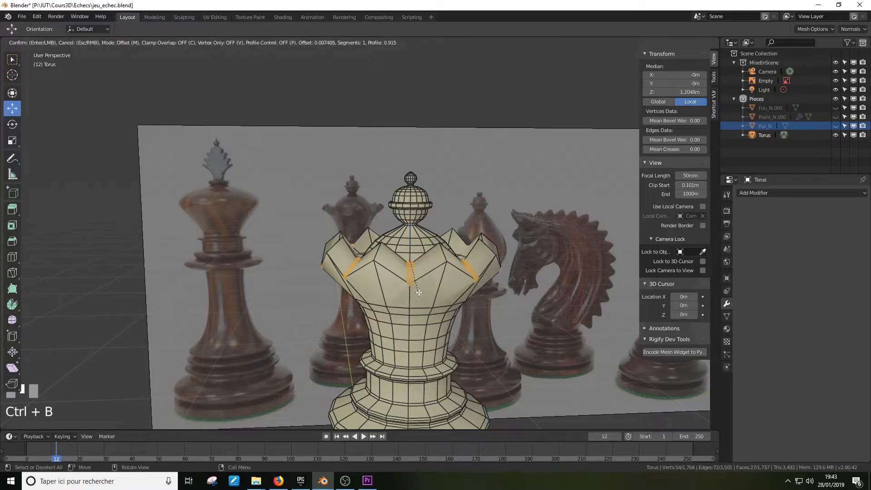
{"action": "scroll", "coordinate": [425, 295], "scroll_direction": "up", "scroll_amount": 1}
{"action": "scroll", "coordinate": [435, 295], "scroll_direction": "up", "scroll_amount": 1}
{"action": "scroll", "coordinate": [436, 295], "scroll_direction": "up", "scroll_amount": 1}
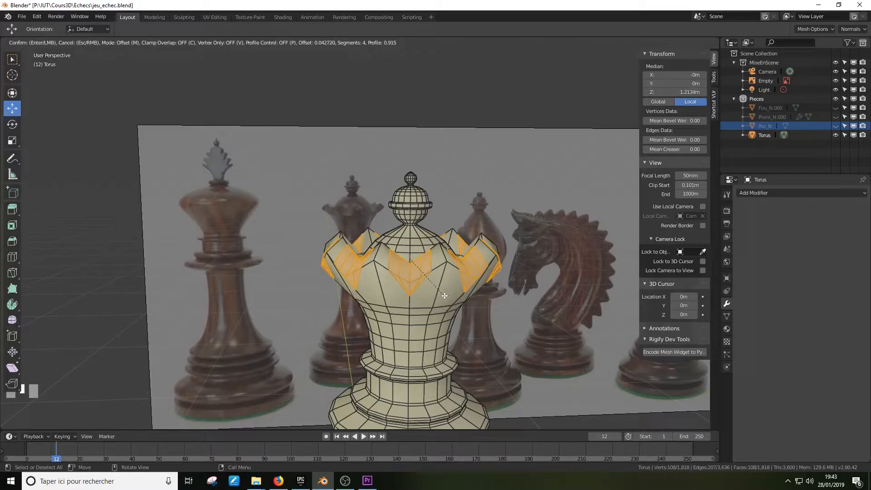
{"action": "key", "text": "p"}
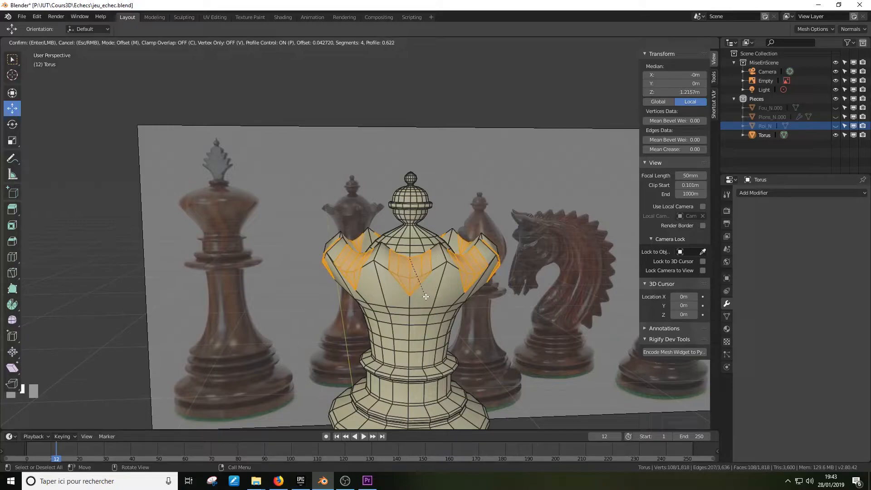
{"action": "left_click", "coordinate": [426, 296]}
{"action": "middle_click_drag", "start_coordinate": [459, 310], "coordinate": [381, 292]}
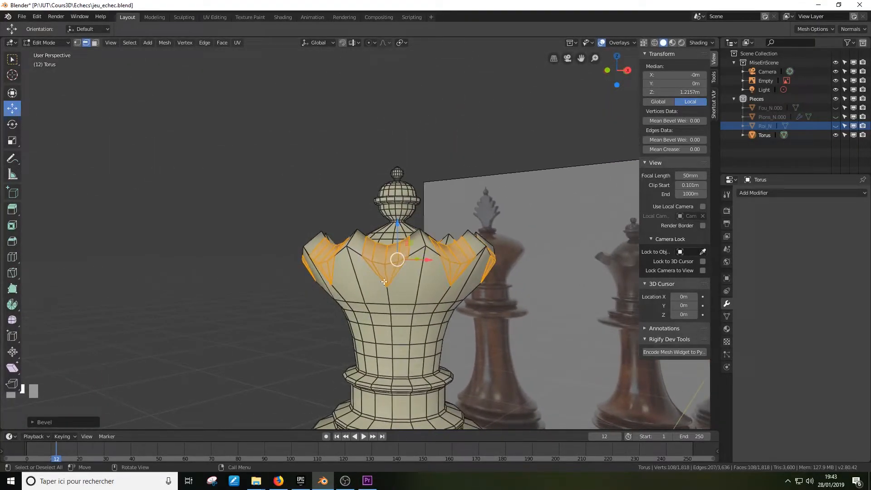
Bevel the nine tip edges of the crown's points, about 0.013 m wide with 3 segments
{"action": "middle_click_drag", "start_coordinate": [385, 281], "coordinate": [407, 308]}
{"action": "left_click", "coordinate": [371, 257]}
{"action": "left_click", "coordinate": [377, 258], "text": "shift"}
{"action": "left_click", "coordinate": [365, 248], "text": "shift"}
{"action": "left_click", "coordinate": [287, 253], "text": "shift"}
{"action": "left_click", "coordinate": [312, 257], "text": "shift"}
{"action": "left_click", "coordinate": [305, 260], "text": "shift"}
{"action": "left_click", "coordinate": [325, 272], "text": "shift"}
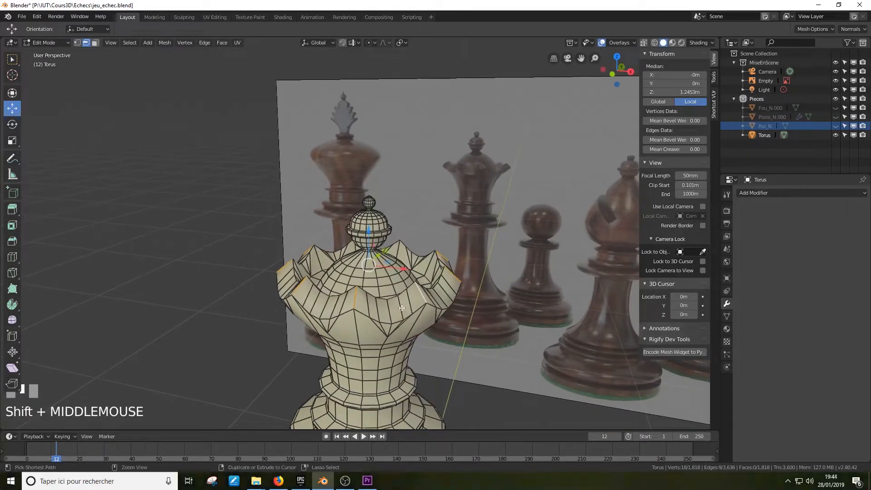
{"action": "key", "text": "ctrl+b"}
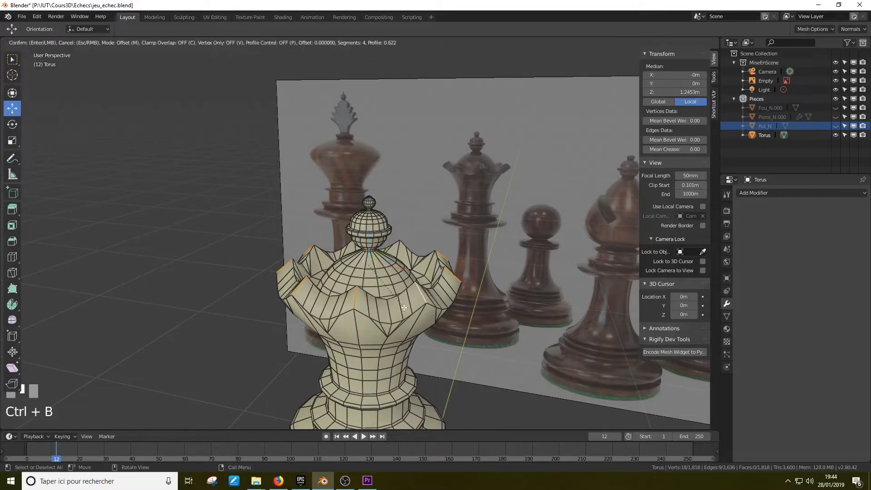
{"action": "scroll", "coordinate": [412, 307], "scroll_direction": "up", "scroll_amount": 2}
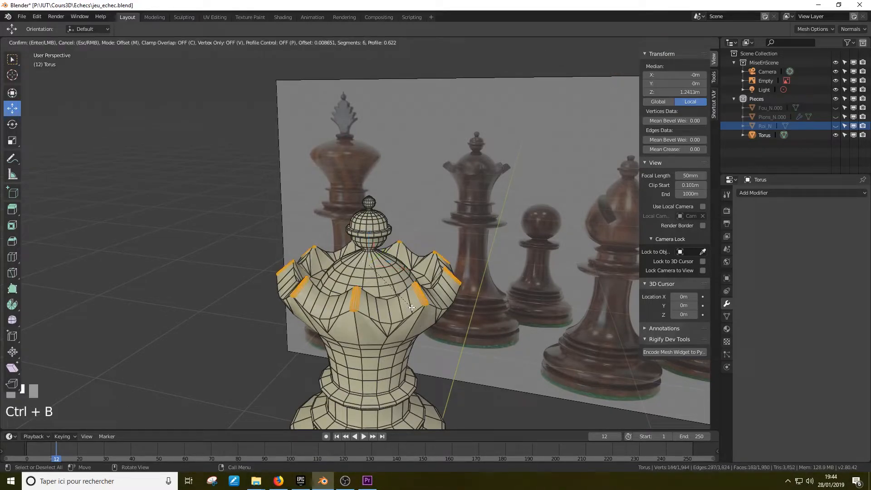
{"action": "scroll", "coordinate": [412, 308], "scroll_direction": "down", "scroll_amount": 3}
{"action": "scroll", "coordinate": [412, 307], "scroll_direction": "up", "scroll_amount": 1}
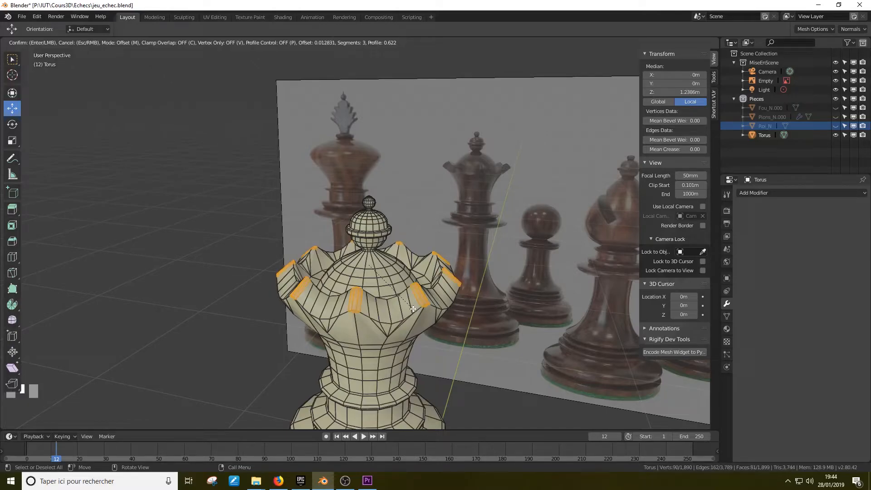
Return to Object Mode and enable Auto Smooth for the queen's normals with an angle of 30.5°
{"action": "key", "text": "Tab"}
{"action": "middle_click_drag", "start_coordinate": [413, 309], "coordinate": [412, 291]}
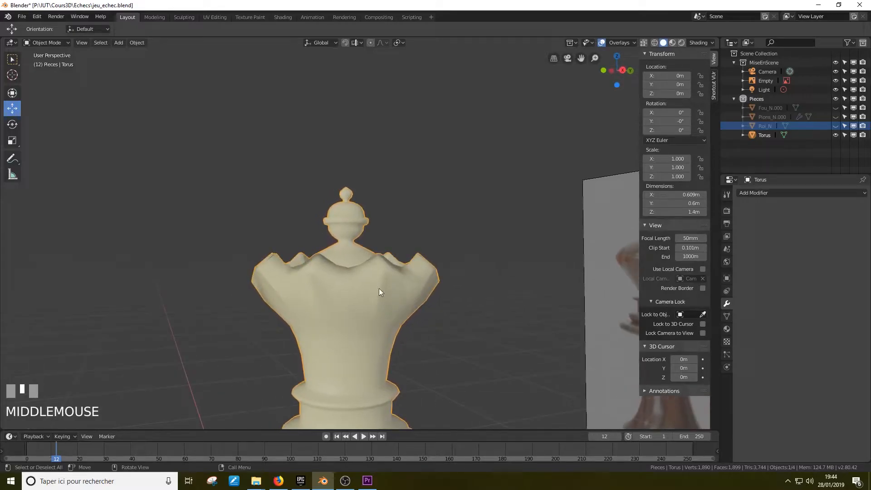
{"action": "left_click", "coordinate": [726, 317]}
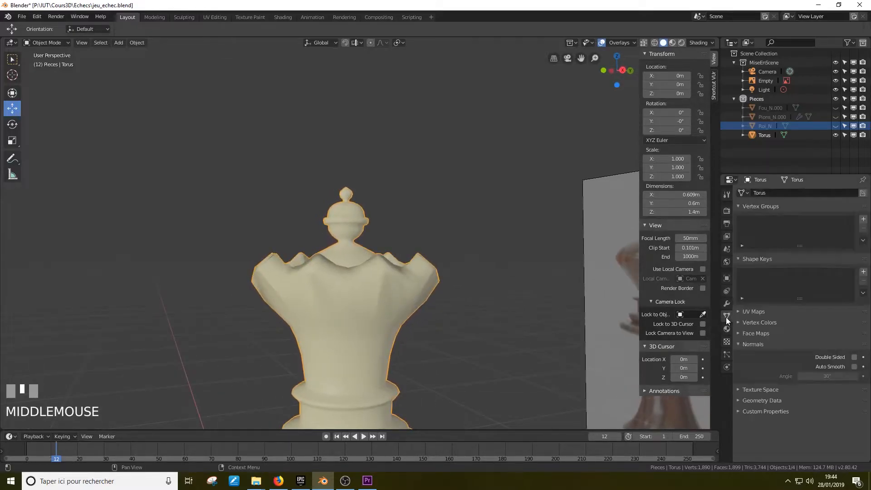
{"action": "left_click", "coordinate": [855, 367]}
{"action": "middle_click_drag", "start_coordinate": [359, 308], "coordinate": [293, 289]}
{"action": "left_click_drag", "start_coordinate": [817, 378], "coordinate": [815, 377]}
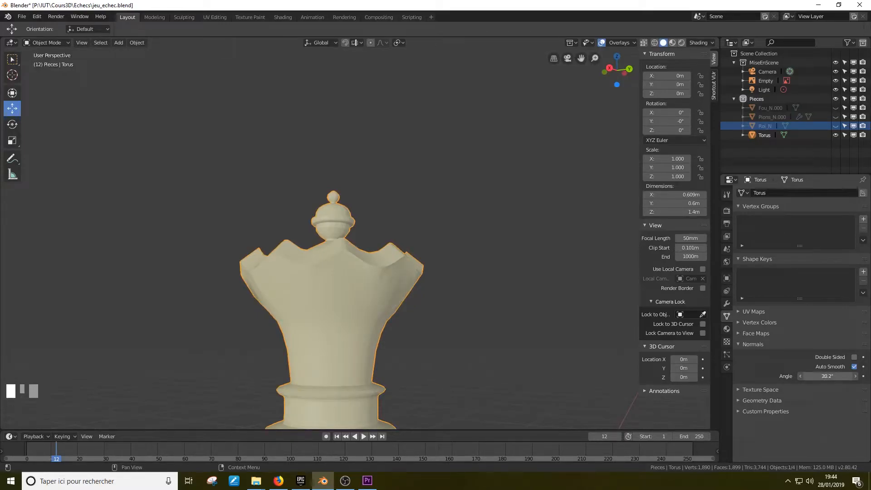
{"action": "middle_click_drag", "start_coordinate": [415, 315], "coordinate": [411, 296]}
{"action": "scroll", "coordinate": [369, 289], "scroll_direction": "up", "scroll_amount": 2}
Enter Edit Mode on the queen mesh and switch to vertex selection
{"action": "key", "text": "Tab"}
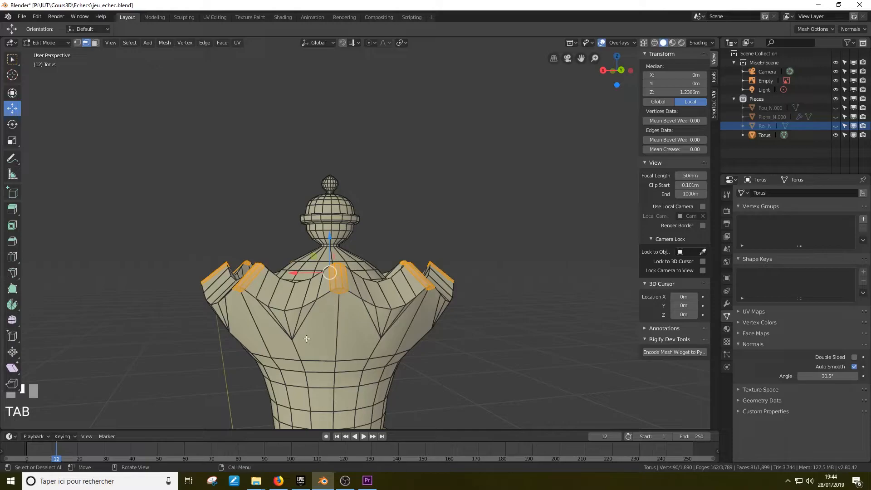
{"action": "scroll", "coordinate": [326, 312], "scroll_direction": "up", "scroll_amount": 2}
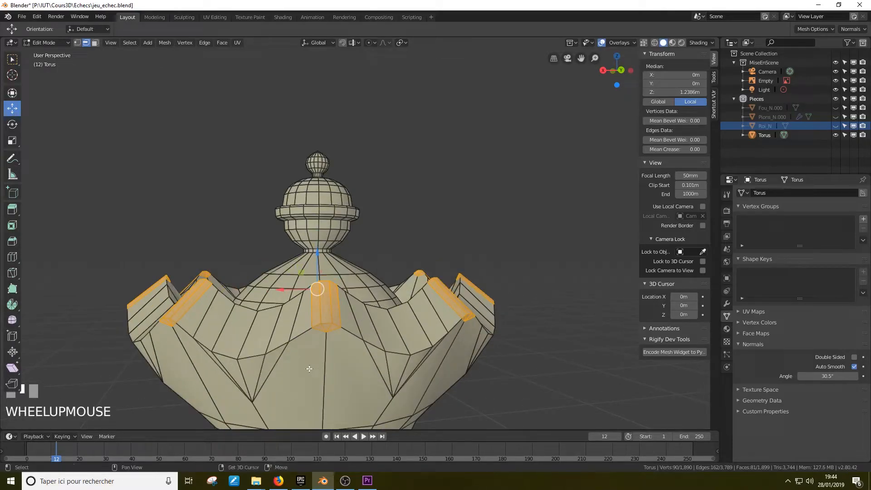
{"action": "middle_click_drag", "start_coordinate": [307, 363], "coordinate": [312, 302], "text": "shift"}
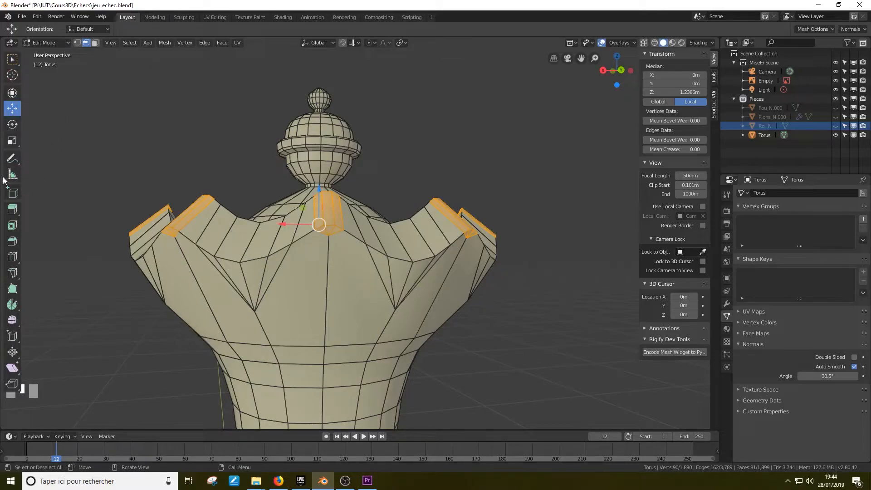
{"action": "left_click", "coordinate": [77, 43]}
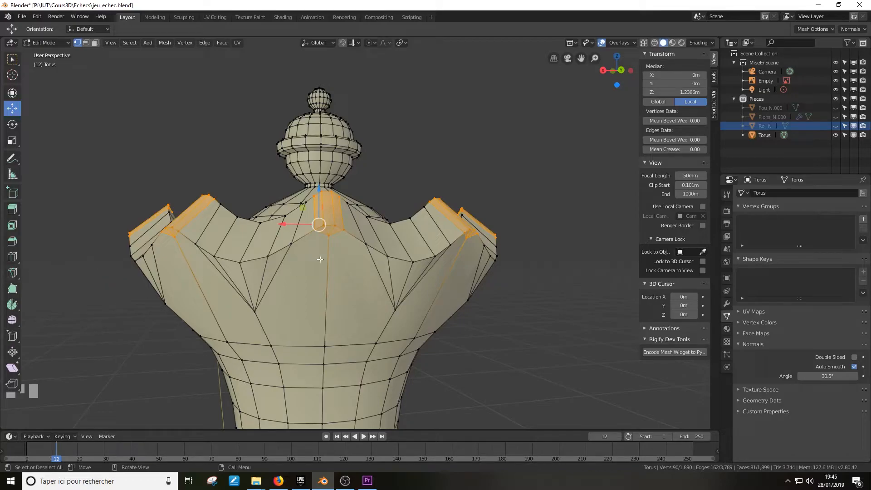
{"action": "key", "text": "k"}
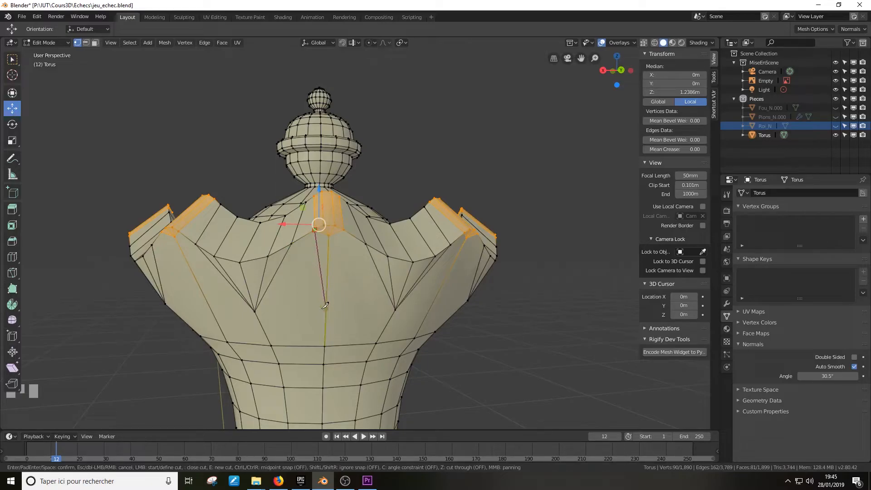
{"action": "key", "text": "Escape"}
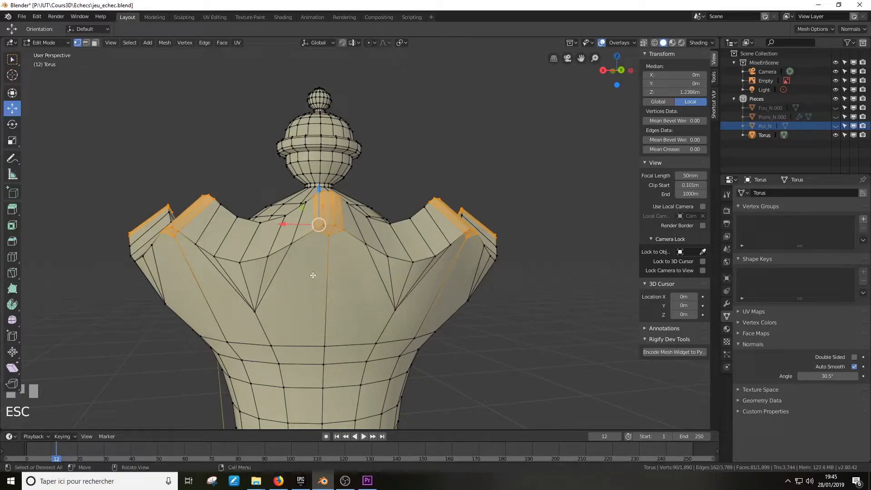
Knife two diagonal cuts below one crown point, joining the rim vertices on both sides to the central vertex on the ring beneath, and inspect the shading
{"action": "key", "text": "k"}
{"action": "left_click", "coordinate": [292, 243]}
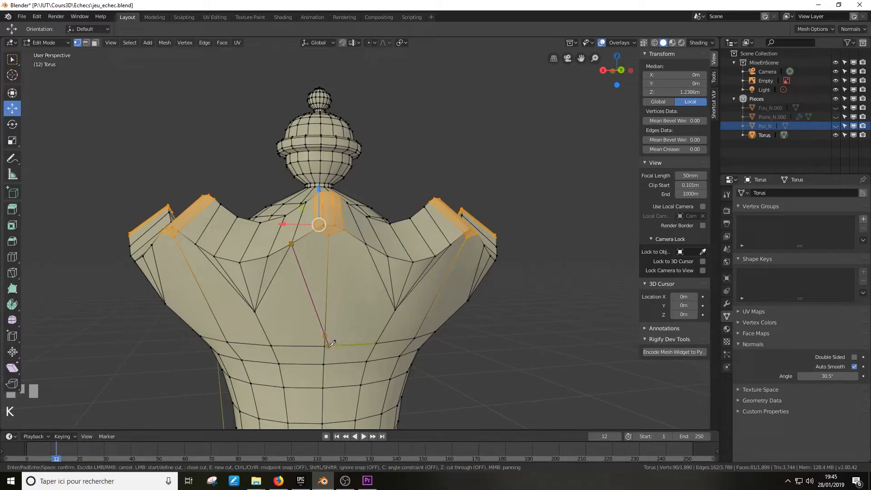
{"action": "left_click", "coordinate": [328, 343]}
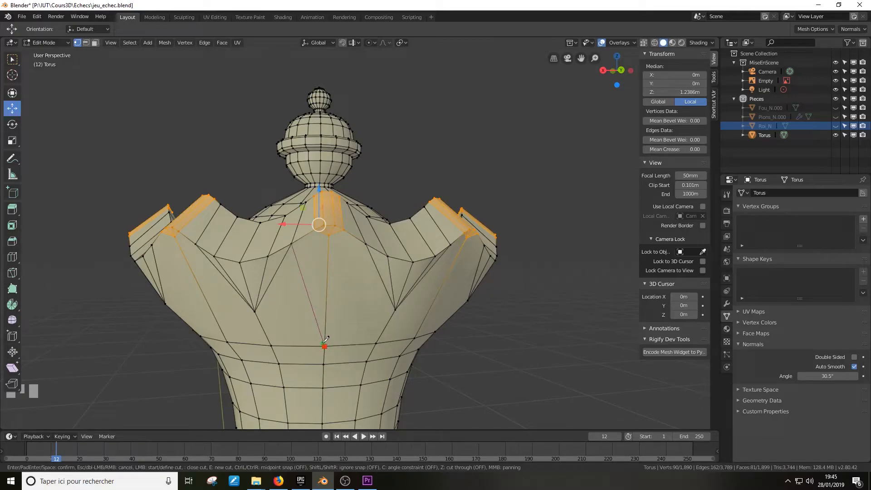
{"action": "key", "text": "Return"}
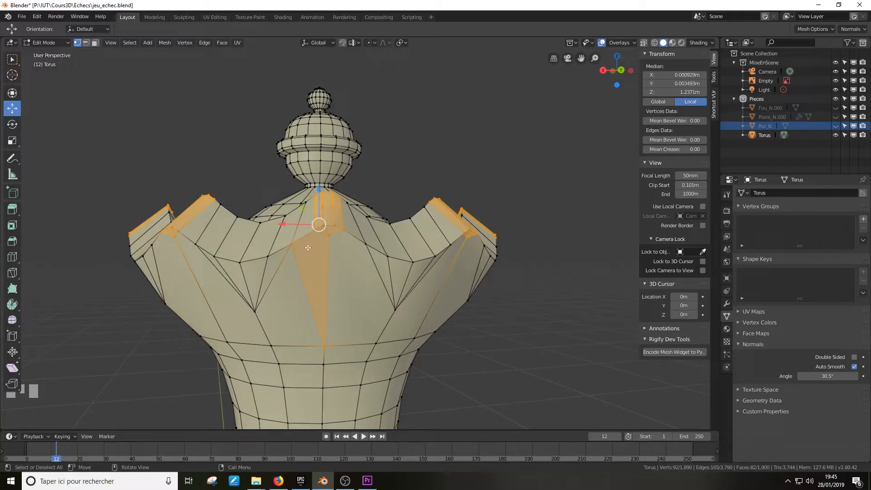
{"action": "key", "text": "k"}
{"action": "left_click", "coordinate": [367, 244]}
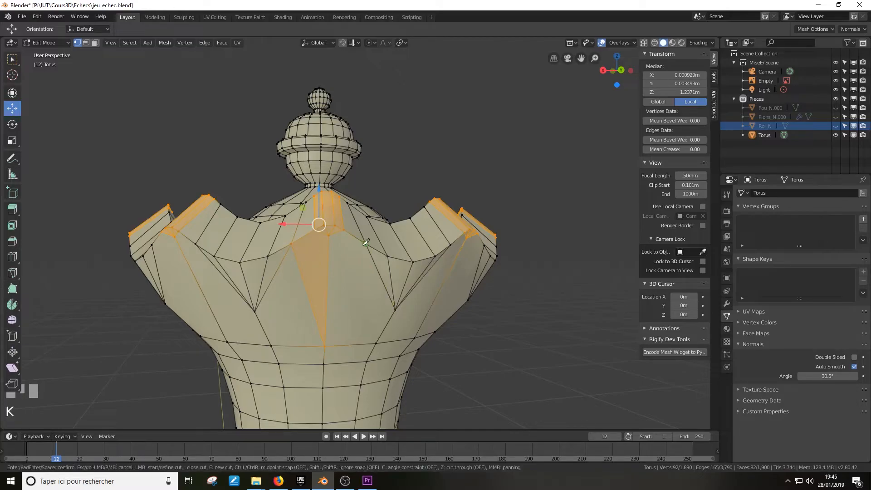
{"action": "left_click", "coordinate": [325, 344]}
{"action": "key", "text": "Return"}
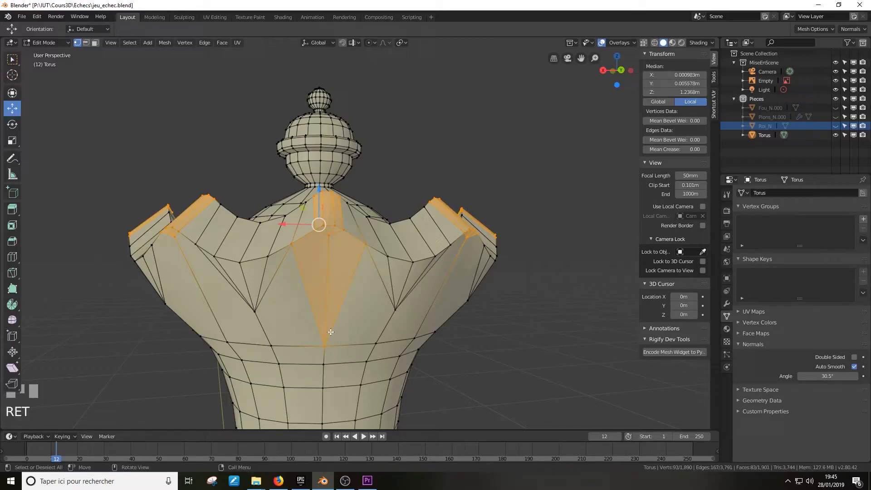
{"action": "key", "text": "Tab"}
{"action": "middle_click_drag", "start_coordinate": [335, 323], "coordinate": [377, 209]}
{"action": "middle_click_drag", "start_coordinate": [369, 256], "coordinate": [446, 298]}
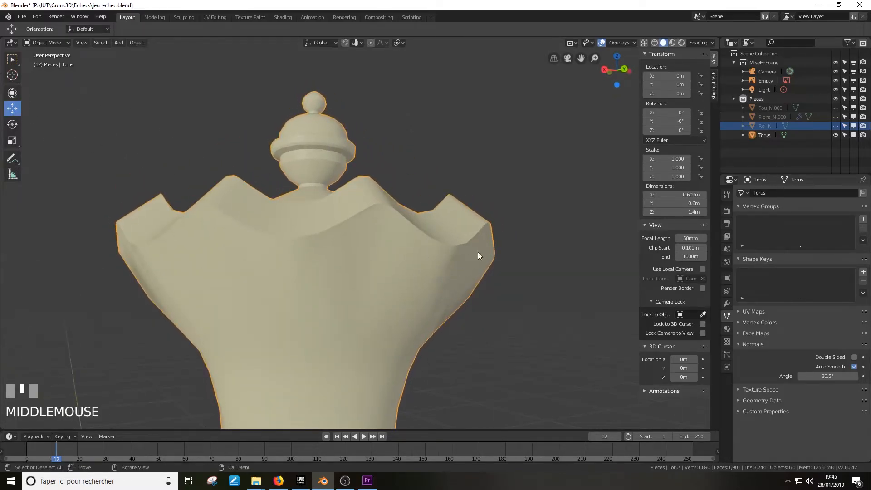
Back in Edit Mode, knife the same two converging cuts below the neighbouring crown point
{"action": "middle_click_drag", "start_coordinate": [449, 257], "coordinate": [328, 210]}
{"action": "key", "text": "Tab"}
{"action": "key", "text": "k"}
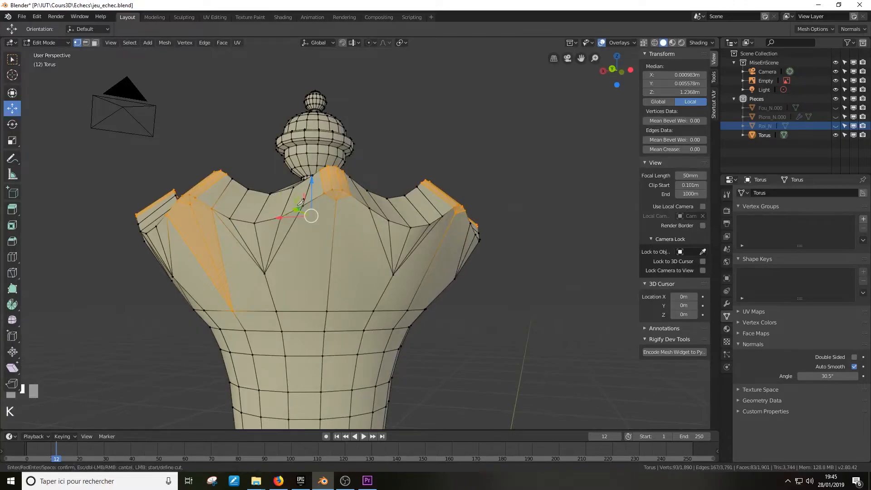
{"action": "left_click", "coordinate": [305, 202]}
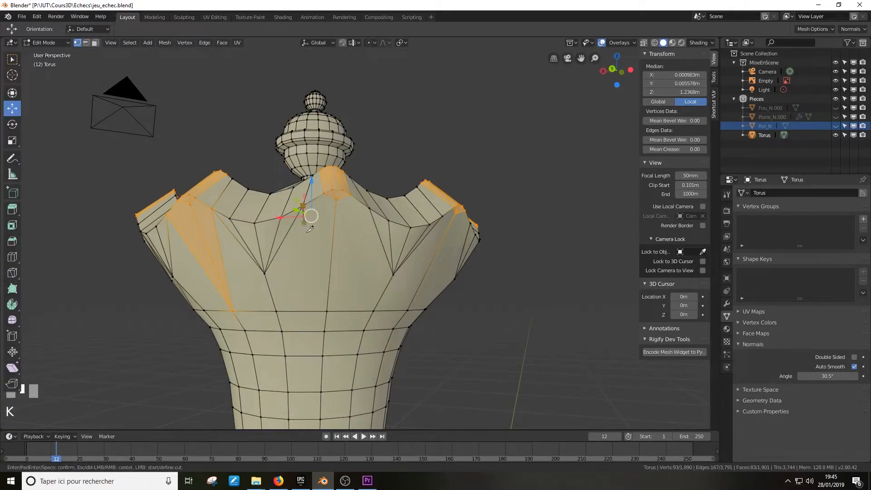
{"action": "left_click", "coordinate": [327, 311]}
{"action": "key", "text": "Return"}
{"action": "key", "text": "k"}
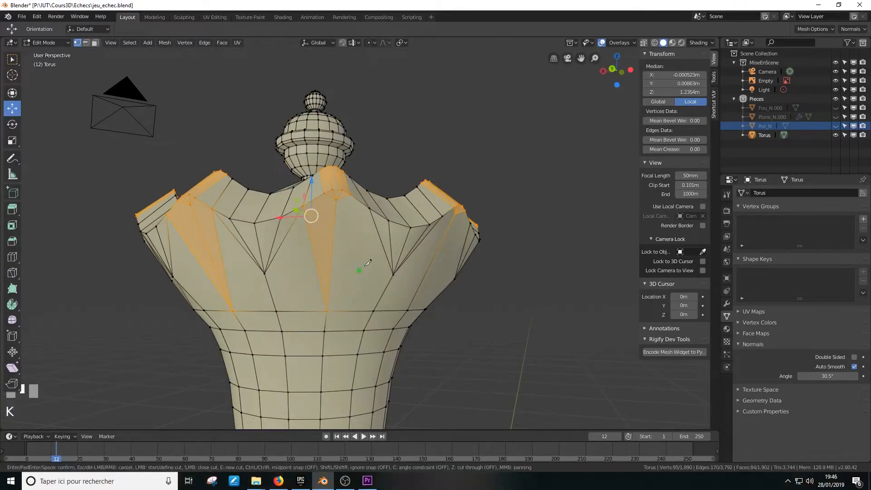
{"action": "left_click", "coordinate": [369, 208]}
{"action": "left_click", "coordinate": [328, 311]}
{"action": "key", "text": "Return"}
Knife a V-shaped cut below the third crown point, from rim vertex to ring vertex and back up to the opposite rim vertex
{"action": "middle_click_drag", "start_coordinate": [327, 312], "coordinate": [382, 233]}
{"action": "key", "text": "k"}
{"action": "left_click", "coordinate": [353, 223]}
{"action": "left_click", "coordinate": [380, 314]}
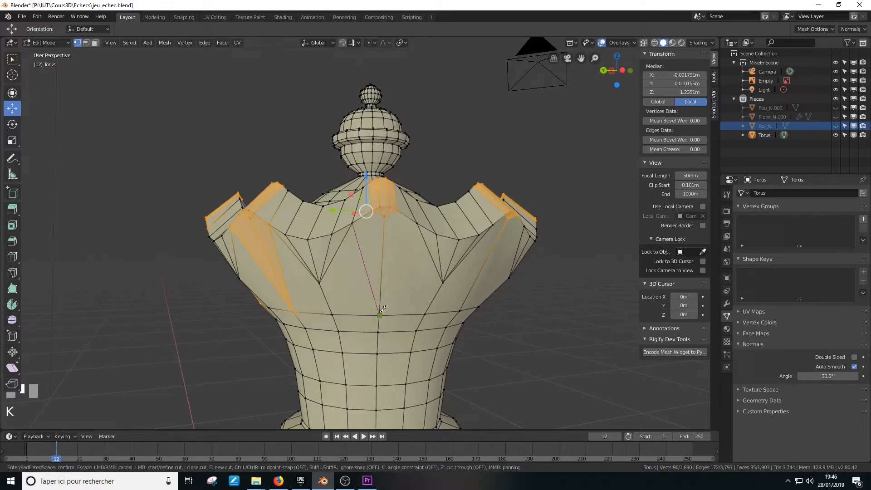
{"action": "left_click", "coordinate": [418, 222]}
{"action": "key", "text": "Return"}
Knife a matching V-shaped cut below the fourth crown point, meeting at its central vertex on the ring beneath
{"action": "middle_click_drag", "start_coordinate": [418, 222], "coordinate": [405, 224]}
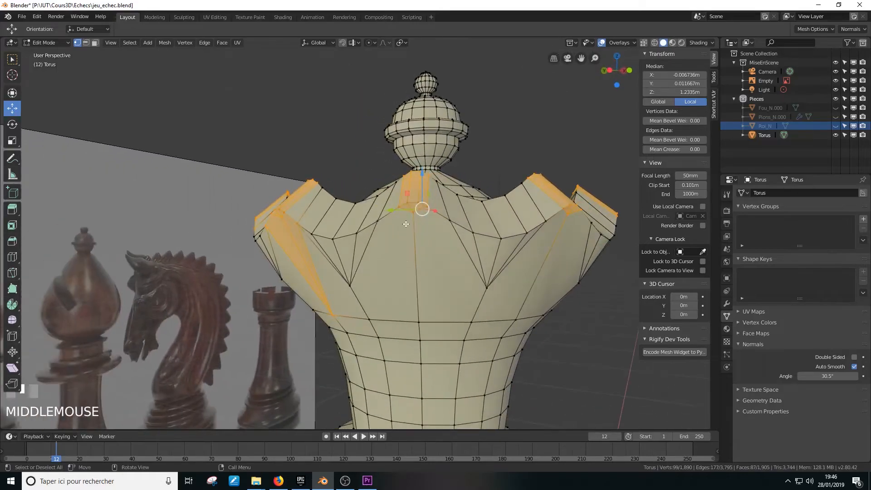
{"action": "key", "text": "k"}
{"action": "left_click", "coordinate": [378, 221]}
{"action": "left_click", "coordinate": [418, 322]}
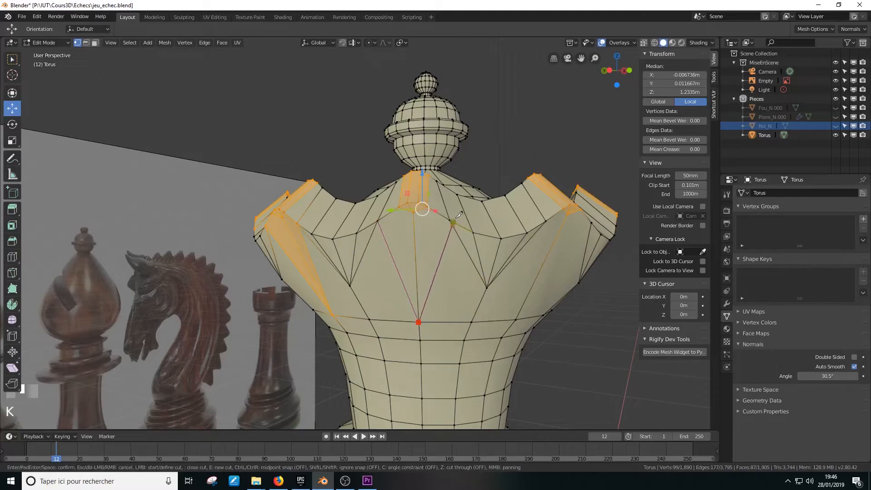
{"action": "left_click", "coordinate": [449, 221]}
{"action": "key", "text": "Return"}
{"action": "middle_click_drag", "start_coordinate": [487, 251], "coordinate": [459, 253]}
{"action": "middle_click_drag", "start_coordinate": [509, 281], "coordinate": [517, 289], "text": "shift"}
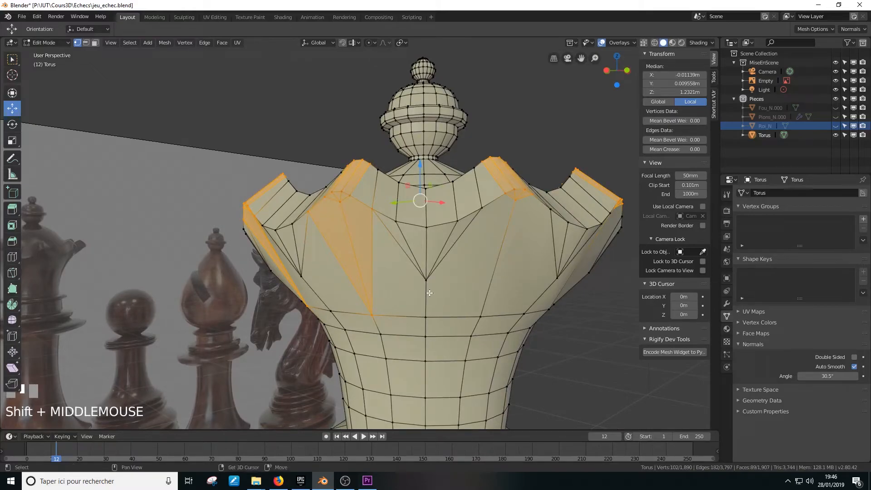
Knife a V-shaped cut below the fifth crown point, running from its rim vertices to the central vertex on the ring beneath
{"action": "middle_click_drag", "start_coordinate": [414, 296], "coordinate": [456, 232]}
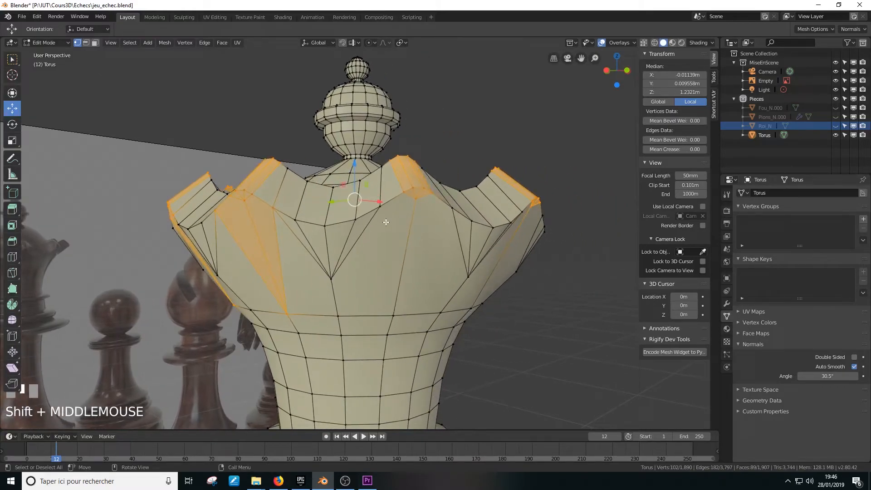
{"action": "key", "text": "k"}
{"action": "left_click", "coordinate": [382, 206]}
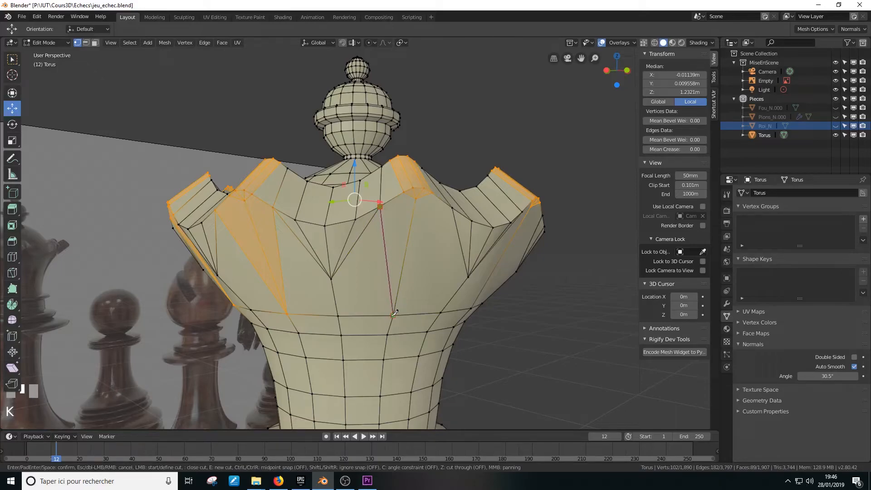
{"action": "left_click", "coordinate": [396, 310]}
{"action": "key", "text": "Return"}
Knife a V-shaped cut below the sixth crown point, from one rim vertex down to the ring vertex and up to the other
{"action": "middle_click_drag", "start_coordinate": [458, 208], "coordinate": [390, 227]}
{"action": "key", "text": "k"}
{"action": "left_click", "coordinate": [353, 195]}
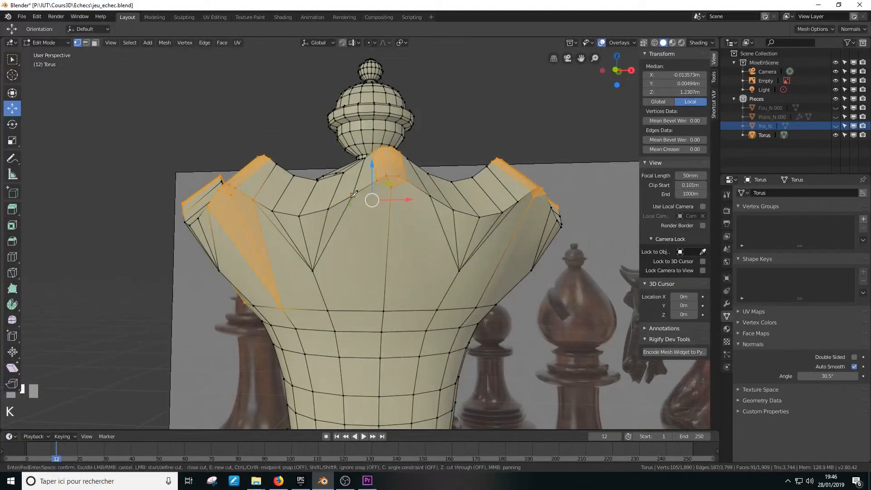
{"action": "left_click", "coordinate": [387, 306]}
{"action": "left_click", "coordinate": [429, 199]}
{"action": "key", "text": "Return"}
Knife two converging cuts below the seventh crown point, joining each side's rim vertex to the central ring vertex
{"action": "middle_click_drag", "start_coordinate": [430, 199], "coordinate": [443, 212]}
{"action": "key", "text": "k"}
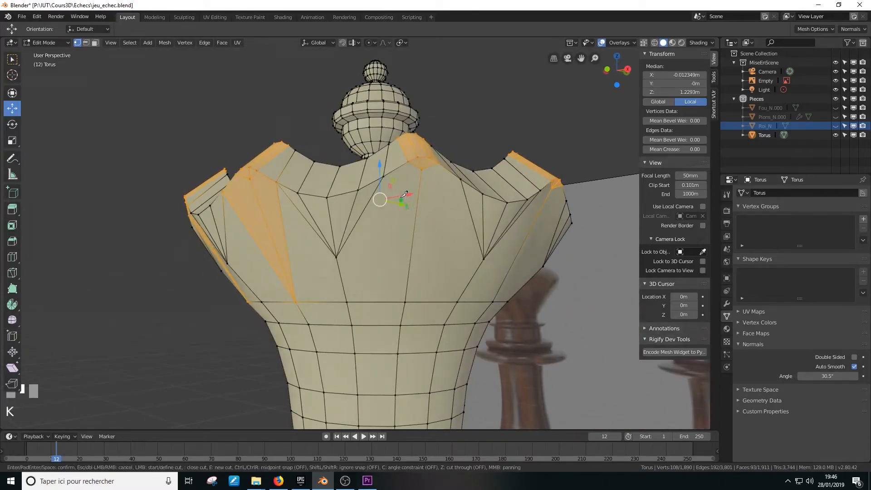
{"action": "left_click", "coordinate": [383, 177]}
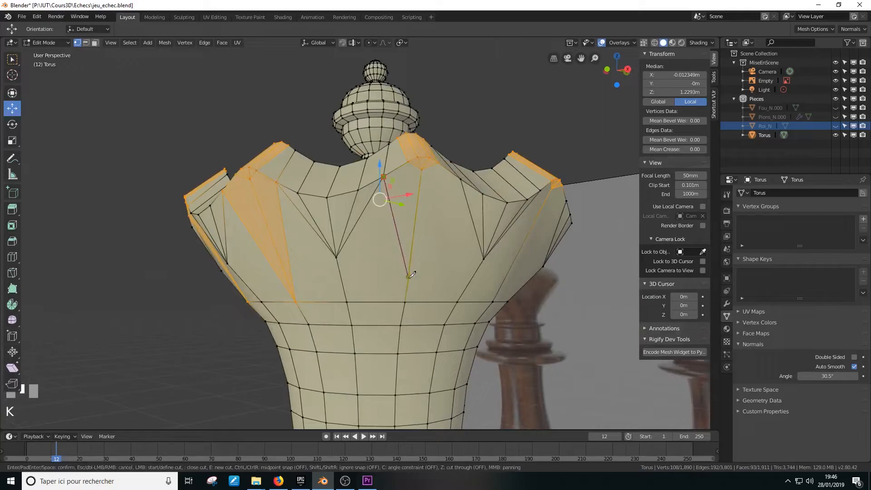
{"action": "left_click", "coordinate": [410, 301]}
{"action": "key", "text": "Return"}
{"action": "key", "text": "k"}
{"action": "left_click", "coordinate": [405, 302]}
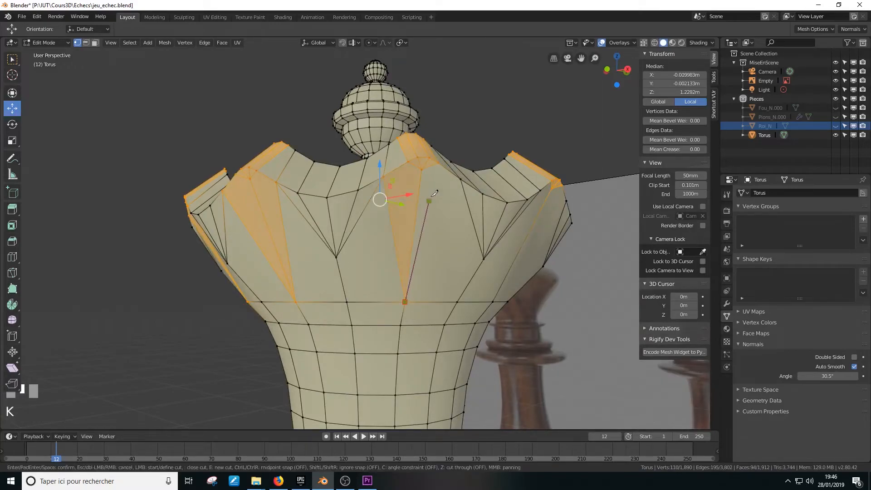
{"action": "left_click", "coordinate": [457, 174]}
{"action": "key", "text": "Return"}
Knife the same V-shaped cut below the eighth crown point, meeting at its central vertex on the ring
{"action": "middle_click_drag", "start_coordinate": [457, 175], "coordinate": [423, 215]}
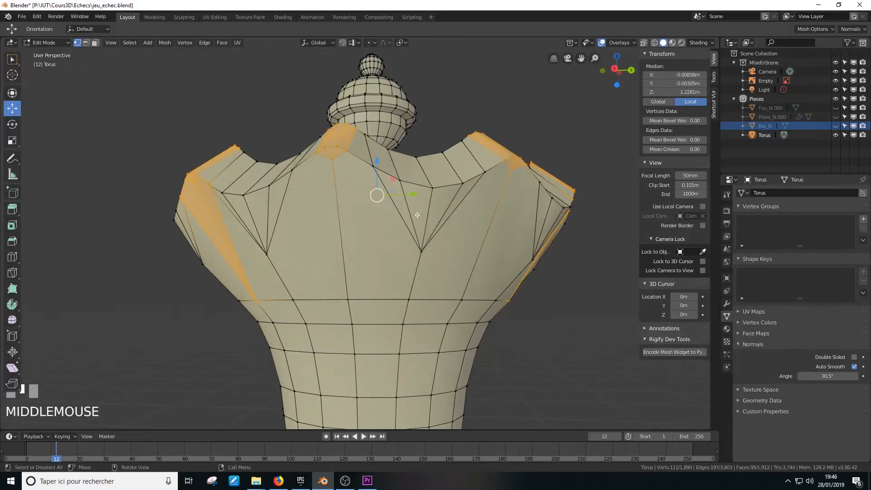
{"action": "key", "text": "k"}
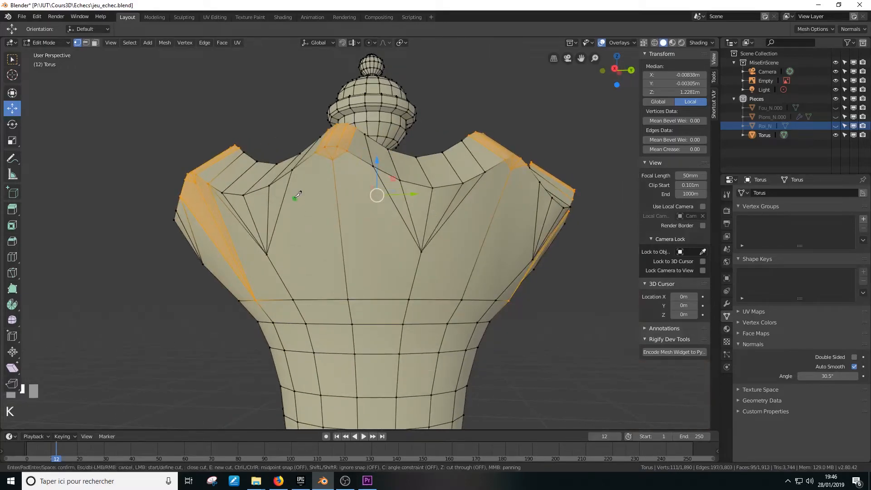
{"action": "left_click", "coordinate": [293, 170]}
{"action": "left_click", "coordinate": [348, 300]}
{"action": "left_click", "coordinate": [372, 165]}
{"action": "key", "text": "Return"}
Knife the two converging cuts below the last crown point and check the crown's shading in Object Mode
{"action": "middle_click_drag", "start_coordinate": [448, 195], "coordinate": [404, 206]}
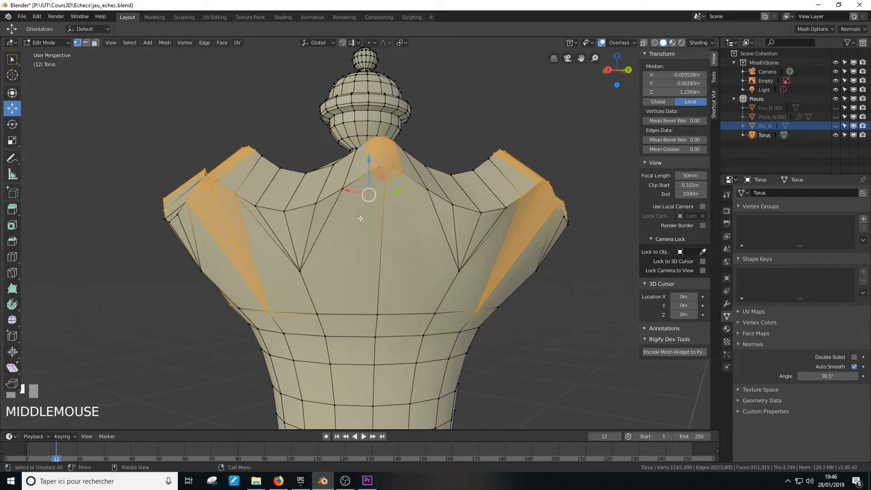
{"action": "key", "text": "k"}
{"action": "left_click", "coordinate": [343, 188]}
{"action": "left_click", "coordinate": [380, 313]}
{"action": "key", "text": "Return"}
{"action": "key", "text": "k"}
{"action": "left_click", "coordinate": [378, 314]}
{"action": "left_click", "coordinate": [429, 188]}
{"action": "key", "text": "Return"}
{"action": "middle_click_drag", "start_coordinate": [470, 278], "coordinate": [183, 257]}
{"action": "key", "text": "Tab"}
{"action": "key", "text": "Tab"}
Switch to edge selection and select the complete upper rim edge loop of the crown
{"action": "scroll", "coordinate": [213, 237], "scroll_direction": "up", "scroll_amount": 2}
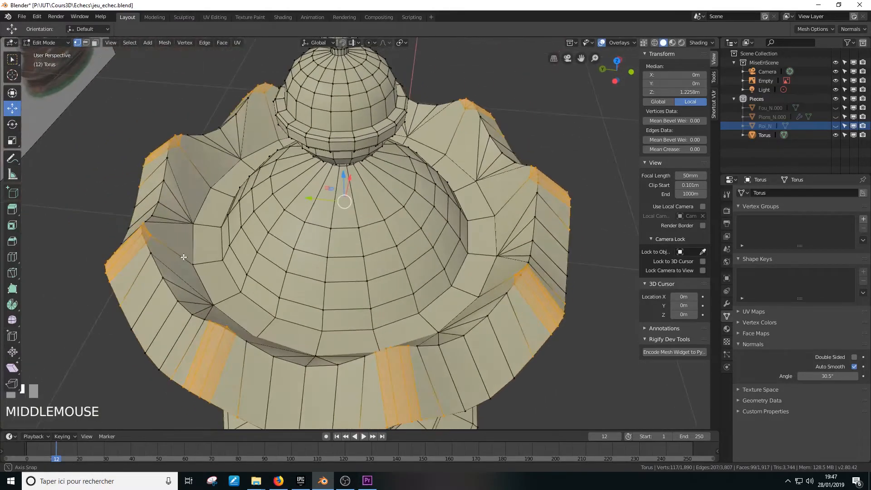
{"action": "left_click", "coordinate": [86, 42]}
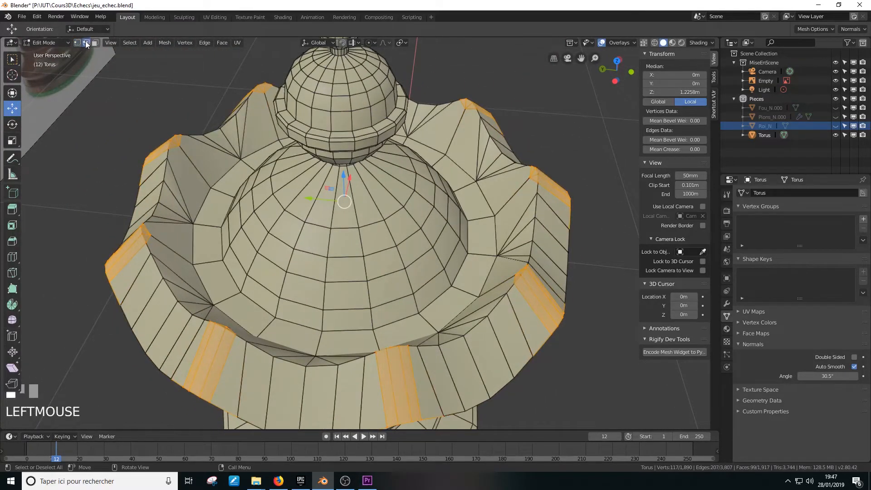
{"action": "left_click", "coordinate": [164, 171], "text": "alt"}
{"action": "middle_click_drag", "start_coordinate": [277, 271], "coordinate": [492, 204]}
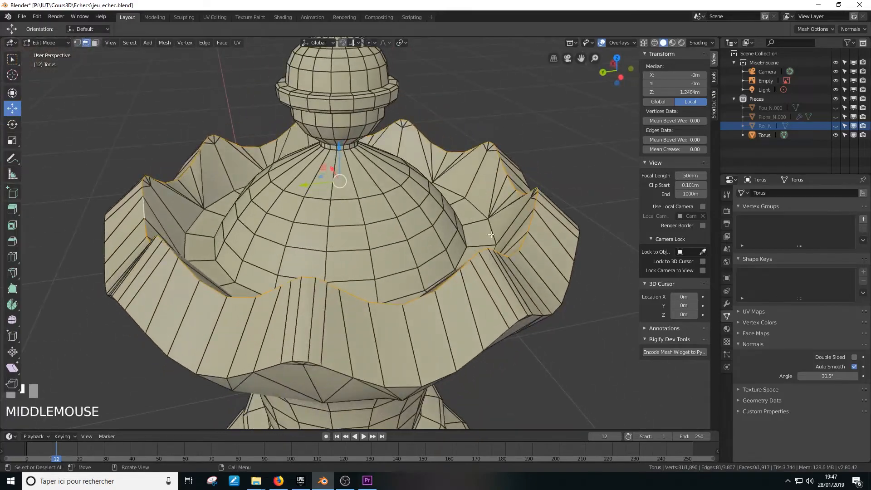
{"action": "left_click", "coordinate": [472, 358], "text": "alt+shift"}
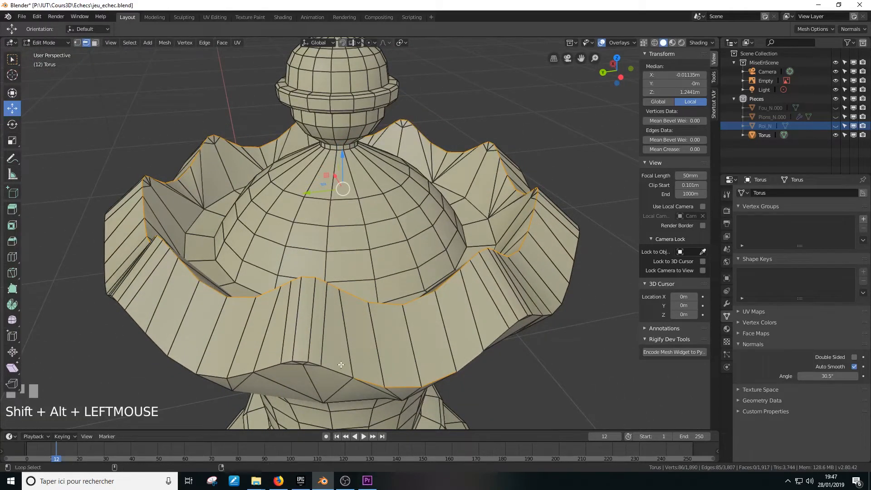
{"action": "middle_click_drag", "start_coordinate": [343, 365], "coordinate": [204, 298]}
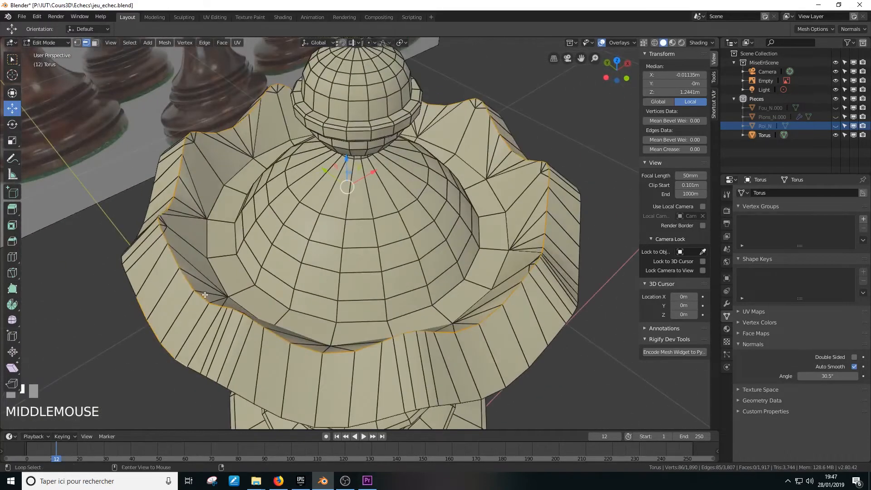
{"action": "left_click", "coordinate": [201, 296], "text": "alt"}
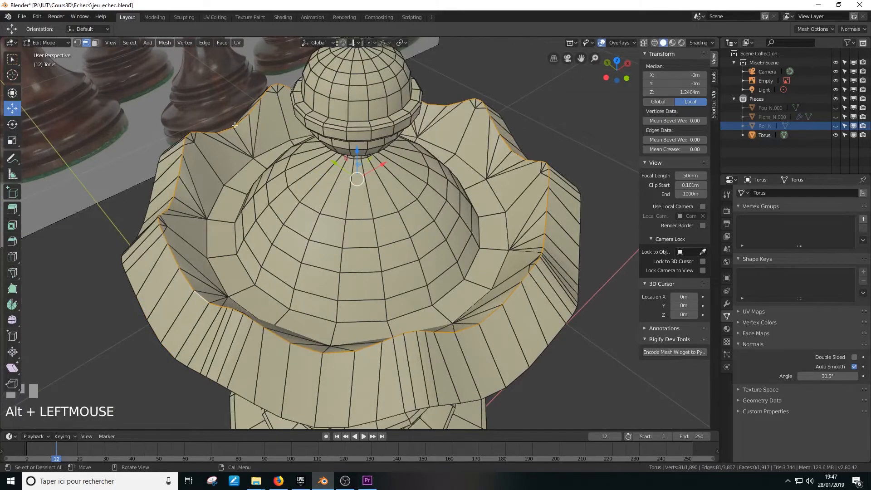
Add the lower outer rim edges around the first crown points to the upper loop selection
{"action": "middle_click_drag", "start_coordinate": [320, 231], "coordinate": [271, 270]}
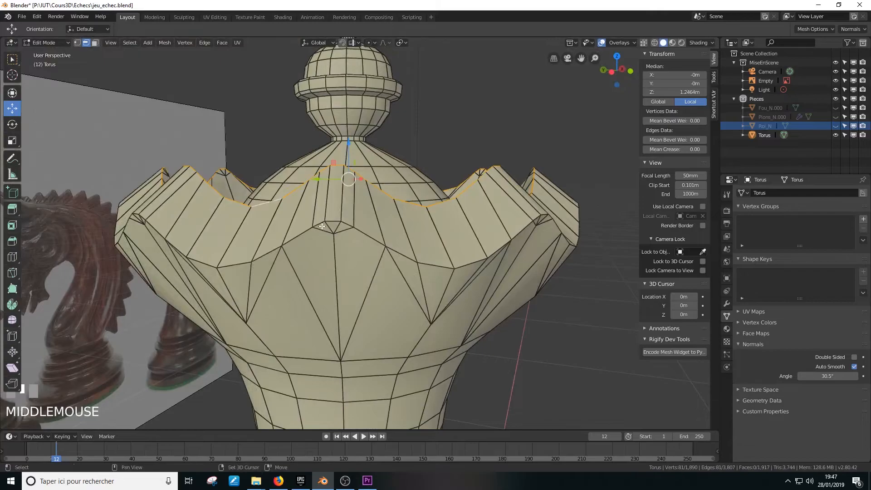
{"action": "left_click", "coordinate": [308, 234], "text": "alt+shift"}
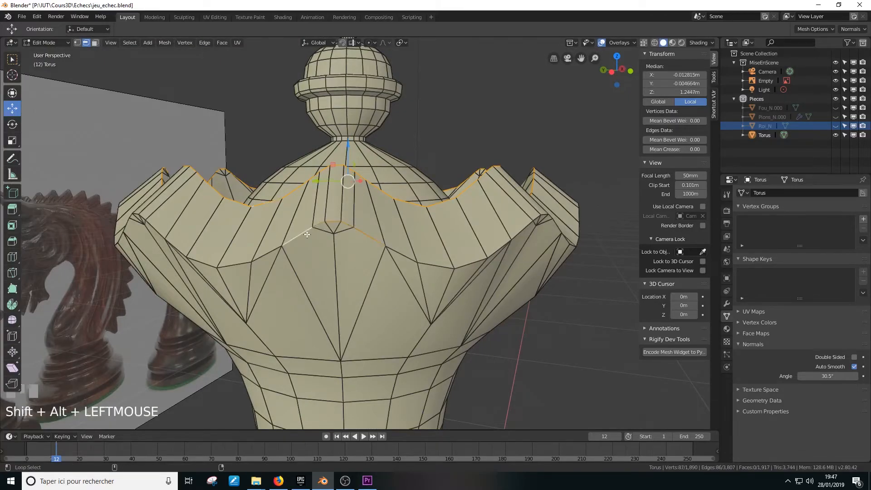
{"action": "left_click", "coordinate": [274, 255], "text": "alt+shift"}
{"action": "left_click", "coordinate": [420, 255], "text": "alt+shift"}
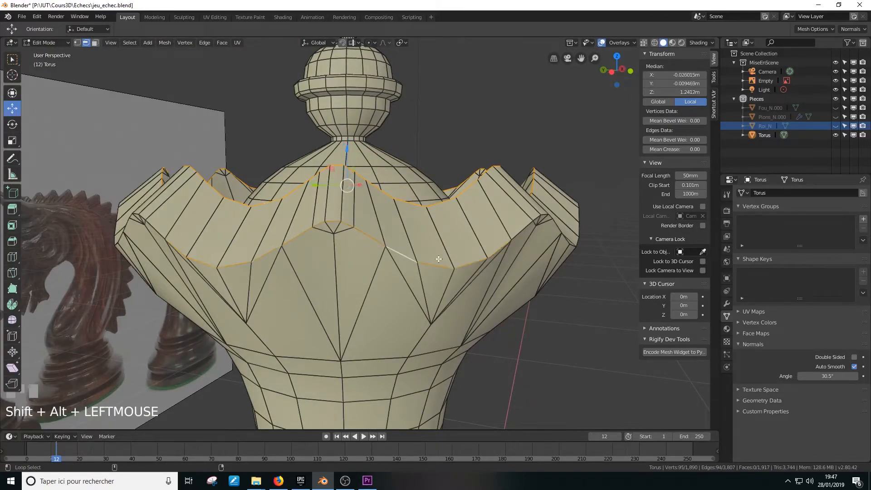
{"action": "middle_click_drag", "start_coordinate": [522, 229], "coordinate": [386, 274]}
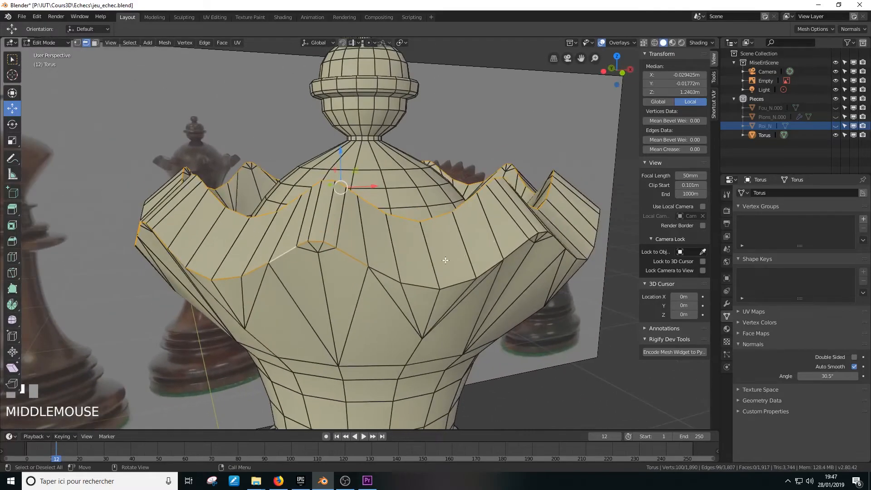
{"action": "left_click", "coordinate": [411, 280], "text": "alt+shift"}
{"action": "left_click", "coordinate": [515, 249], "text": "alt+shift"}
Continue around the crown, adding the lower rim edges of the following points and the dips between them to the selection
{"action": "middle_click_drag", "start_coordinate": [515, 249], "coordinate": [453, 268]}
{"action": "left_click", "coordinate": [443, 278], "text": "alt+shift"}
{"action": "left_click", "coordinate": [566, 251], "text": "alt+shift"}
{"action": "middle_click_drag", "start_coordinate": [566, 251], "coordinate": [500, 253], "text": "shift"}
{"action": "middle_click_drag", "start_coordinate": [501, 253], "coordinate": [445, 294]}
{"action": "left_click", "coordinate": [320, 283], "text": "alt+shift"}
{"action": "left_click", "coordinate": [444, 259], "text": "alt+shift"}
{"action": "left_click", "coordinate": [519, 285], "text": "alt+shift"}
{"action": "left_click", "coordinate": [443, 294], "text": "alt+shift"}
Add the remaining lower rim edges so the lower outline is selected all the way around the crown
{"action": "middle_click_drag", "start_coordinate": [537, 290], "coordinate": [489, 313]}
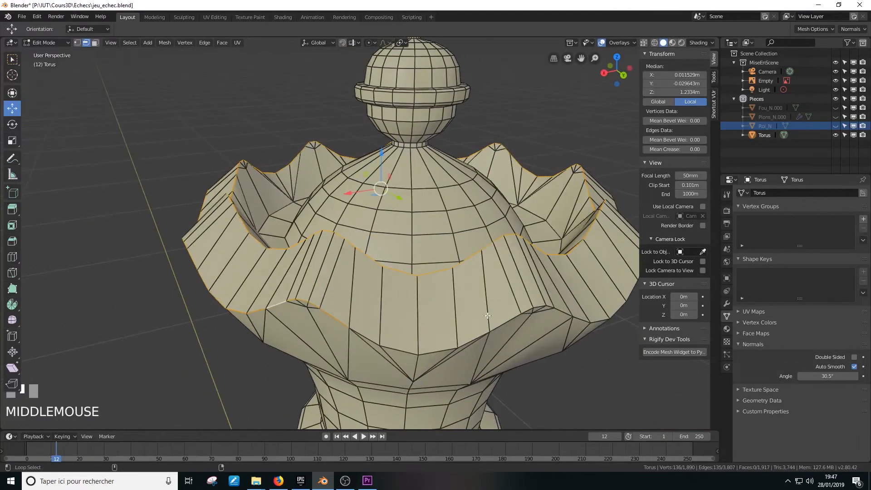
{"action": "left_click", "coordinate": [429, 350], "text": "alt+shift"}
{"action": "left_click", "coordinate": [505, 314], "text": "alt+shift"}
{"action": "middle_click_drag", "start_coordinate": [546, 316], "coordinate": [434, 303]}
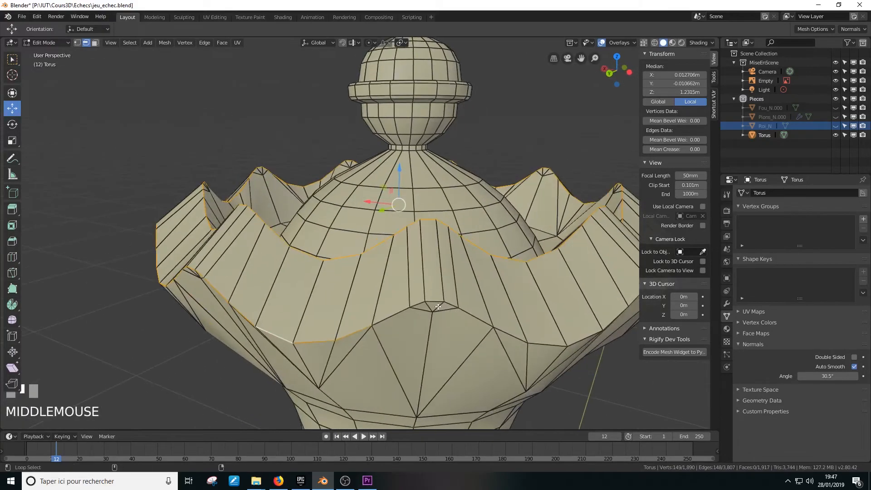
{"action": "left_click", "coordinate": [431, 300], "text": "alt+shift"}
{"action": "left_click", "coordinate": [501, 323], "text": "alt+shift"}
{"action": "middle_click_drag", "start_coordinate": [501, 323], "coordinate": [473, 311]}
{"action": "left_click", "coordinate": [494, 285], "text": "alt+shift"}
Bevel the selected upper and lower rim edges with 3 segments and an offset of about 0.004
{"action": "middle_click_drag", "start_coordinate": [550, 279], "coordinate": [319, 328]}
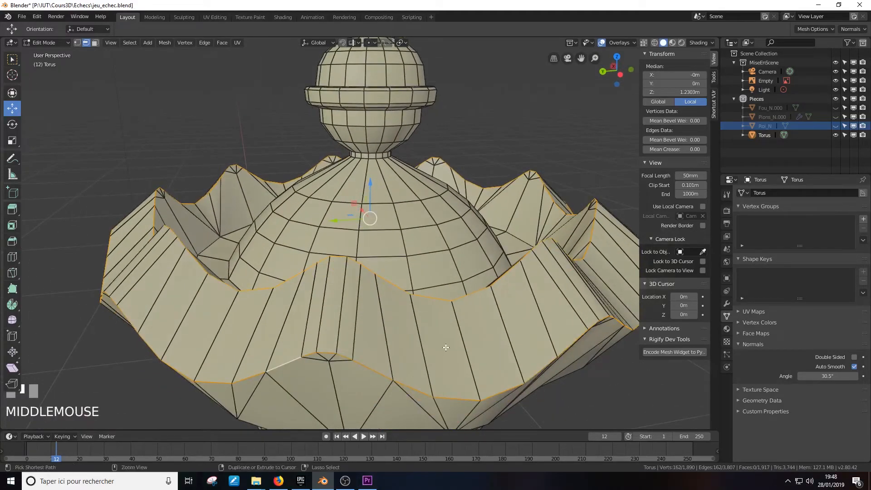
{"action": "key", "text": "ctrl+b"}
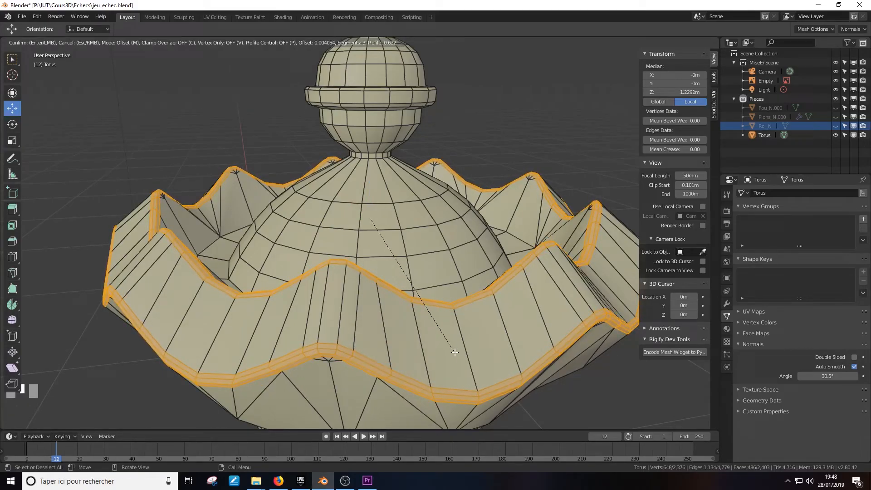
{"action": "left_click", "coordinate": [456, 352]}
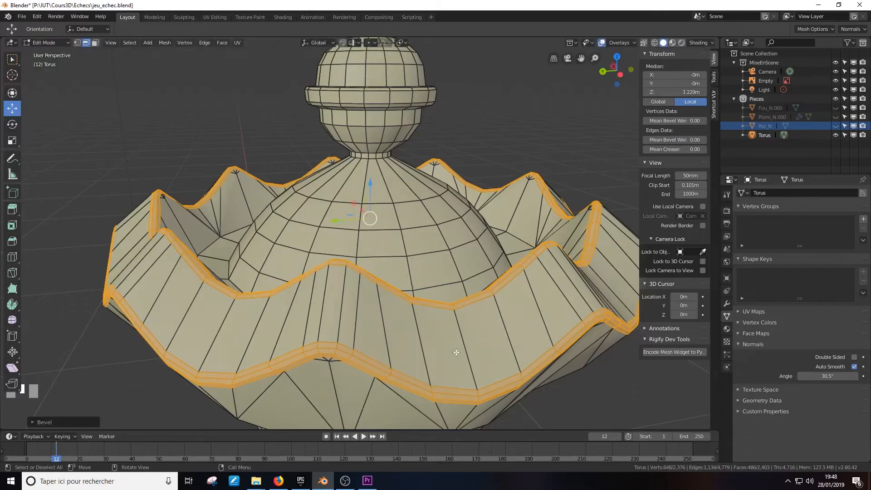
{"action": "scroll", "coordinate": [456, 354], "scroll_direction": "down", "scroll_amount": 3}
{"action": "middle_click_drag", "start_coordinate": [455, 356], "coordinate": [423, 354]}
Apply smooth shading to the queen in Object Mode, inspect the bevelled crown and return to Edit Mode
{"action": "key", "text": "Tab"}
{"action": "middle_click_drag", "start_coordinate": [425, 358], "coordinate": [355, 239]}
{"action": "left_click", "coordinate": [131, 44]}
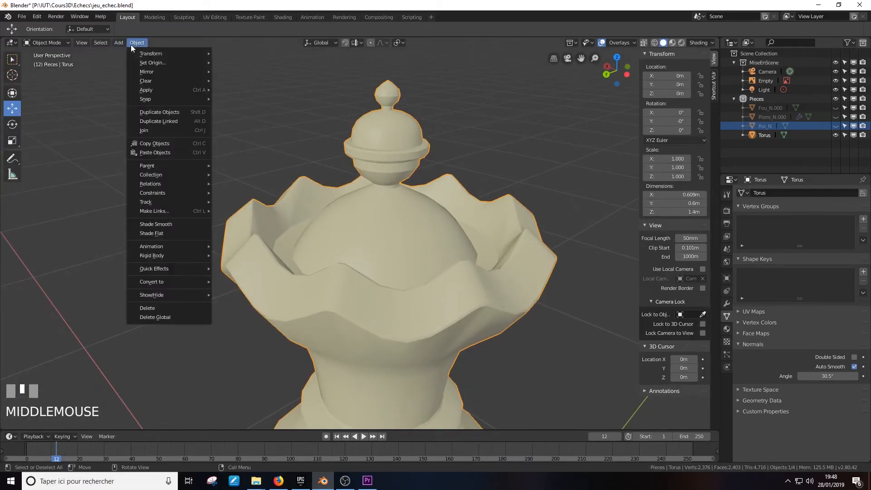
{"action": "left_click", "coordinate": [180, 227]}
{"action": "middle_click_drag", "start_coordinate": [536, 330], "coordinate": [284, 291]}
{"action": "scroll", "coordinate": [463, 265], "scroll_direction": "up", "scroll_amount": 2}
{"action": "key", "text": "Tab"}
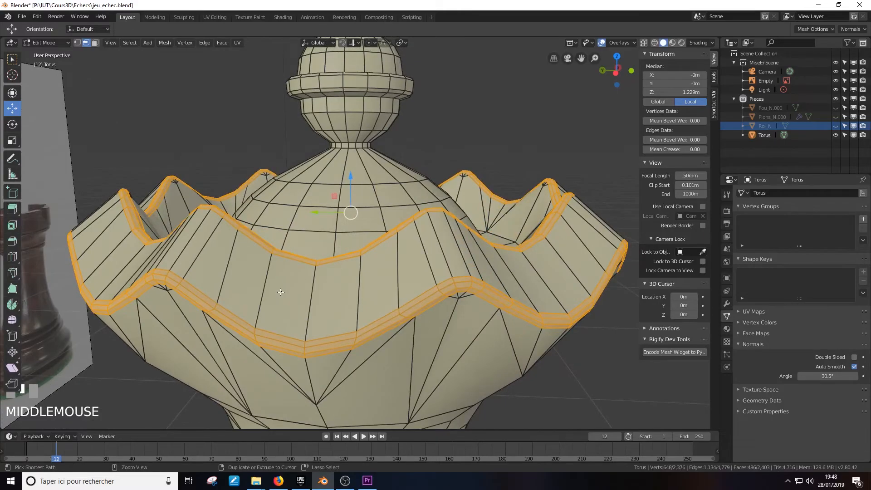
Undo the smooth shading and the three-segment rim bevel, back to the selected rim edges
{"action": "key", "text": "ctrl+z"}
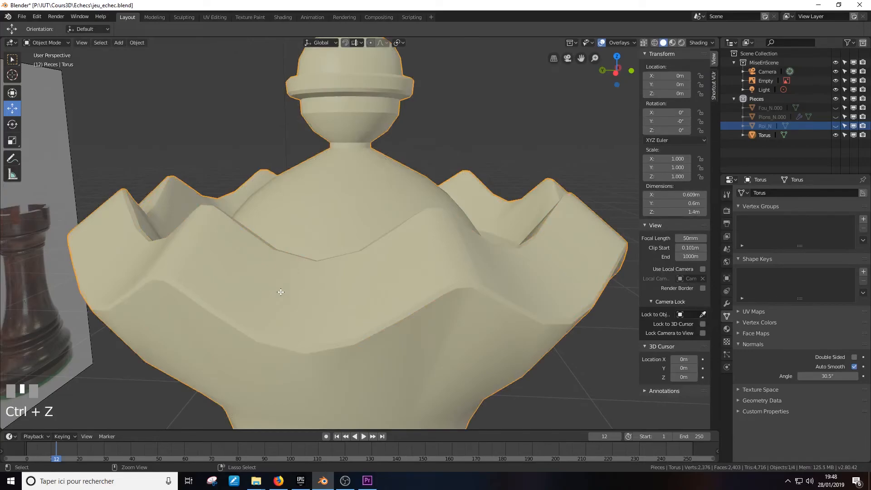
{"action": "key", "text": "ctrl+z"}
{"action": "key", "text": "ctrl+z"}
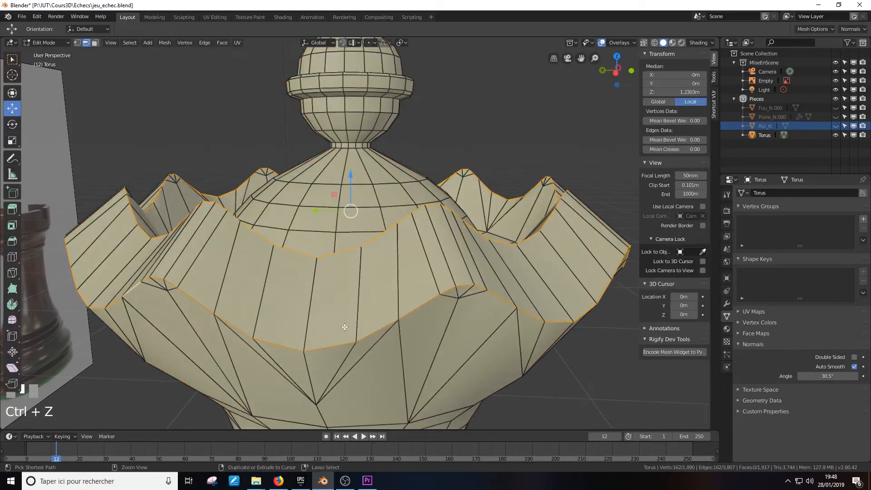
Bevel both crown rim outlines with 2 segments, an offset of about 0.003 and the profile adjusted to about 0.43
{"action": "key", "text": "ctrl+b"}
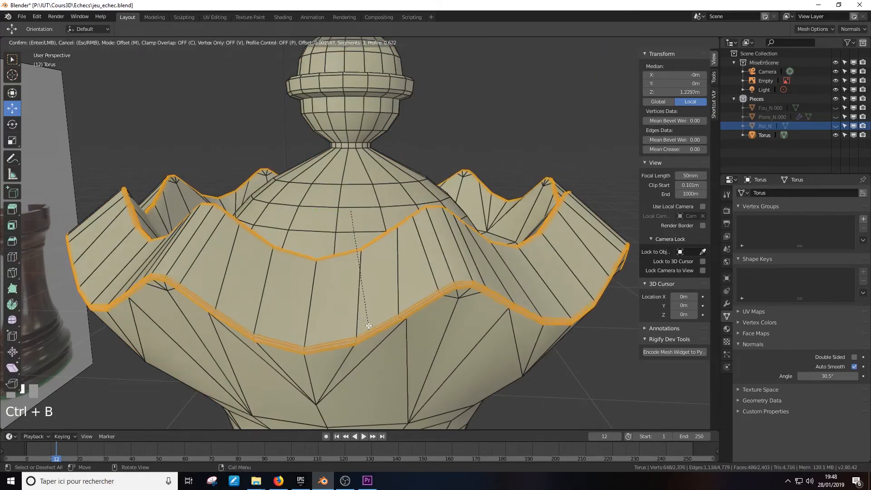
{"action": "scroll", "coordinate": [370, 326], "scroll_direction": "down", "scroll_amount": 1}
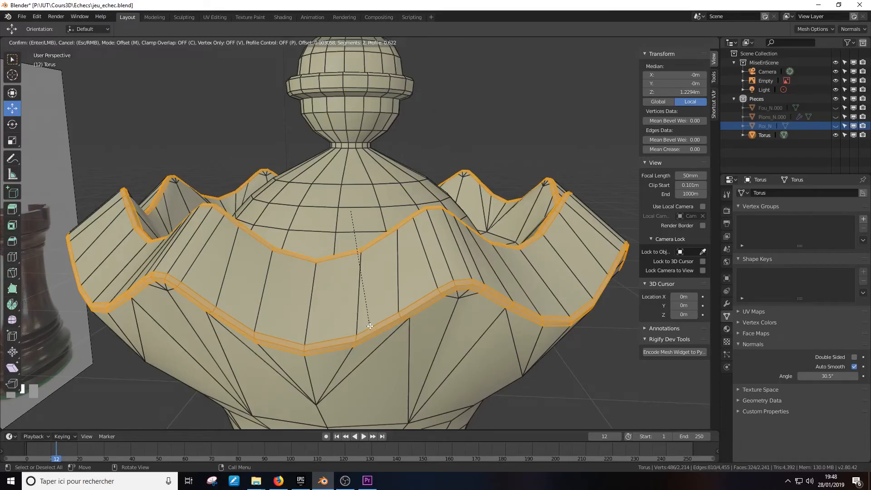
{"action": "key", "text": "p"}
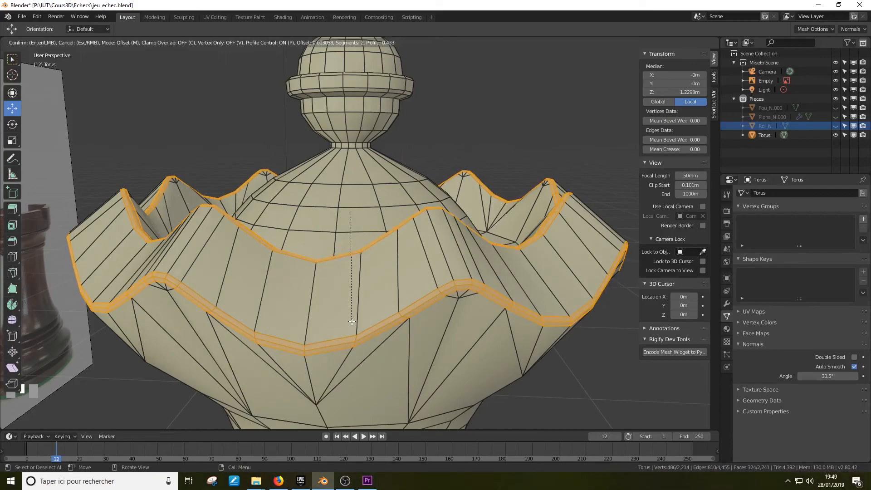
{"action": "left_click", "coordinate": [351, 322]}
Leave Edit Mode and examine the bevelled crown and the whole queen against the reference image
{"action": "scroll", "coordinate": [348, 333], "scroll_direction": "down", "scroll_amount": 3}
{"action": "key", "text": "Tab"}
{"action": "middle_click_drag", "start_coordinate": [349, 322], "coordinate": [344, 240]}
{"action": "scroll", "coordinate": [369, 298], "scroll_direction": "up", "scroll_amount": 3}
{"action": "scroll", "coordinate": [428, 302], "scroll_direction": "down", "scroll_amount": 5}
{"action": "scroll", "coordinate": [431, 302], "scroll_direction": "down", "scroll_amount": 2}
{"action": "scroll", "coordinate": [431, 299], "scroll_direction": "down", "scroll_amount": 2}
{"action": "scroll", "coordinate": [268, 241], "scroll_direction": "up", "scroll_amount": 3}
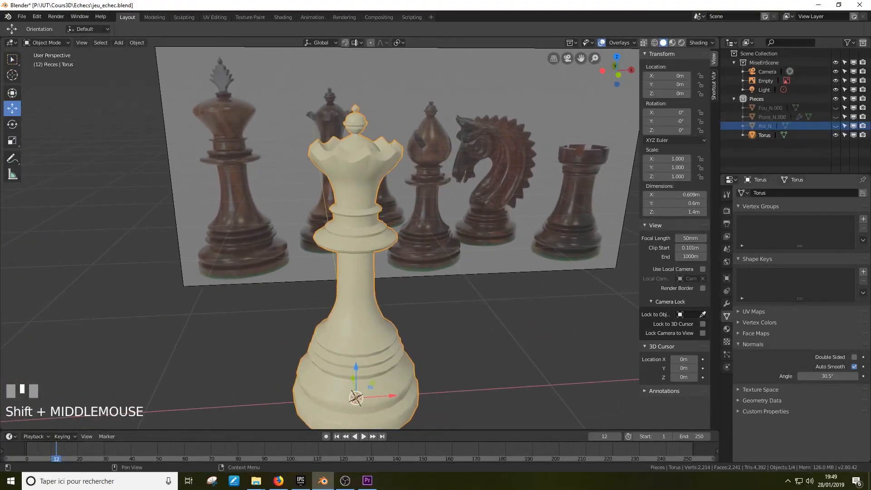